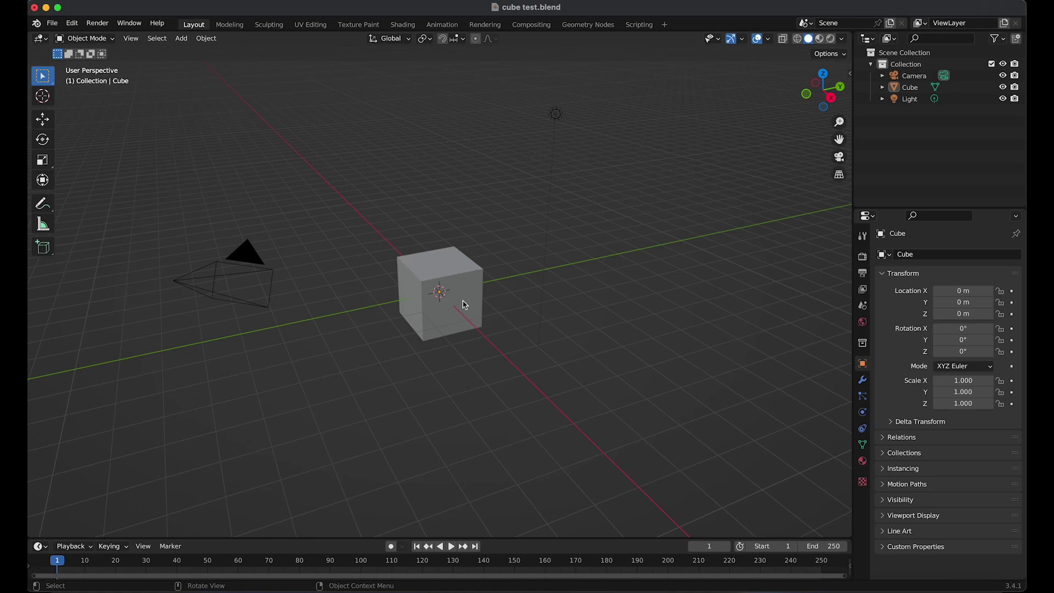
Delete the camera from the scene.
left_click(243, 264)
key("x")
left_click(239, 258)
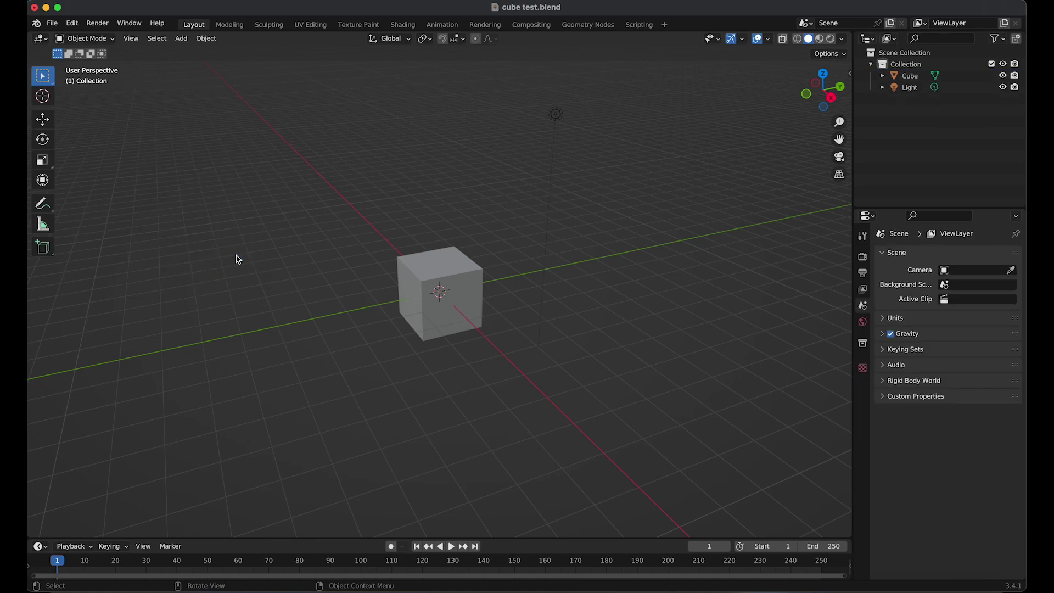
Enter Edit Mode on the cube and bevel all of its edges with a width of about 0.167 m.
left_click(433, 264)
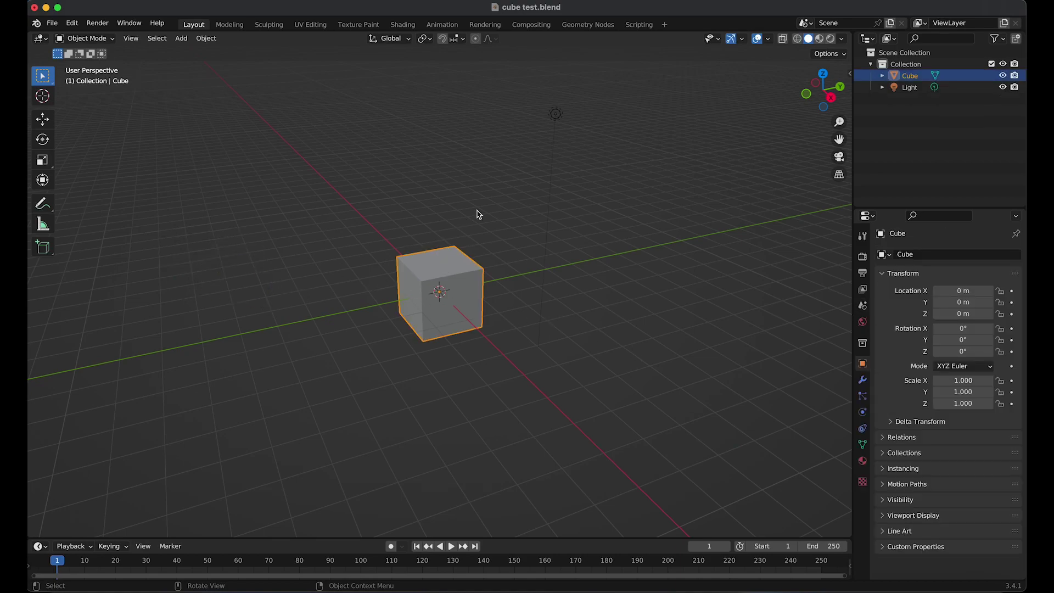
key("Tab")
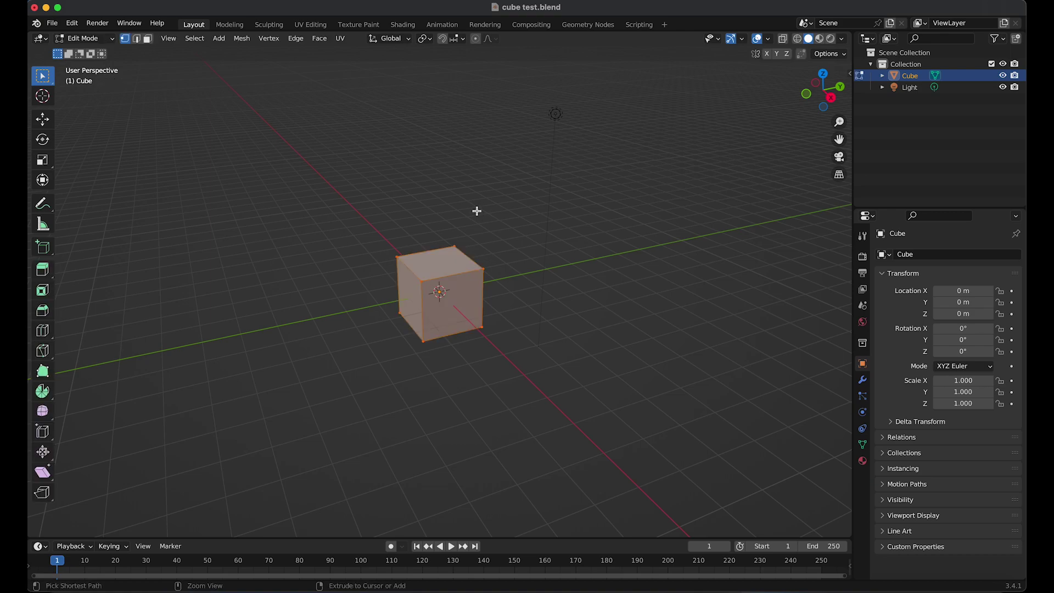
key("ctrl+b")
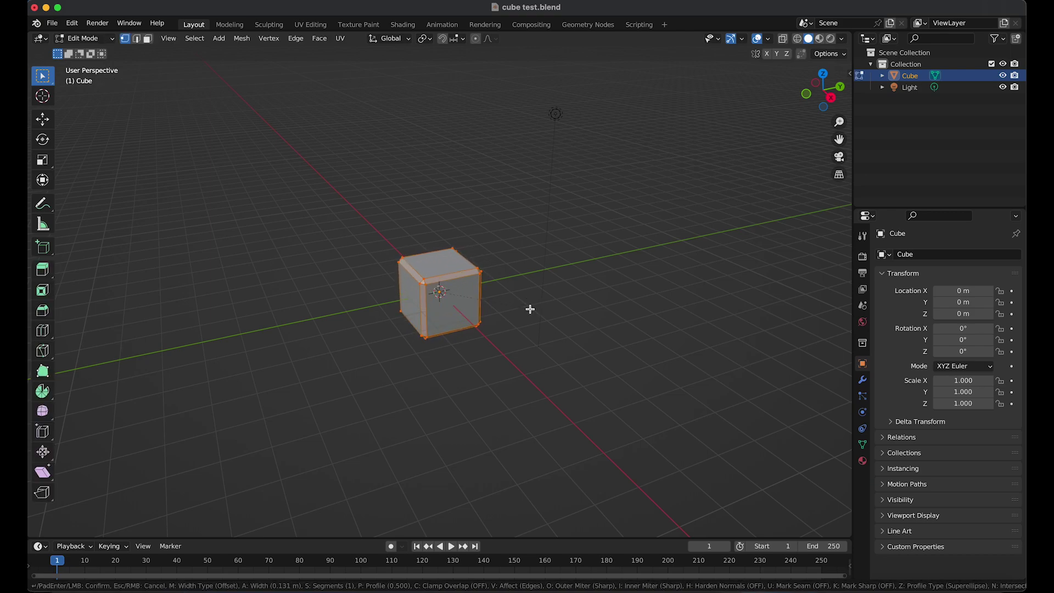
left_click(531, 309)
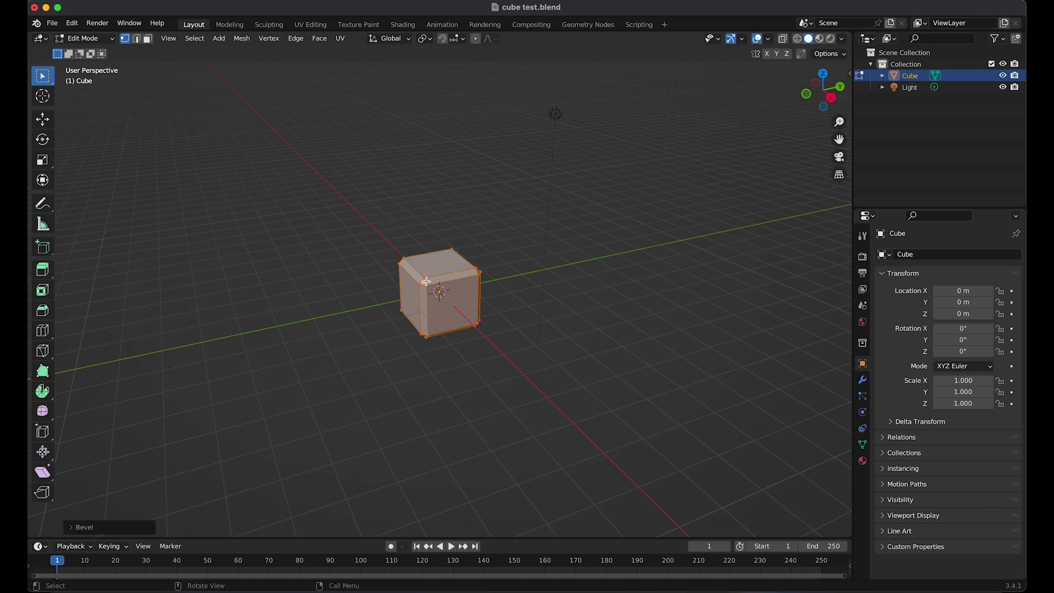
scroll(427, 283, "up", 5)
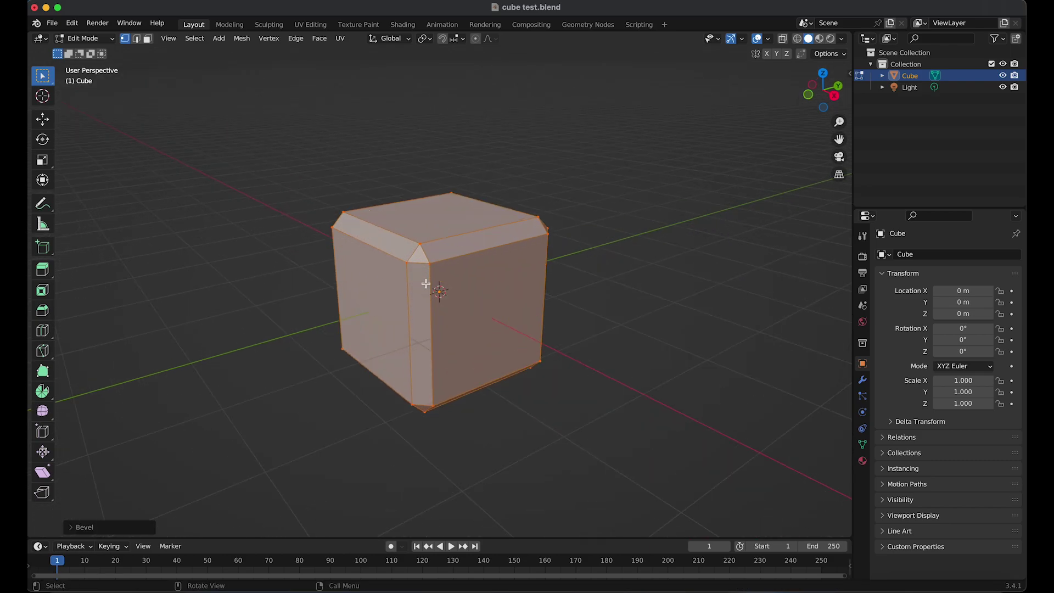
Set the cube's edge bevel to 5 segments.
left_click(68, 528)
left_click(218, 361)
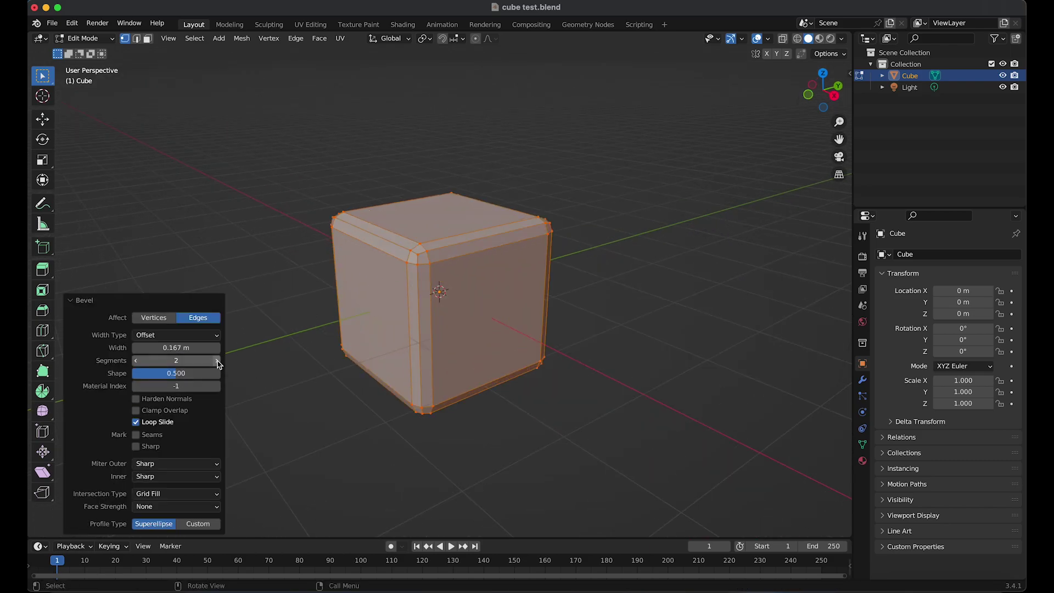
left_click(218, 361)
left_click(217, 361)
left_click(218, 361)
middle_click_drag(420, 247, 431, 259)
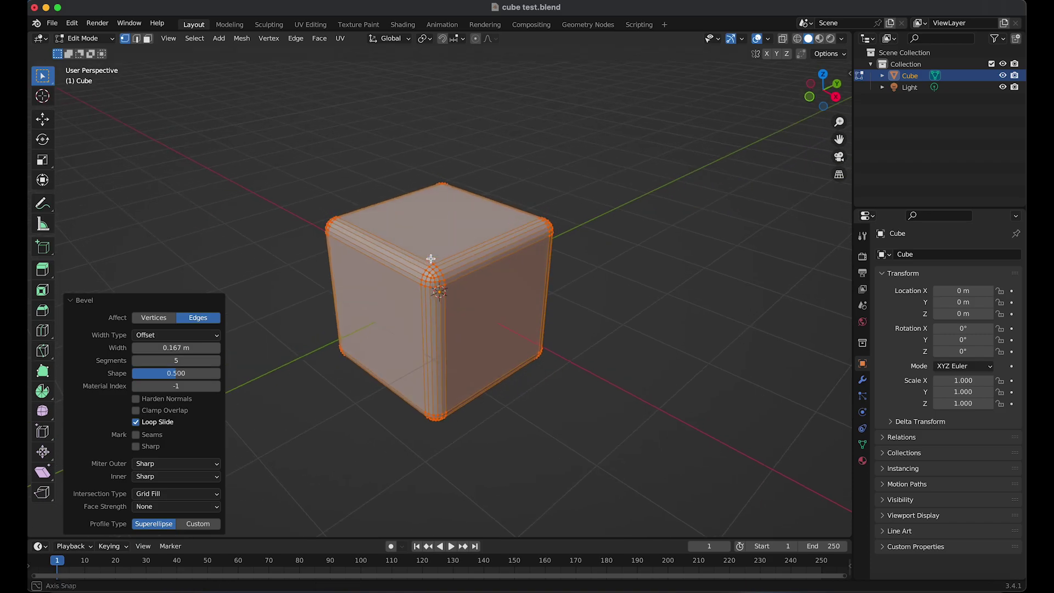
Add a Subdivision Surface modifier to the cube with the viewport level set to 3.
left_click(862, 379)
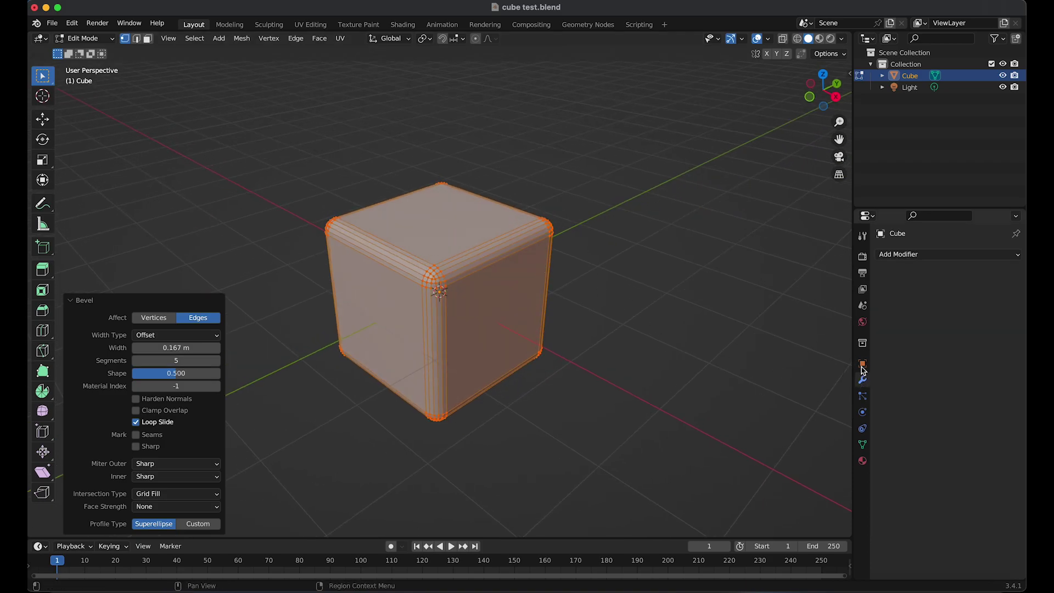
left_click(912, 255)
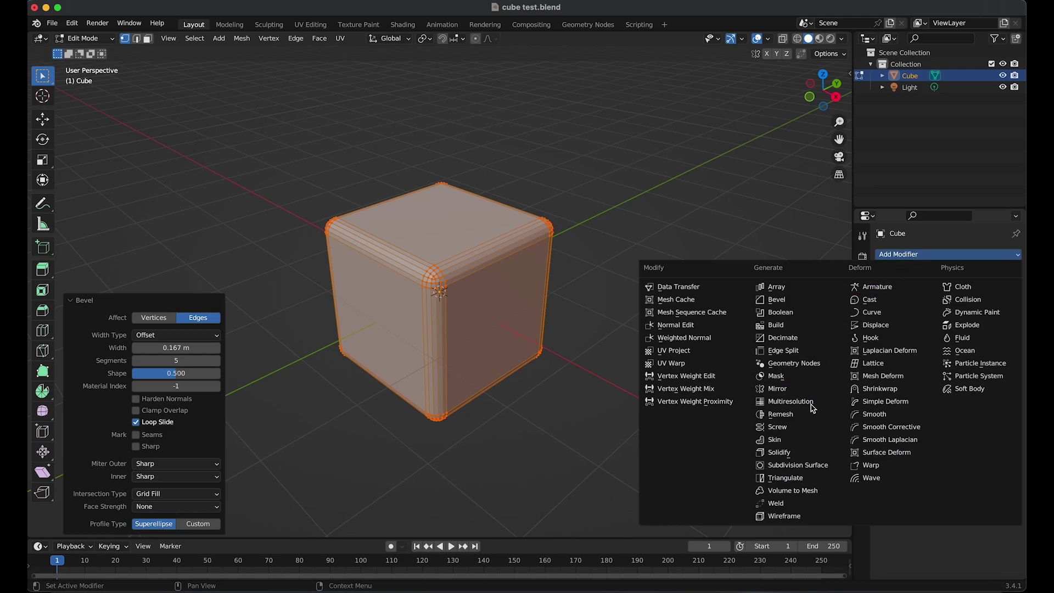
left_click(807, 465)
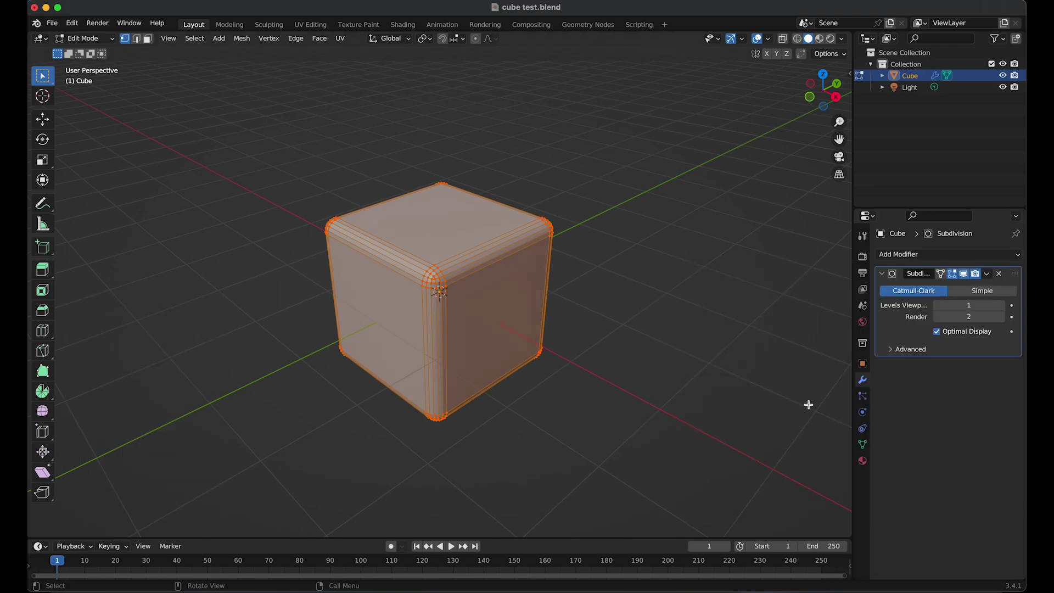
left_click(1000, 305)
left_click(1000, 305)
Return to Object Mode and apply the cube's Subdivision modifier.
middle_click_drag(528, 296, 482, 245)
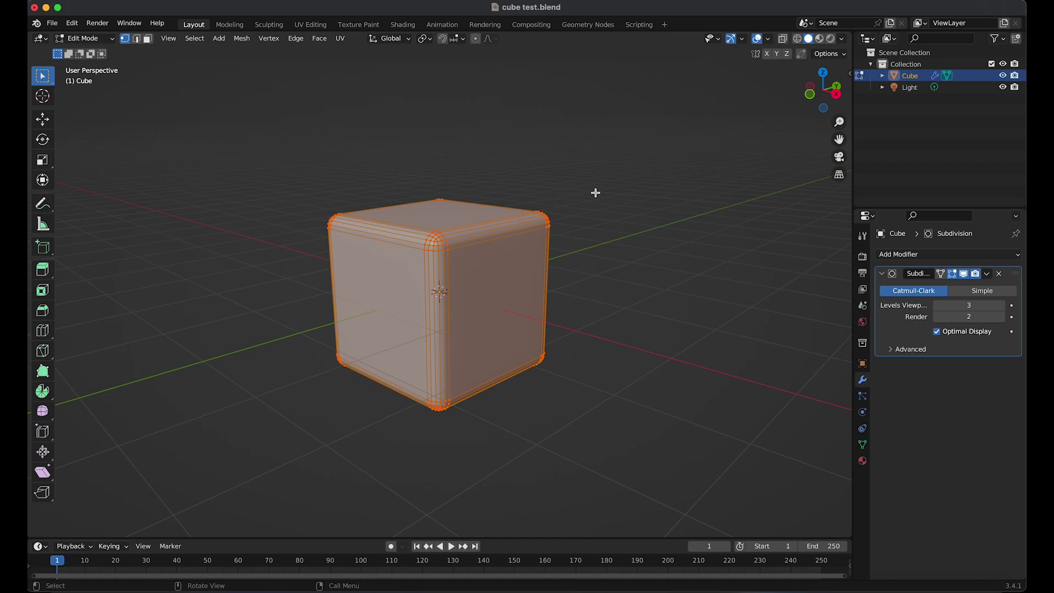
key("Tab")
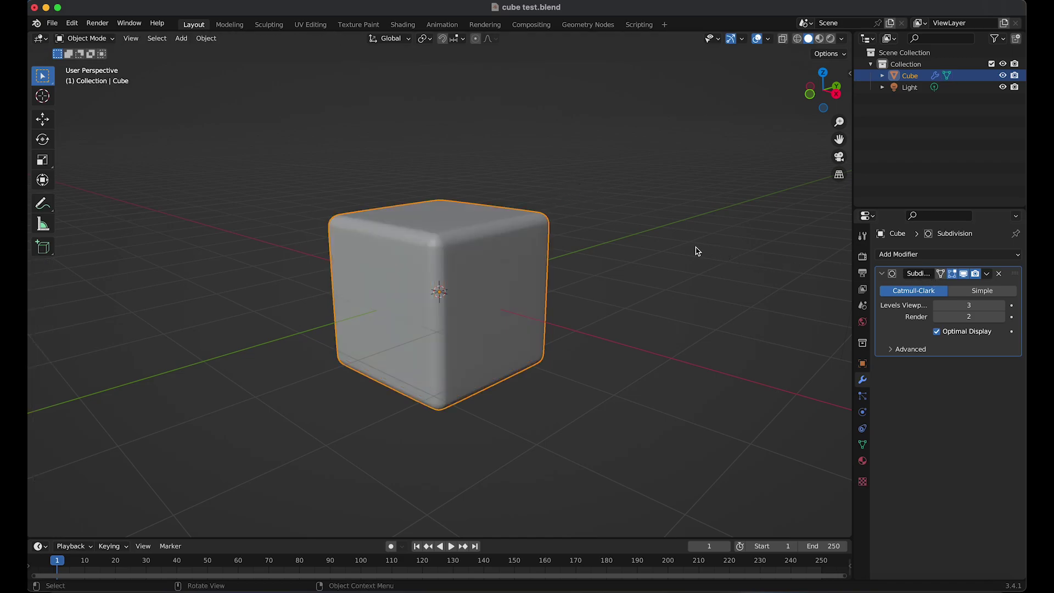
left_click(644, 247)
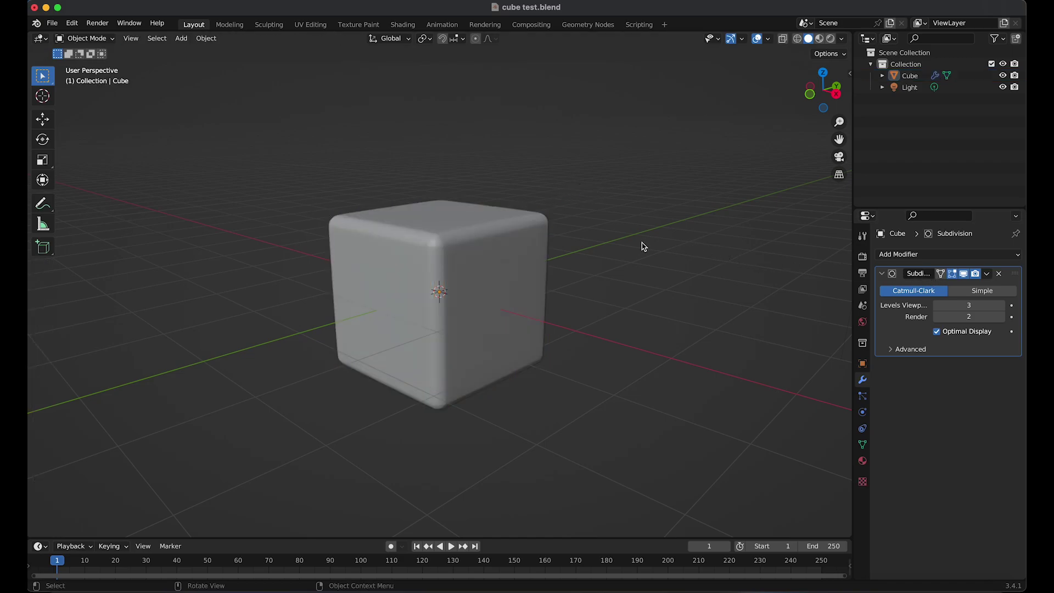
left_click(987, 274)
left_click(939, 285)
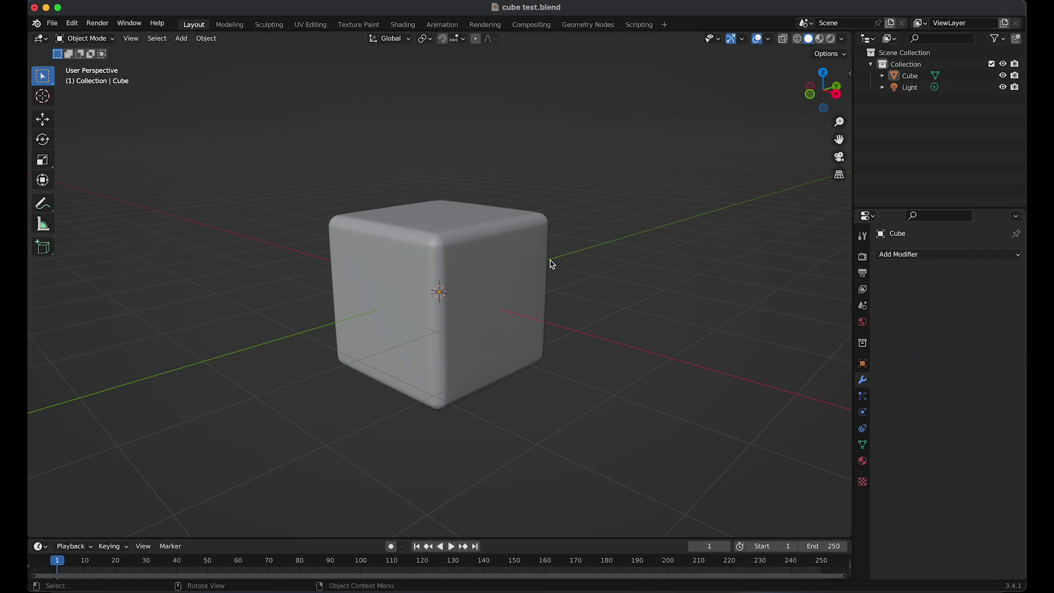
Select the cube and apply Shade Smooth to it.
left_click(462, 239)
right_click(435, 218)
left_click(423, 216)
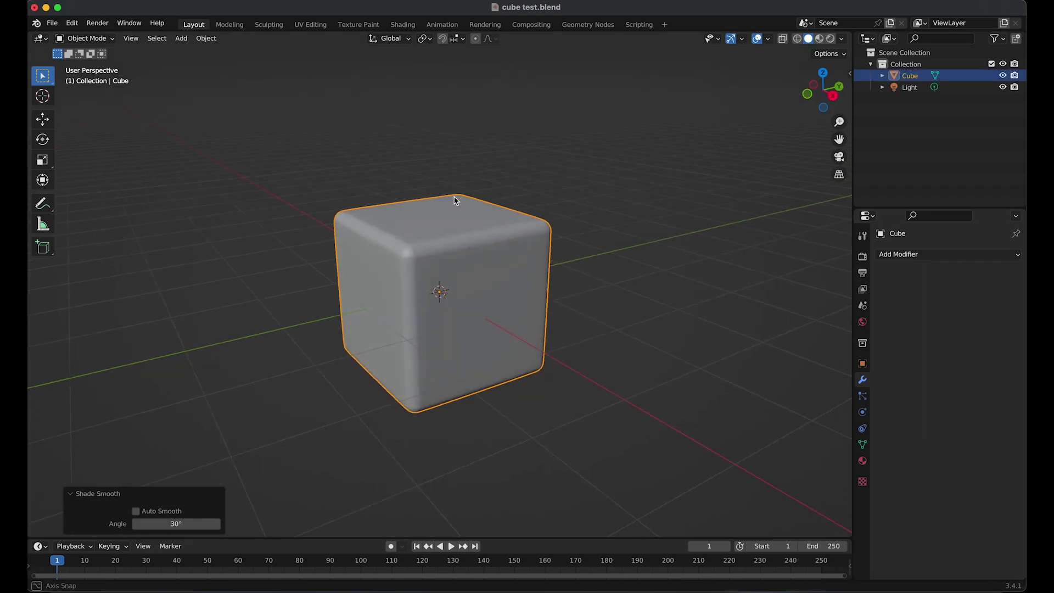
Switch to the Shading workspace and lower the cube material's Subsurface IOR to about 1.121.
left_click(402, 25)
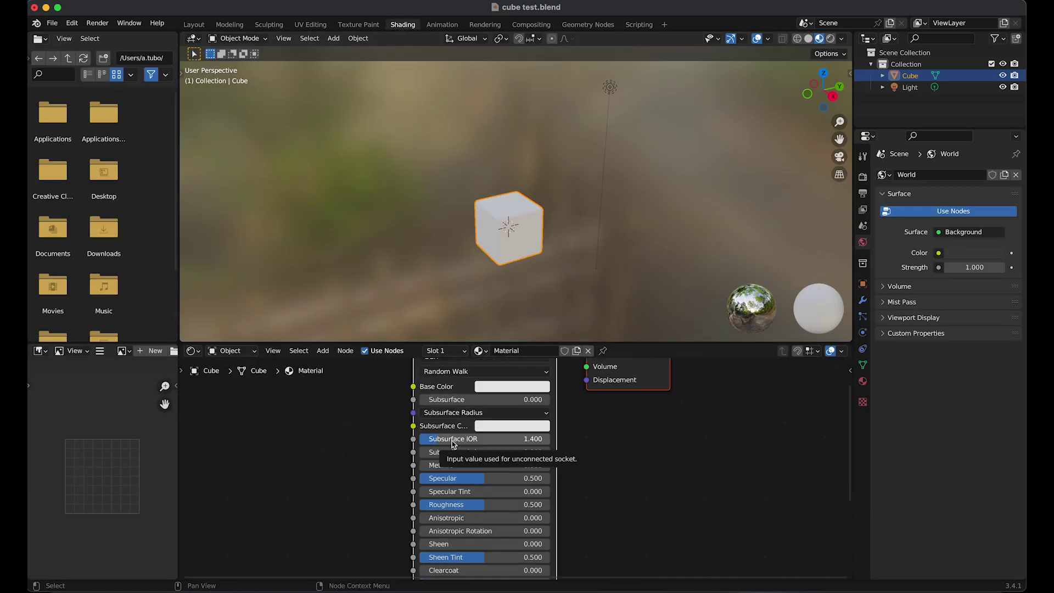
left_click_drag(453, 444, 453, 444)
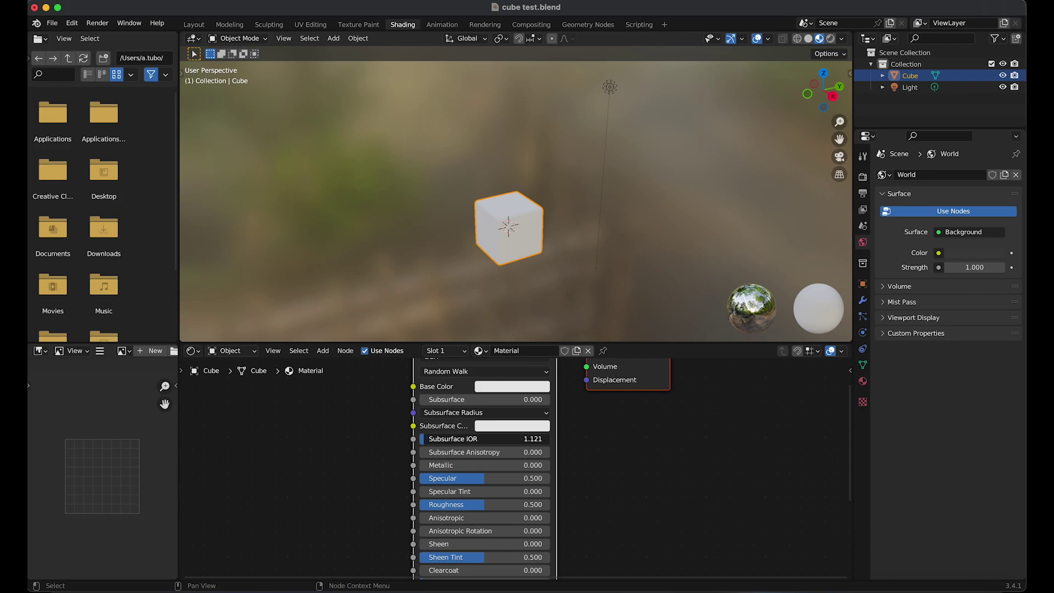
left_click_drag(426, 443, 426, 443)
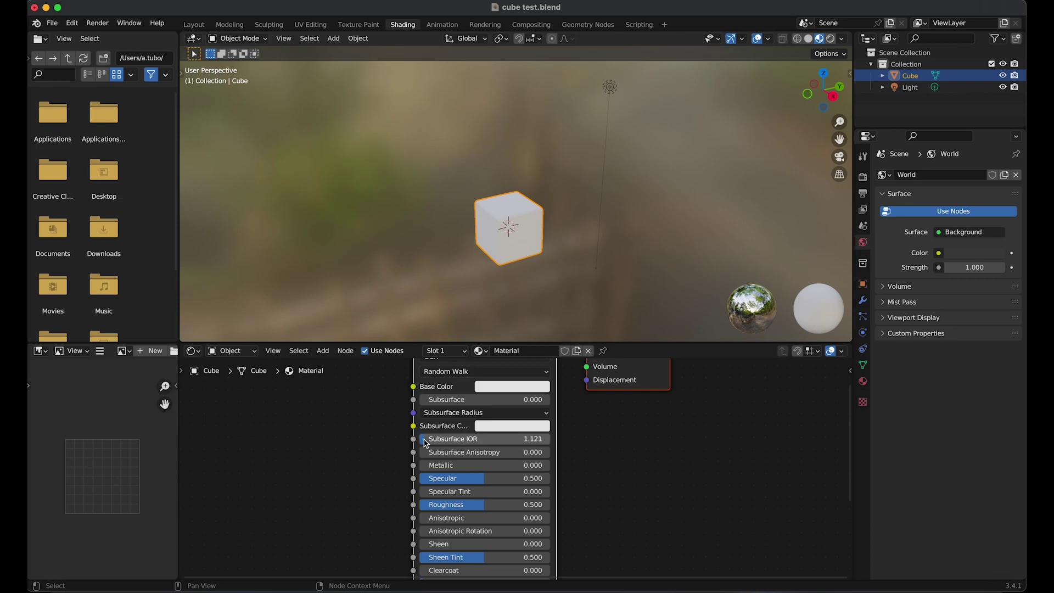
Lower the Principled BSDF's Roughness to about 0.016.
scroll(466, 456, "down", 2)
left_click_drag(505, 464, 455, 464)
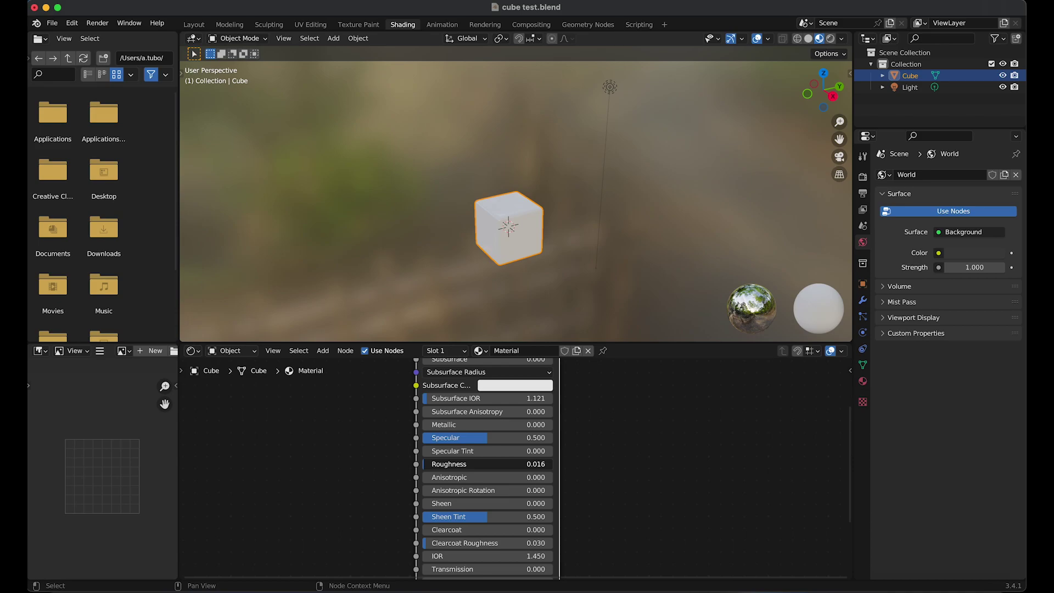
left_click_drag(456, 464, 456, 464)
Set the Principled BSDF's Transmission to 1.000 and its Transmission Roughness to about 0.164.
scroll(510, 496, "down", 3)
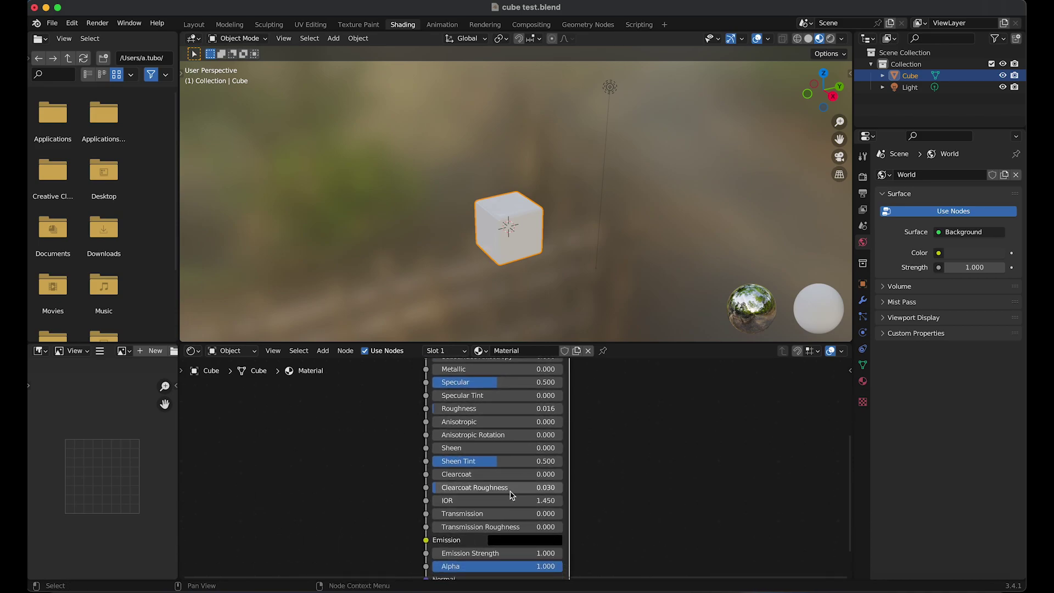
left_click_drag(506, 513, 546, 512)
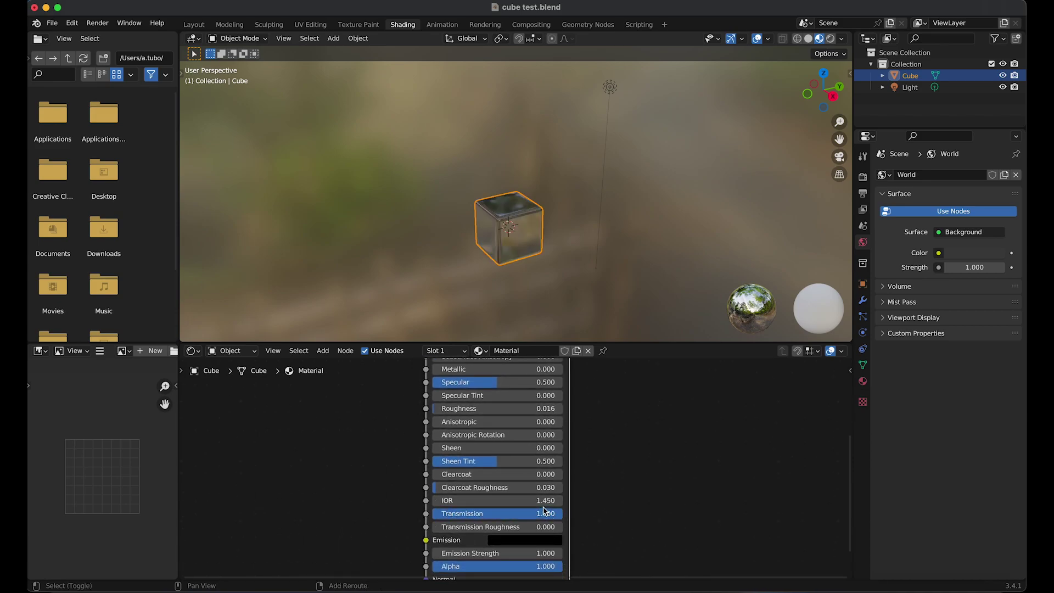
scroll(522, 484, "down", 3)
left_click_drag(510, 467, 510, 467)
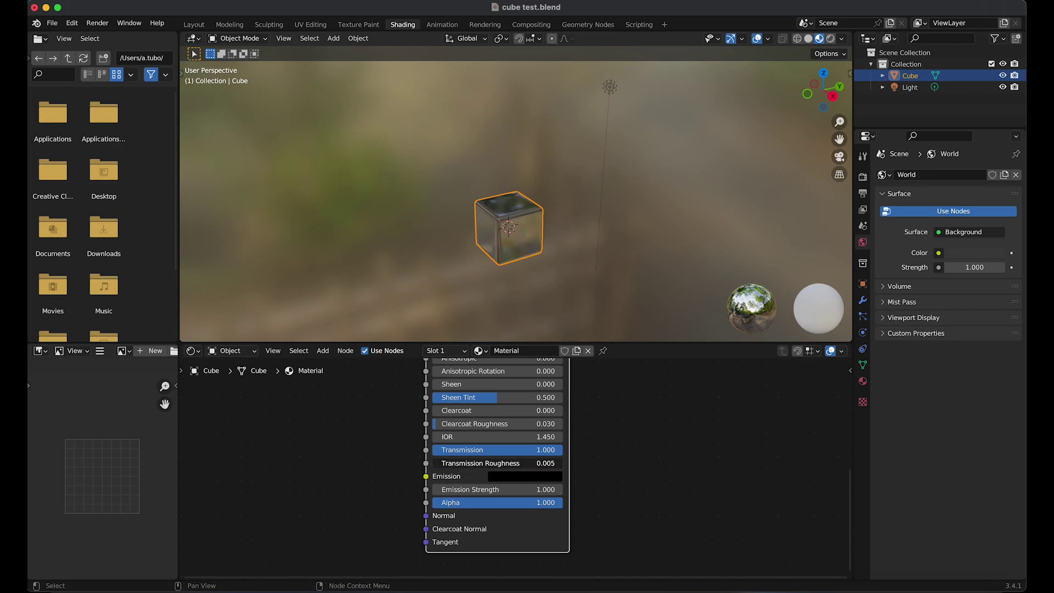
left_click_drag(510, 468, 518, 468)
Change the Principled BSDF's Base Color to a saturated green.
scroll(522, 428, "down", 4)
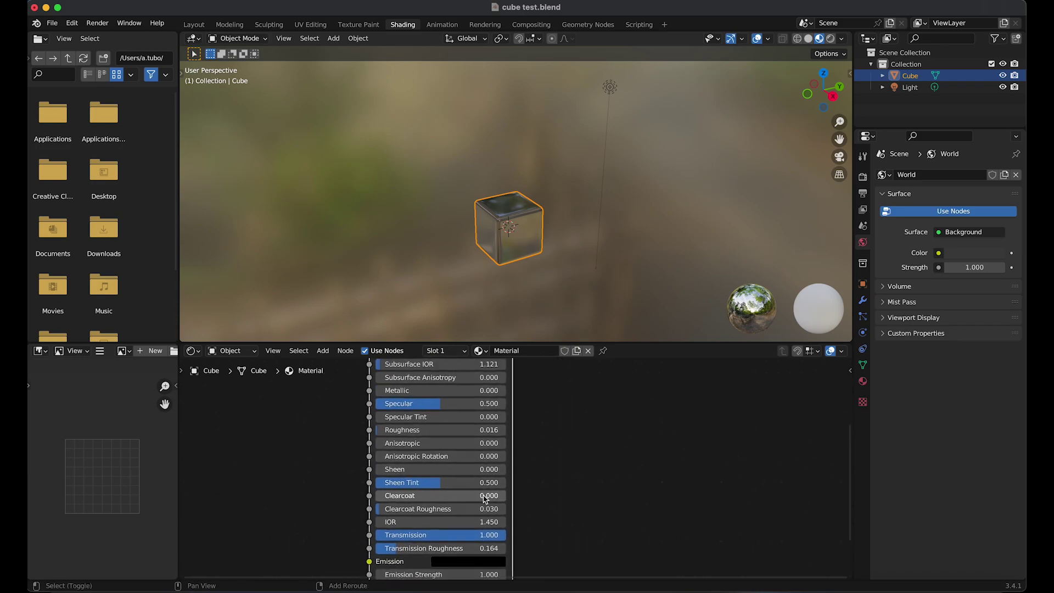
middle_click_drag(512, 523, 511, 531, "shift")
left_click(513, 513)
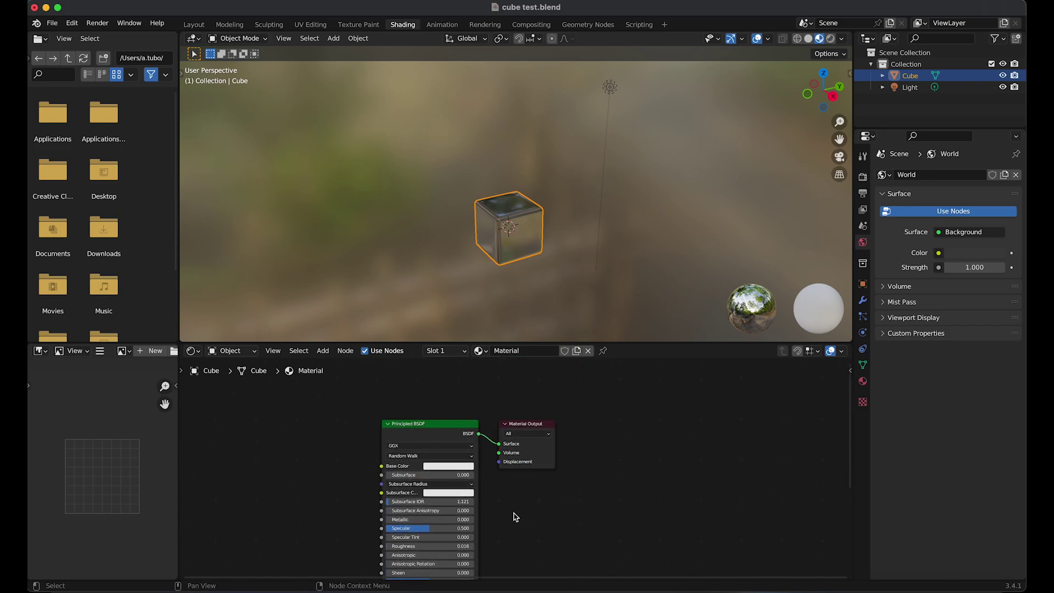
left_click(461, 466)
left_click(447, 366)
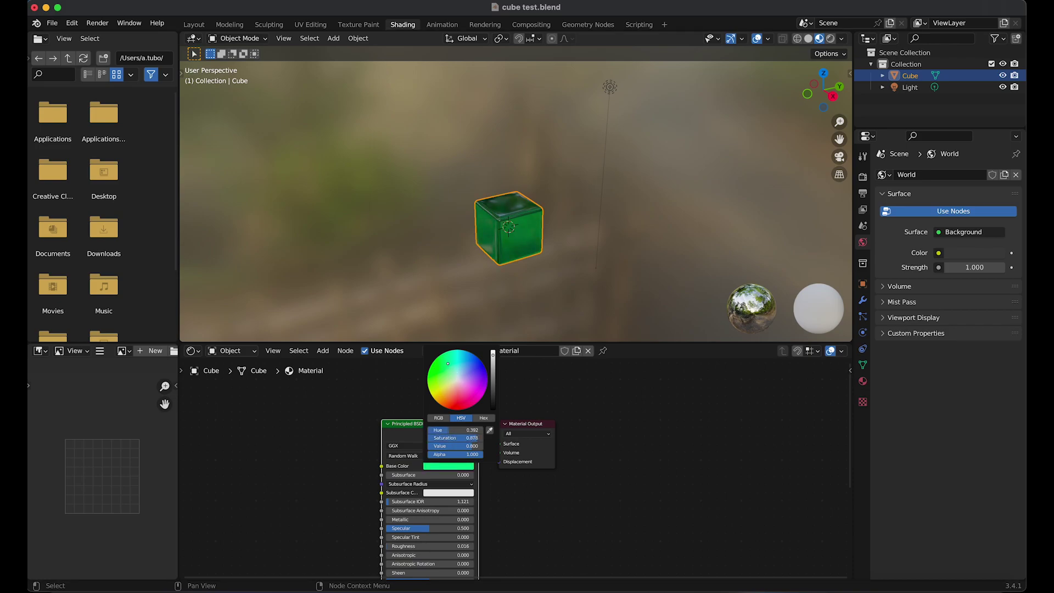
left_click_drag(447, 367, 493, 363)
left_click(461, 467)
Insert a Mix Shader node between the Principled BSDF and the Material Output, spacing the nodes apart.
middle_click_drag(594, 458, 577, 434)
left_click(551, 442)
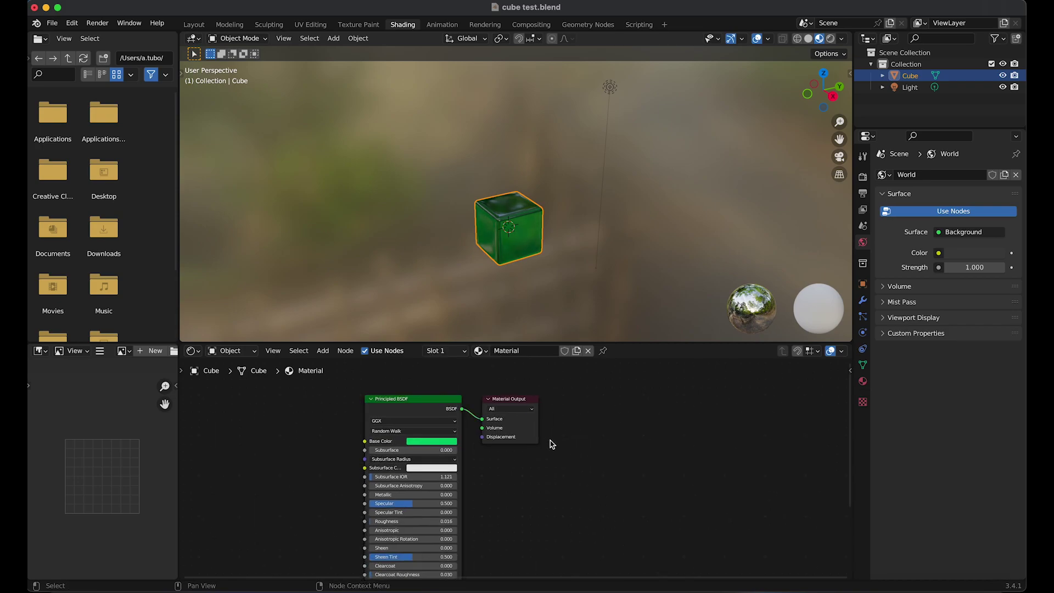
left_click_drag(514, 402, 617, 423)
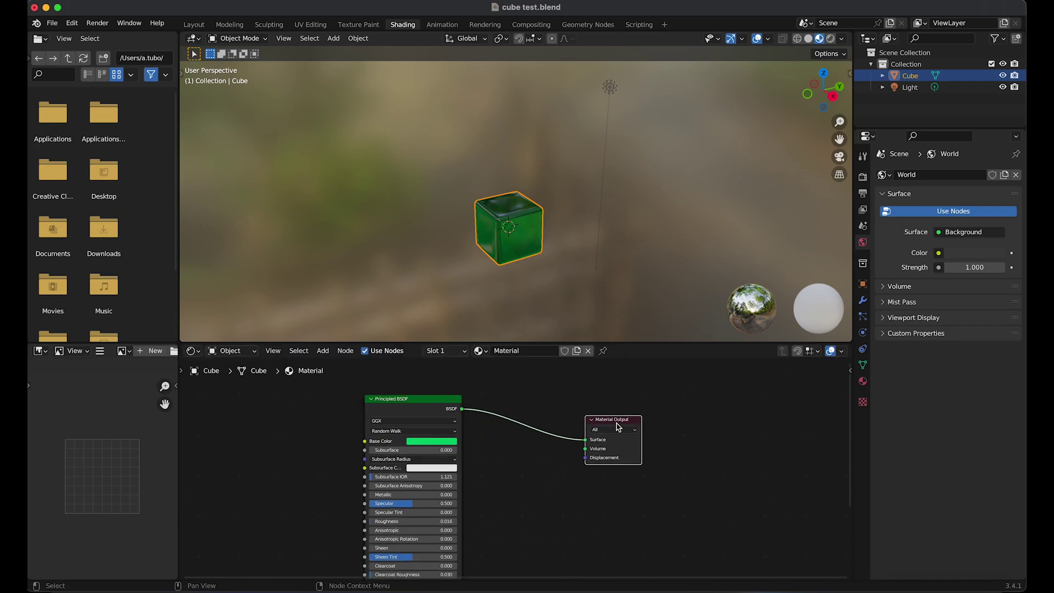
key("shift+a")
left_click(497, 458)
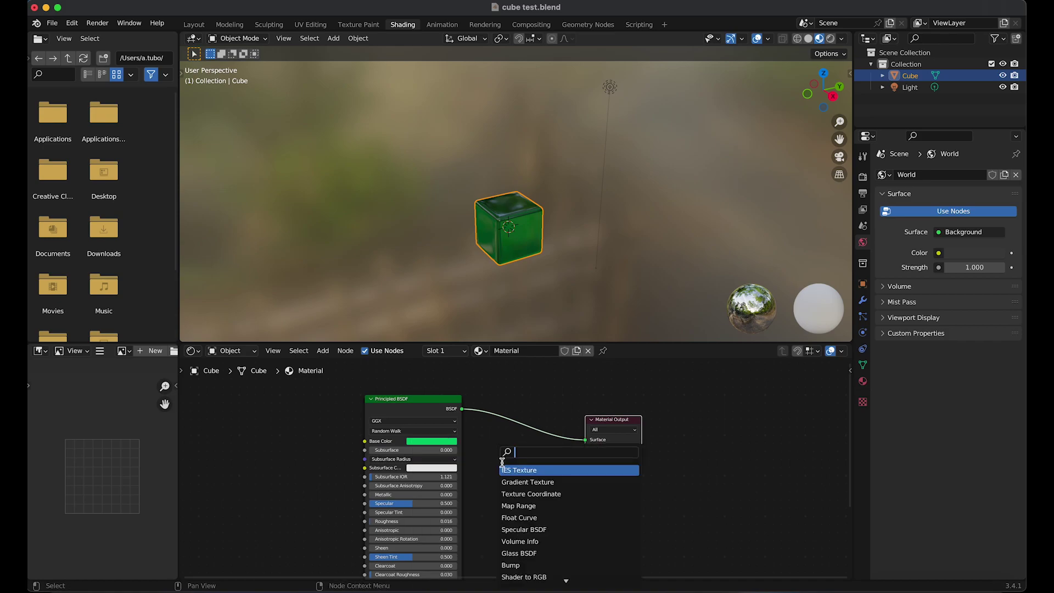
type("mix")
left_click(519, 481)
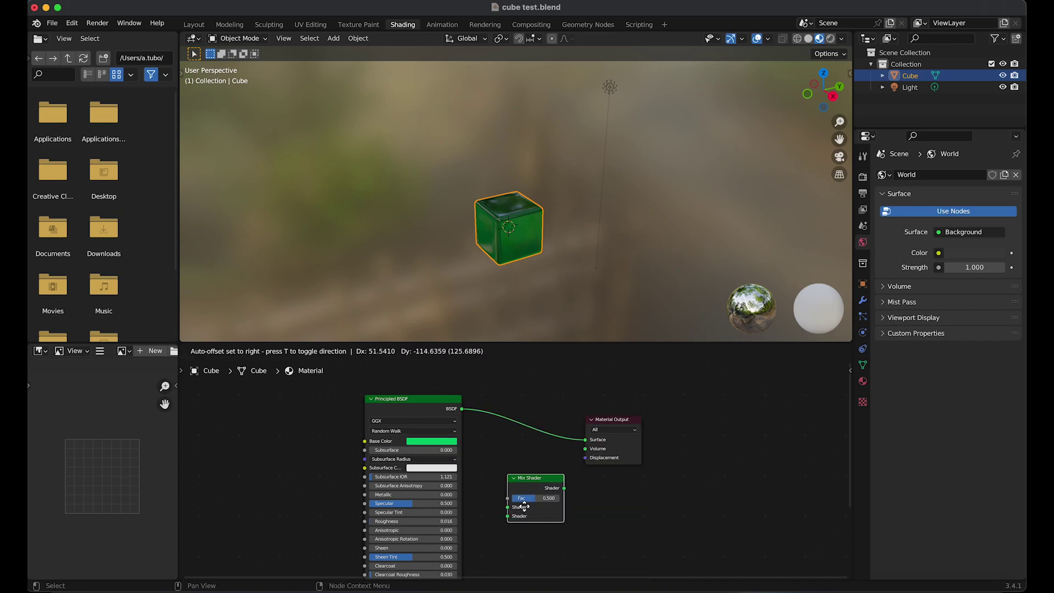
left_click(513, 451)
left_click_drag(608, 429, 669, 431)
left_click_drag(541, 426, 604, 426)
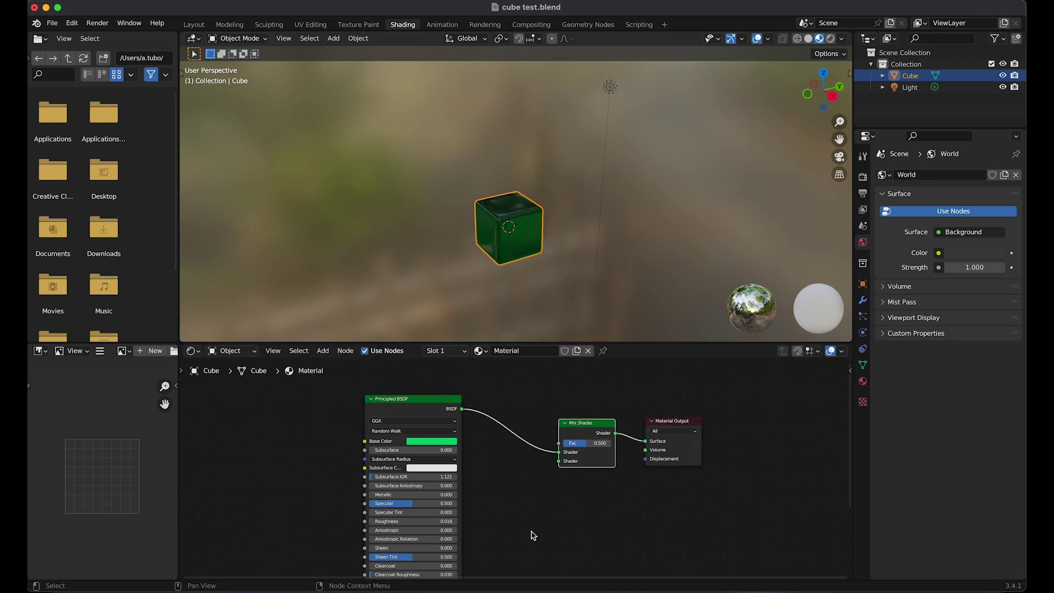
Add a Glossy BSDF node below the link and connect its output to the Mix Shader's second Shader input.
key("shift+a")
left_click(491, 463)
type("g")
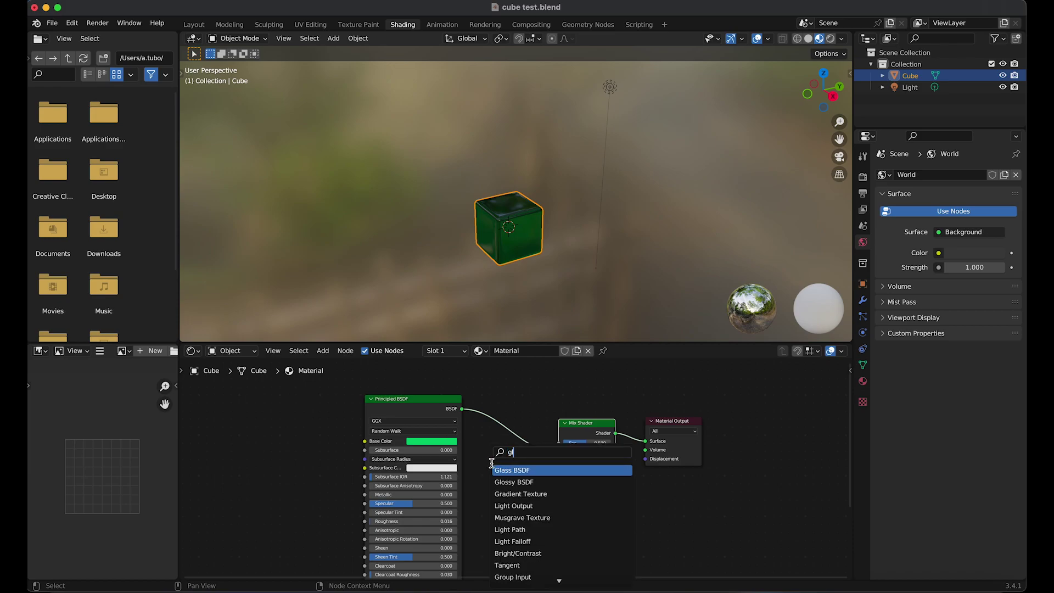
type("loss")
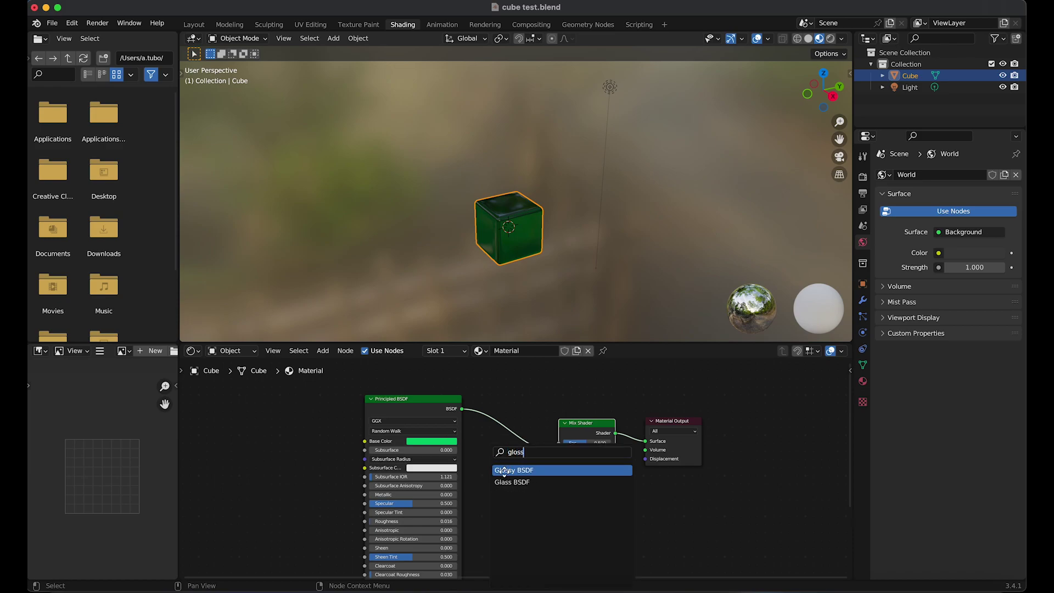
left_click(504, 470)
left_click(497, 483)
left_click_drag(541, 471, 558, 462)
Change the Glossy BSDF's color to a medium blue and set the Mix Shader's Fac to about 0.104.
left_click(525, 494)
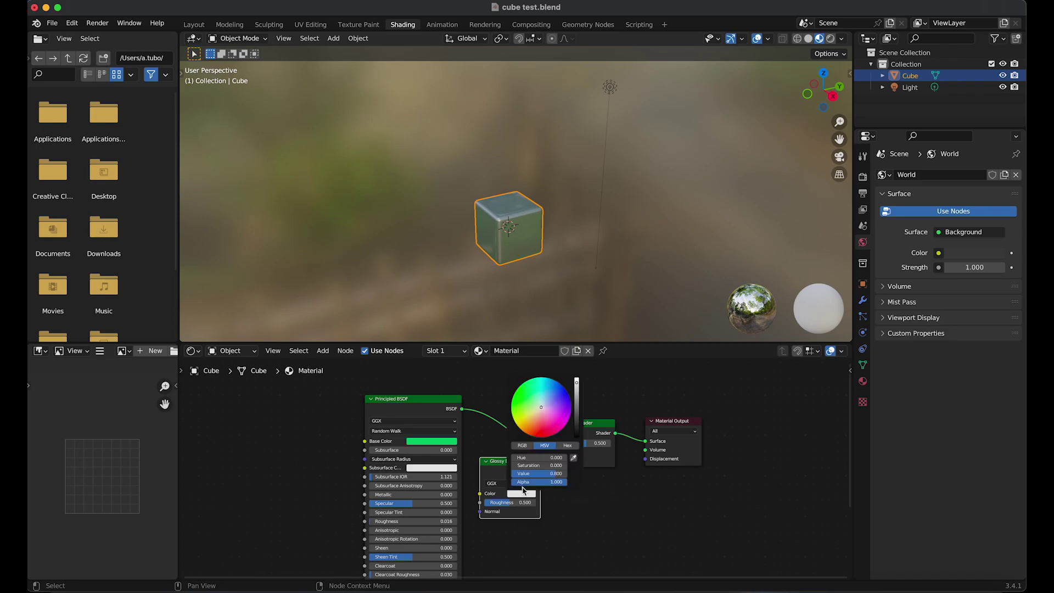
left_click_drag(559, 399, 549, 394)
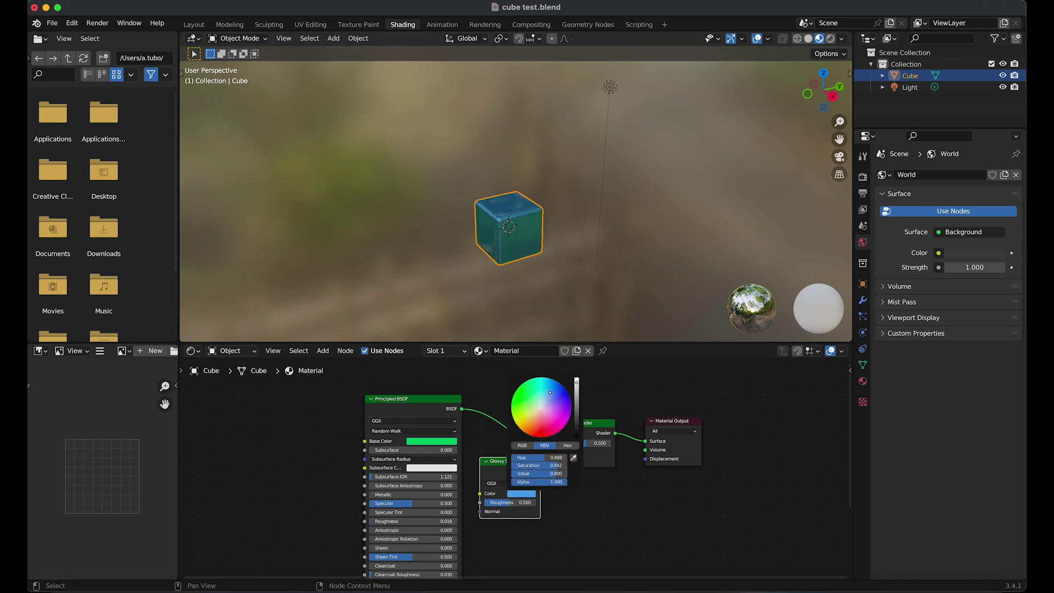
left_click_drag(579, 393, 577, 398)
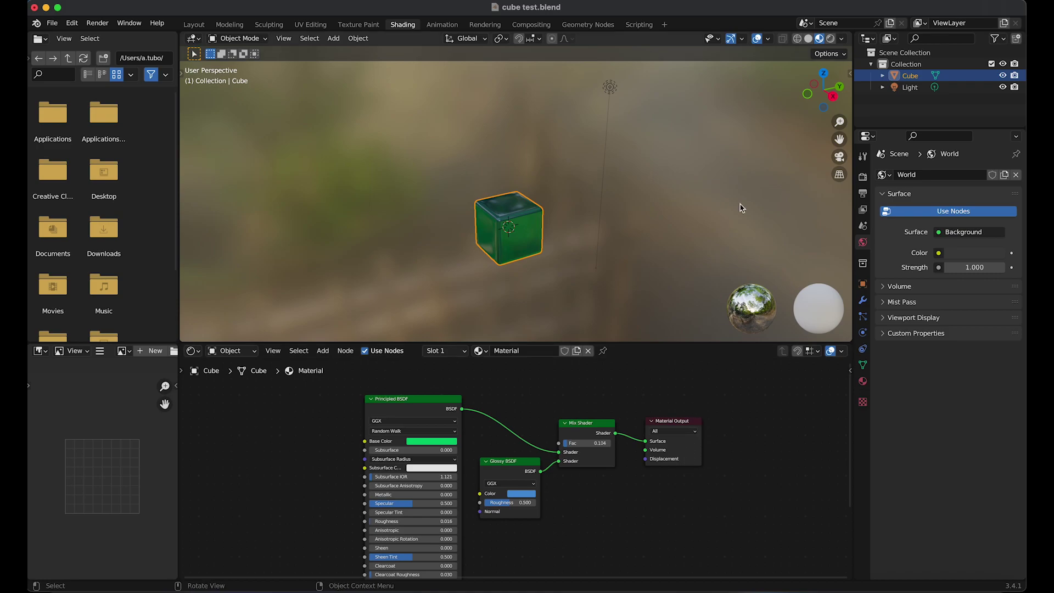
Display the cube in rendered viewport shading and set the render engine to Cycles.
left_click(830, 42)
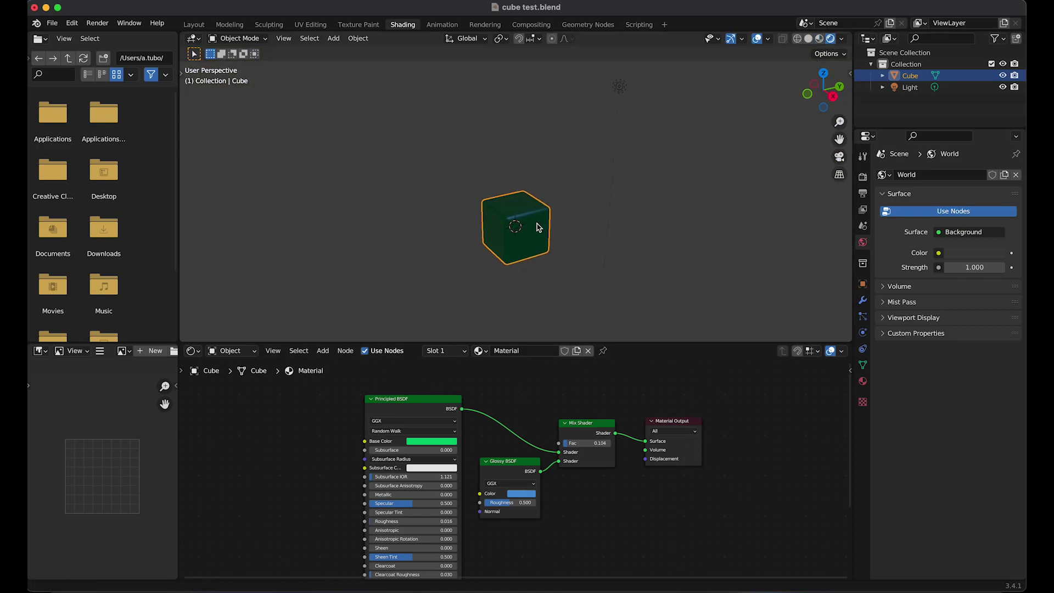
scroll(530, 231, "up", 3)
middle_click_drag(537, 213, 532, 197, "shift")
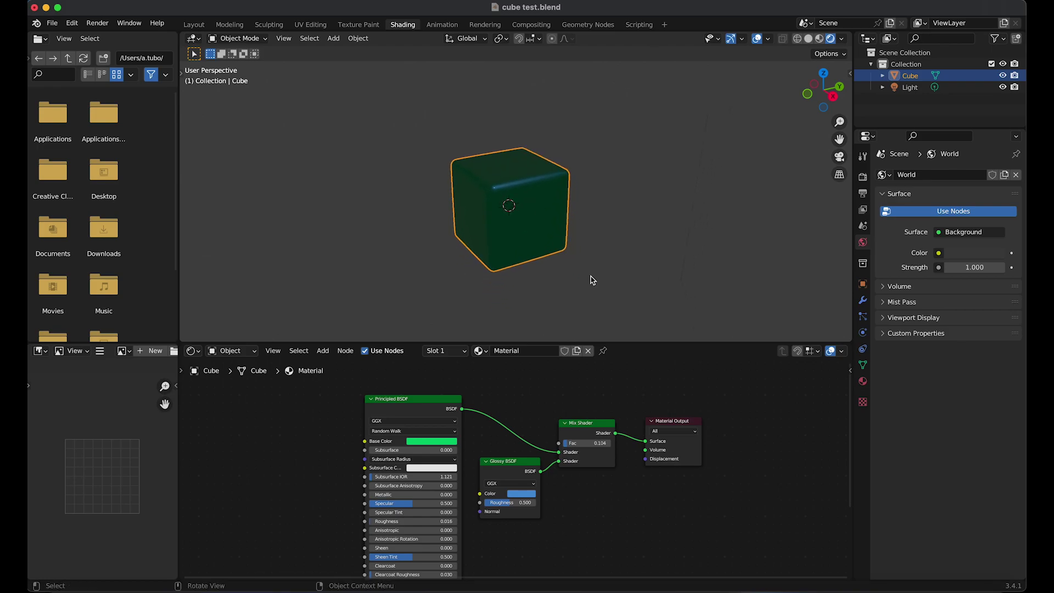
left_click(863, 176)
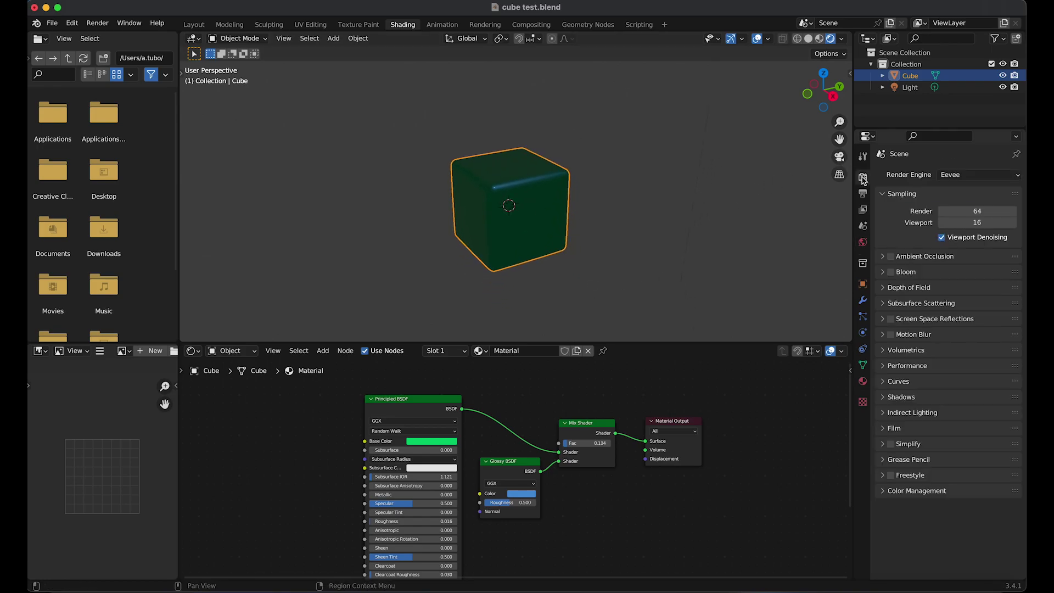
left_click(956, 175)
left_click(956, 214)
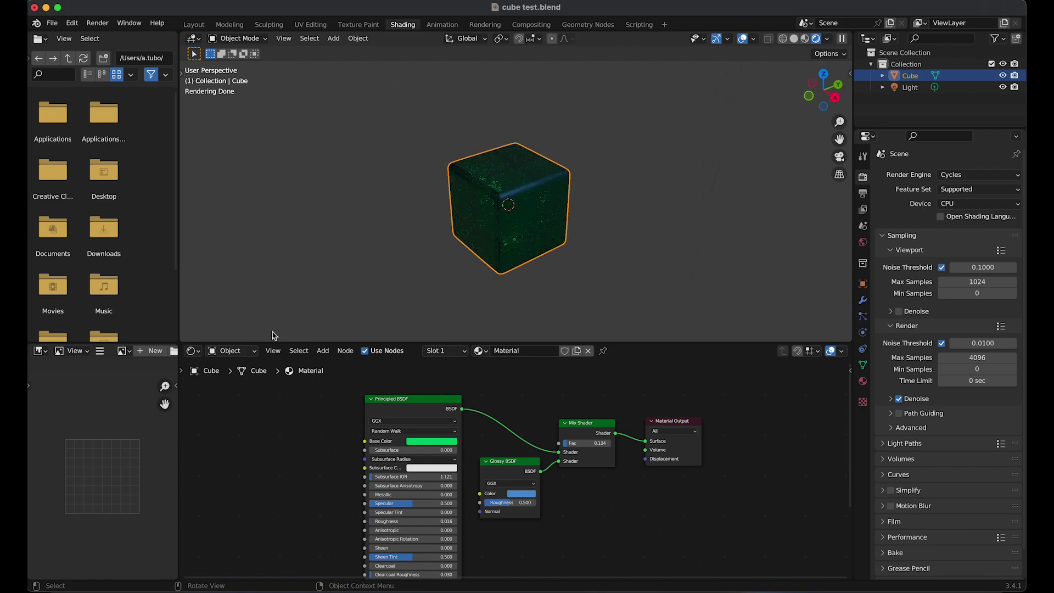
In the World shader, add a Noise Texture node and connect its Color output to the Background's Color input.
left_click(247, 351)
left_click(240, 373)
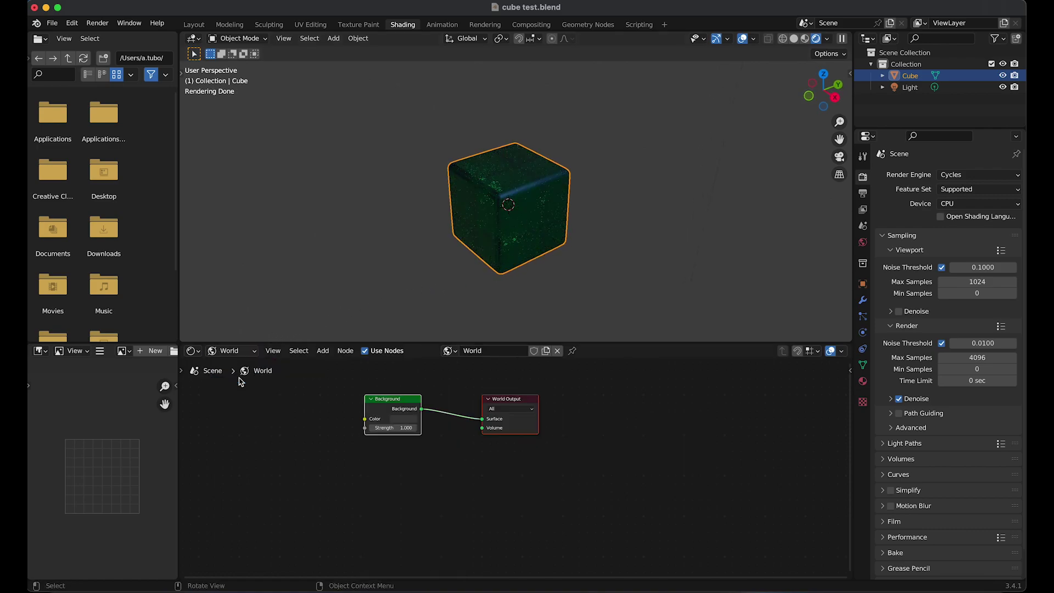
left_click(419, 479)
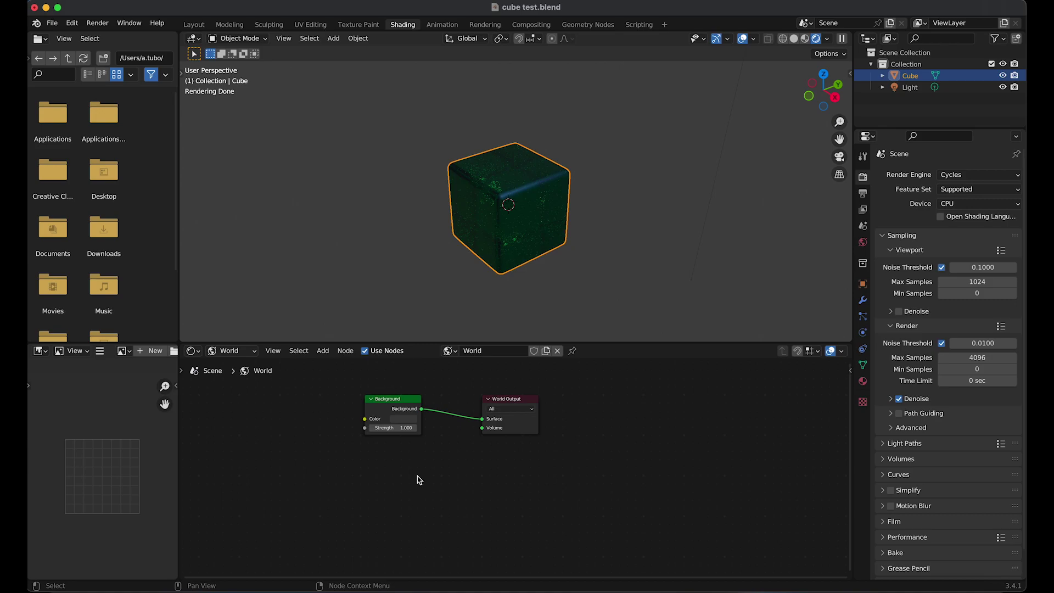
key("shift+a")
left_click(295, 456)
type("noise")
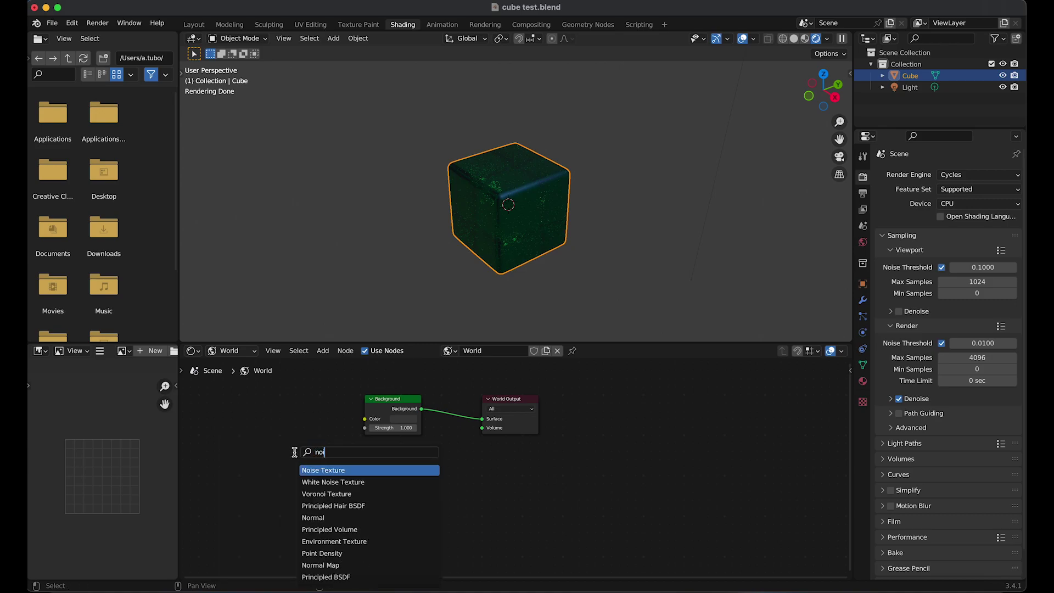
left_click(315, 470)
left_click(237, 433)
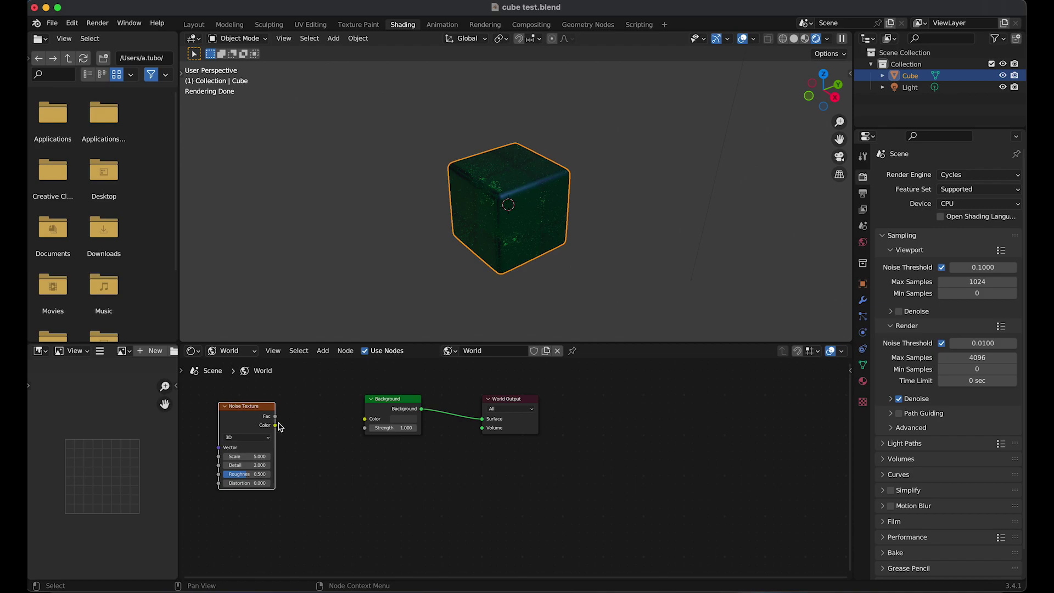
left_click_drag(275, 426, 369, 420)
Insert a ColorRamp node between the Noise Texture and the Background, with its black stop at about 0.393.
middle_click_drag(303, 436, 429, 448)
left_click_drag(381, 425, 288, 424)
key("shift+a")
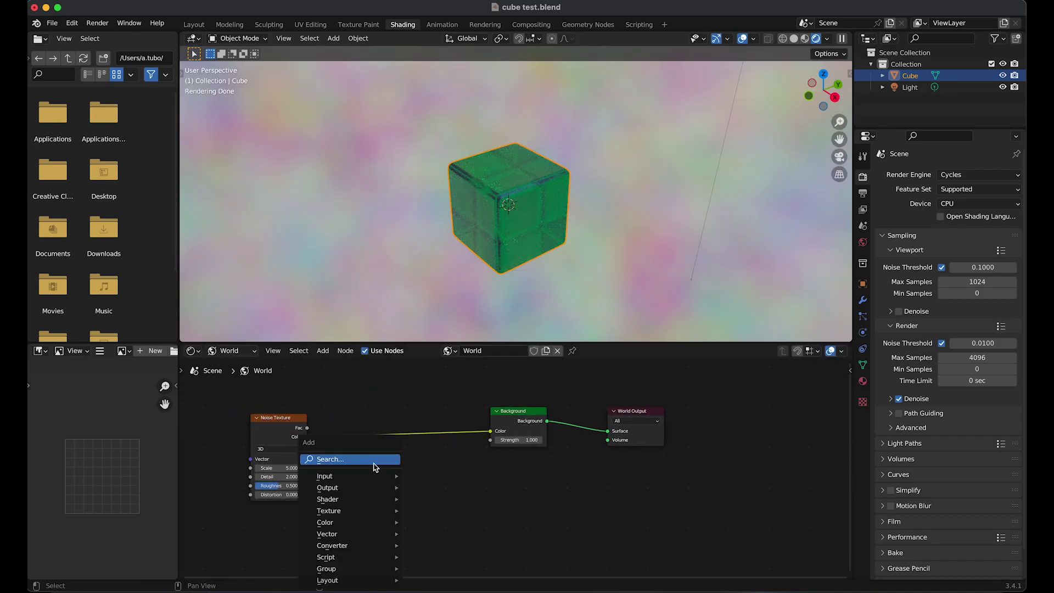
left_click(369, 459)
type("colo")
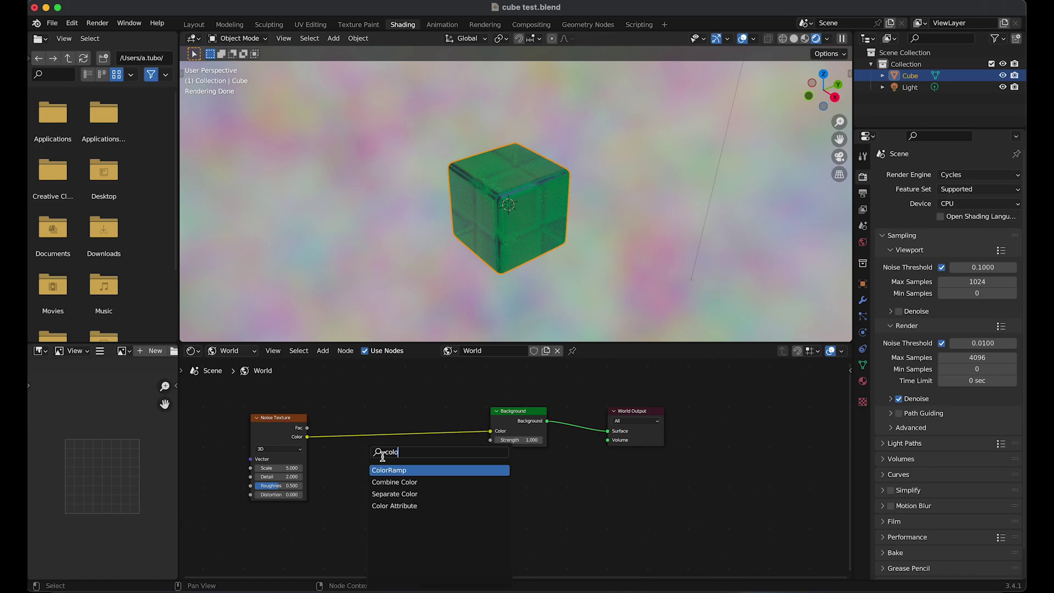
left_click(389, 473)
left_click(374, 434)
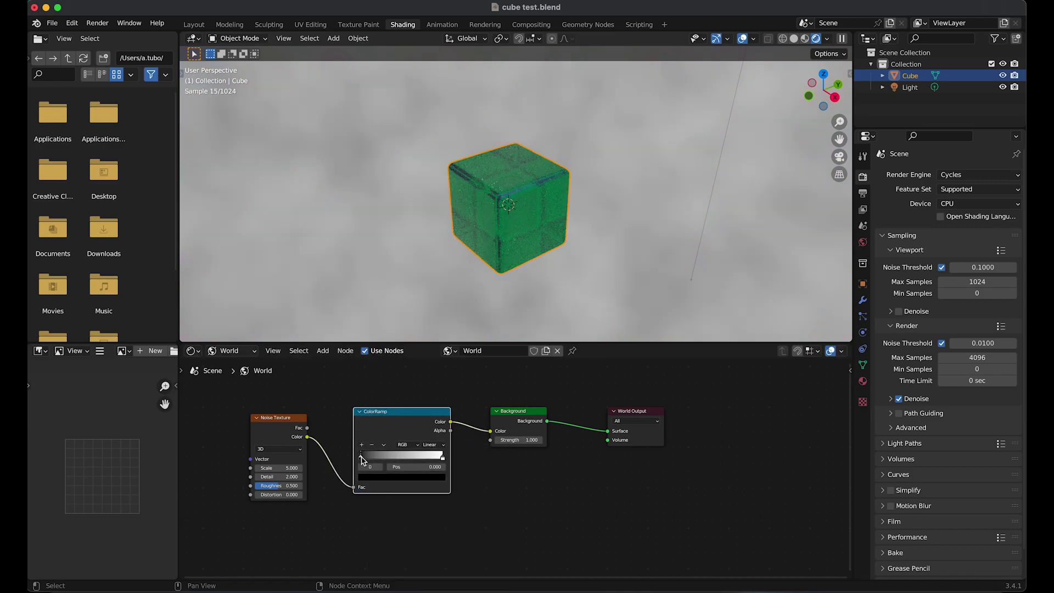
left_click_drag(360, 457, 396, 457)
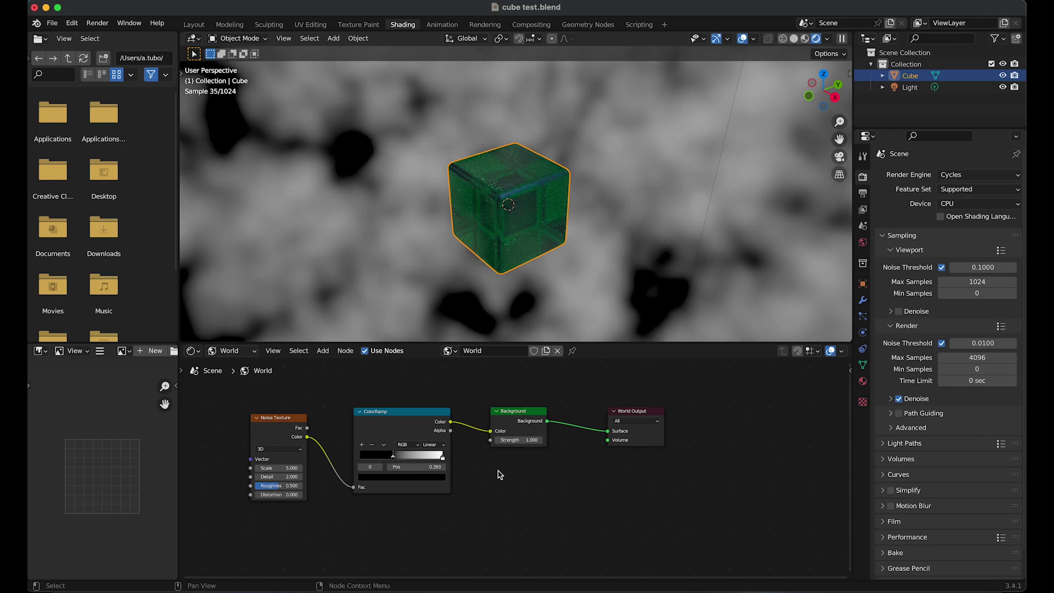
In the Layout workspace, add an Array modifier to the cube with Relative Offset disabled and Object Offset enabled.
left_click(193, 25)
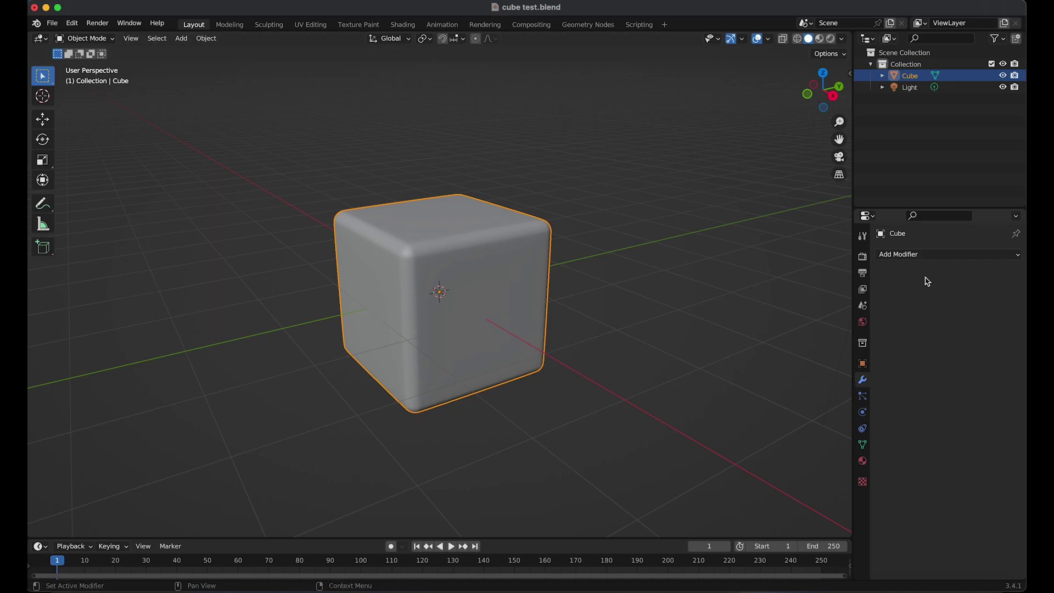
left_click(918, 255)
left_click(818, 287)
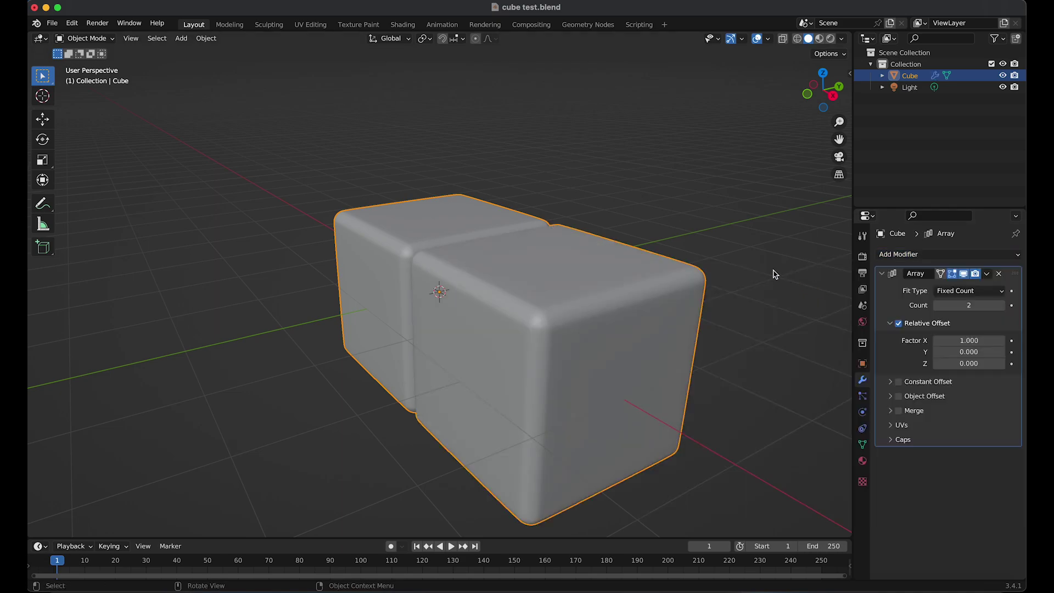
middle_click_drag(579, 274, 647, 268)
scroll(647, 269, "down", 4)
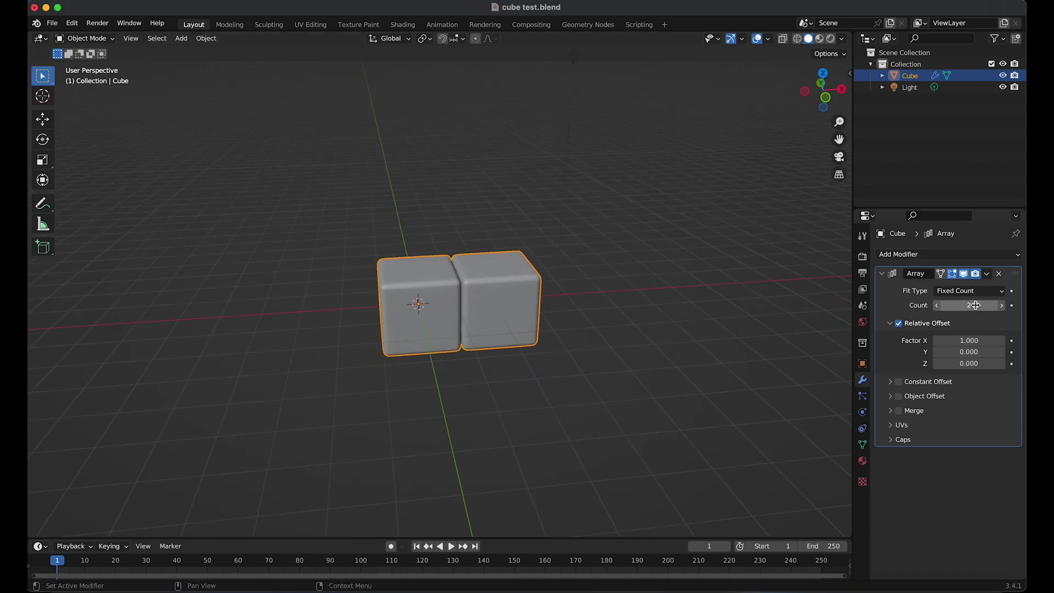
left_click(899, 324)
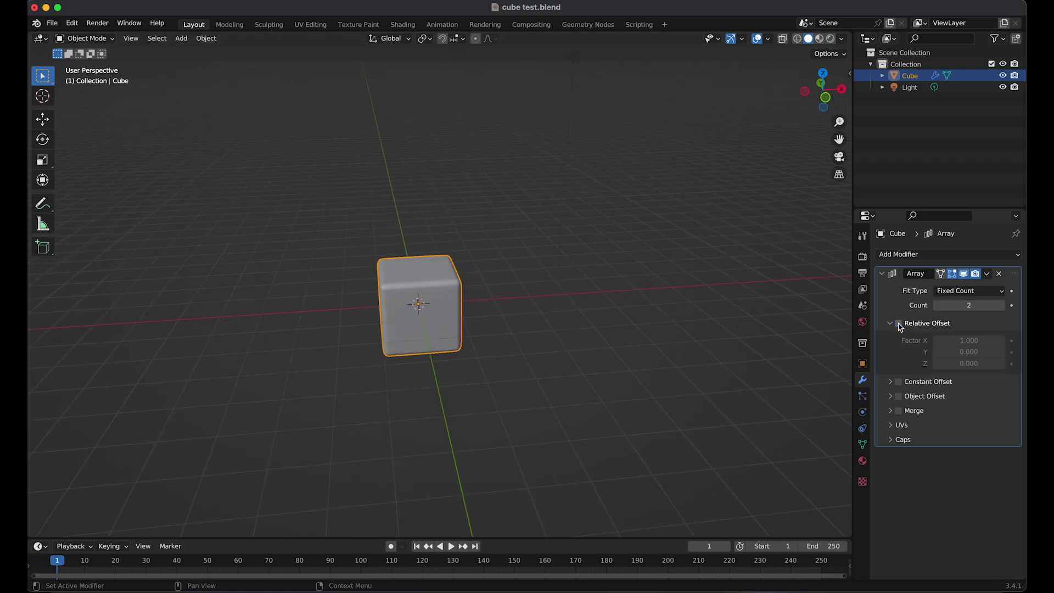
left_click(891, 396)
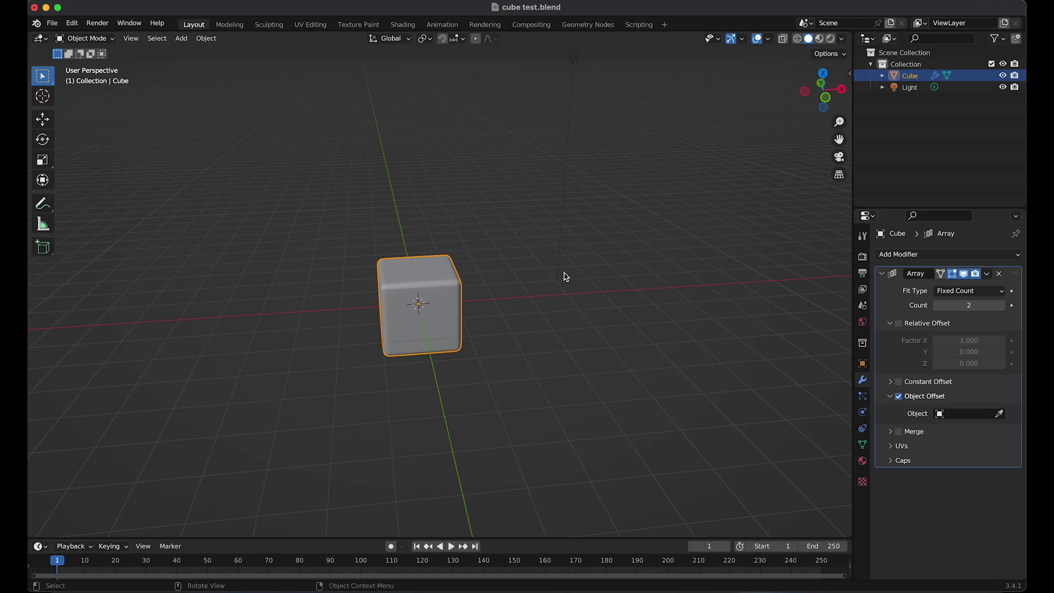
Add a Plain Axes empty at the origin and move it 4 m along the X axis.
key("shift+a")
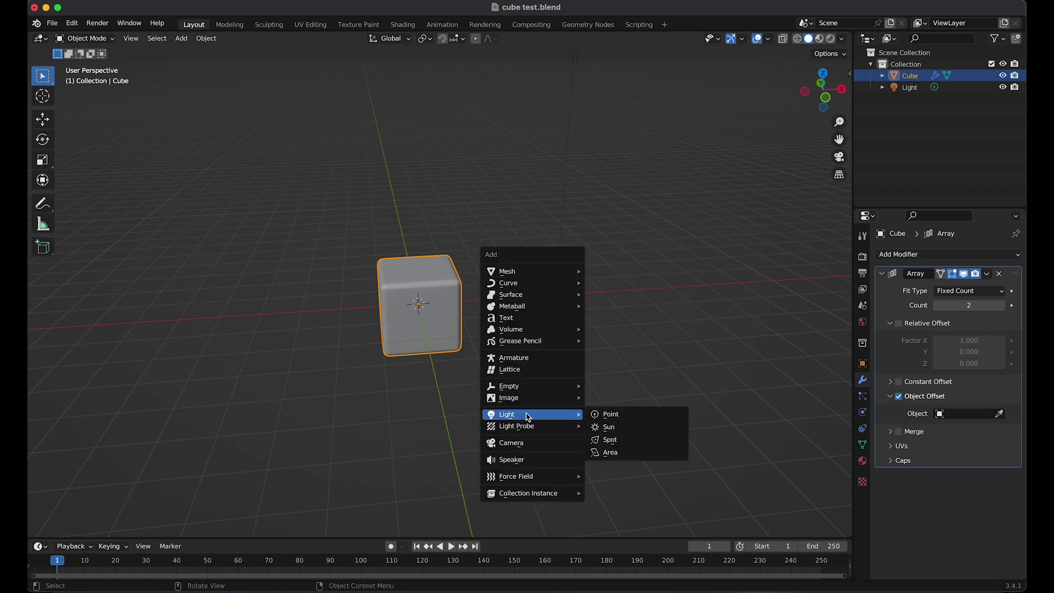
mouse_move(544, 391)
left_click(604, 388)
middle_click_drag(538, 321, 533, 292)
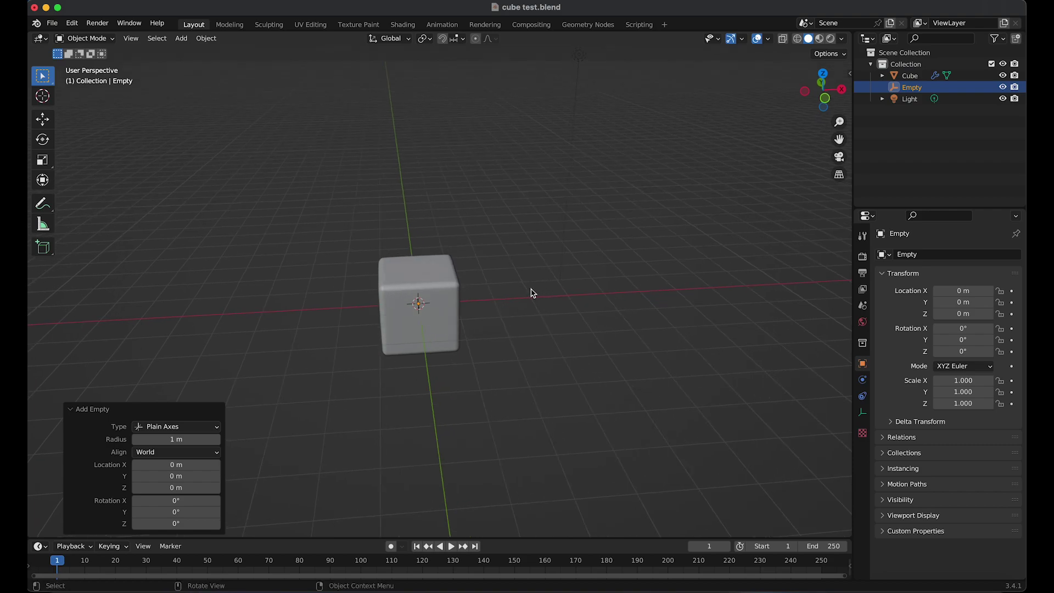
left_click(42, 119)
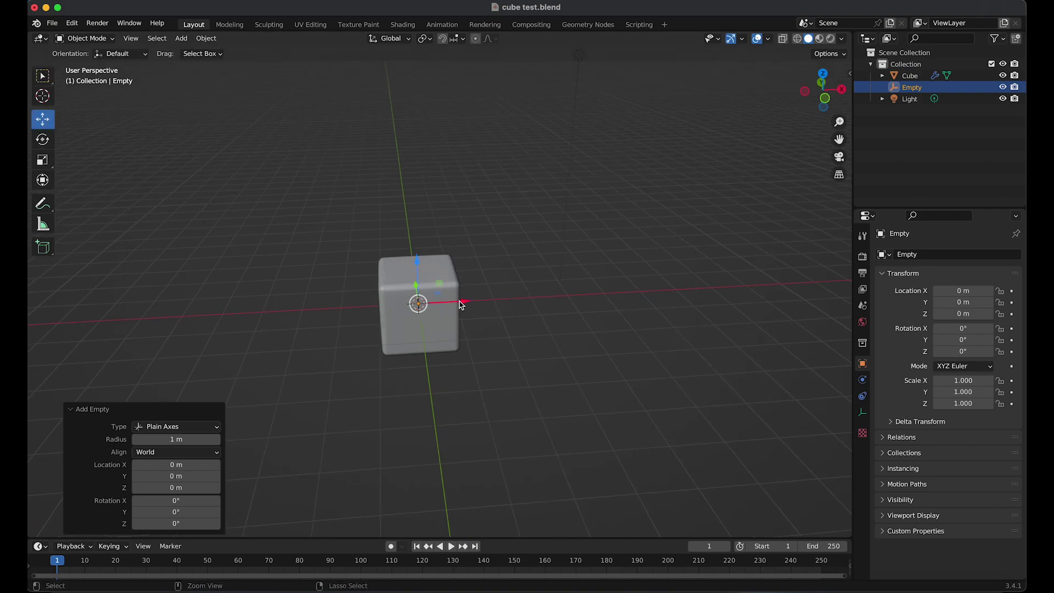
left_click_drag(464, 301, 604, 296)
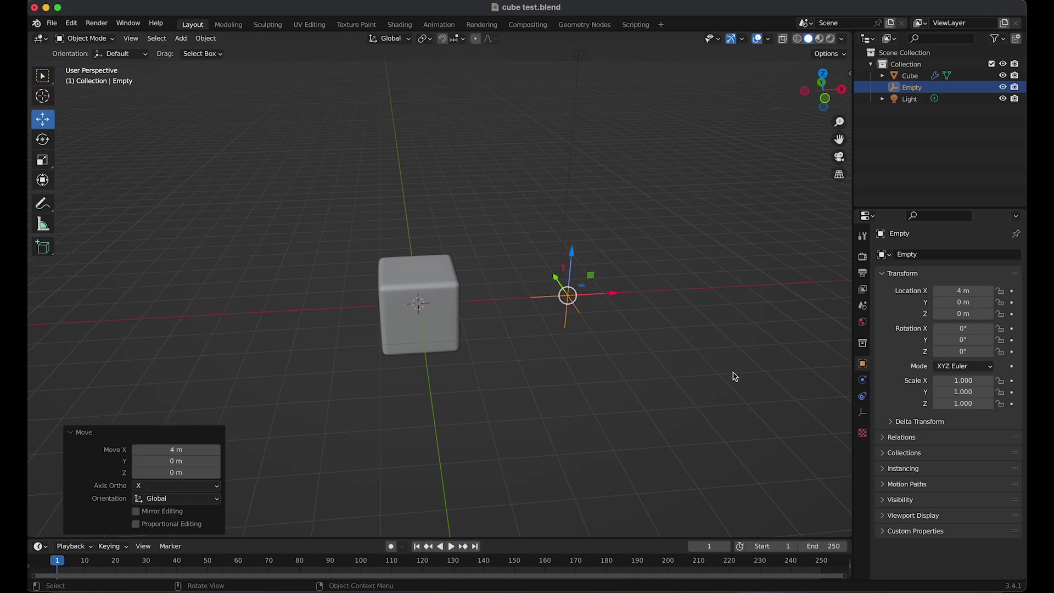
Assign the Empty as the offset object of the cube's Array modifier.
left_click(908, 77)
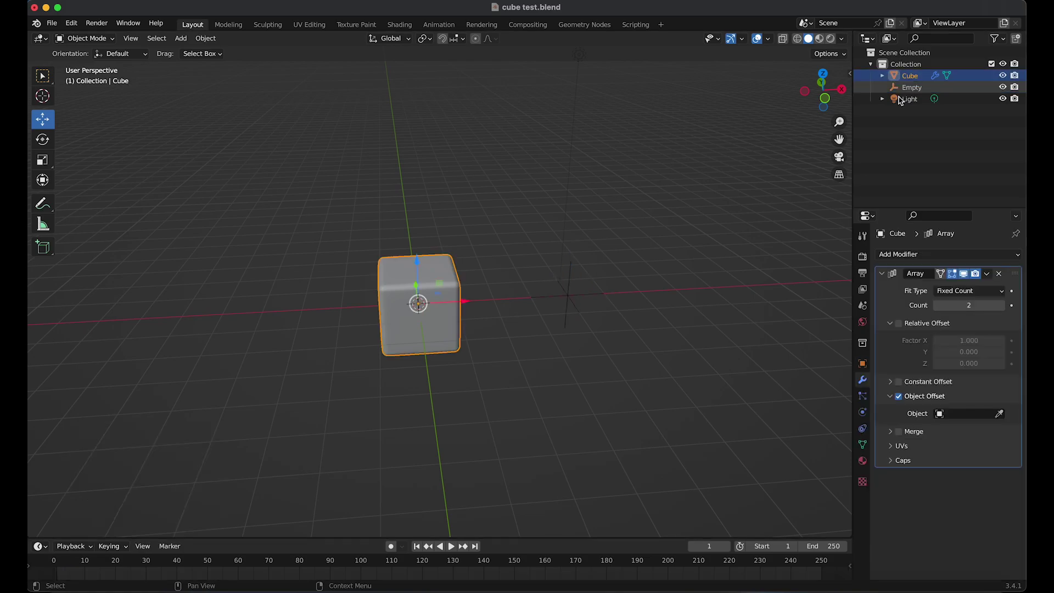
left_click(999, 413)
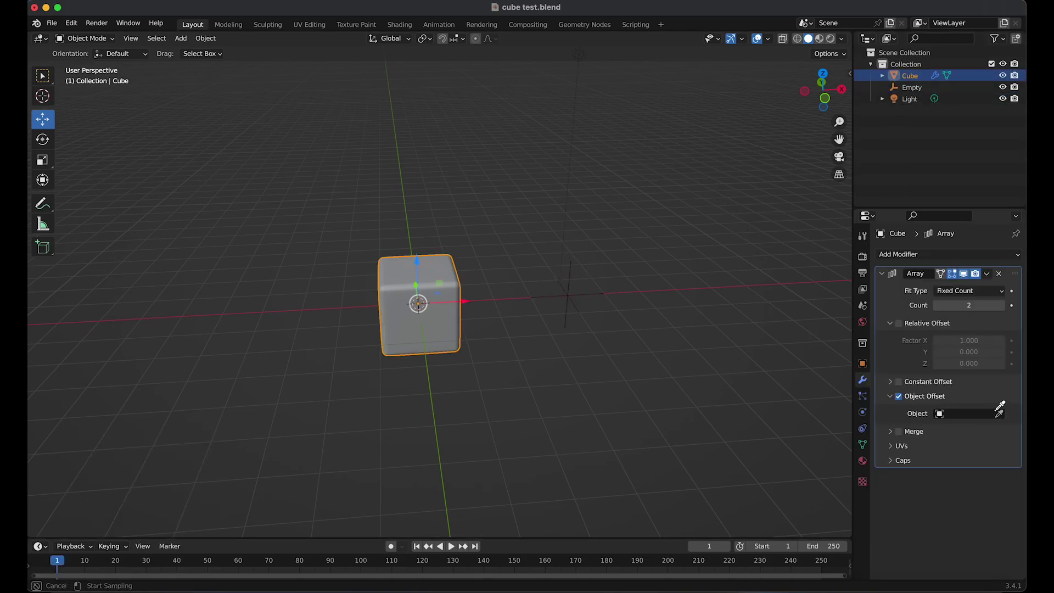
left_click(574, 292)
middle_click_drag(573, 294, 625, 267)
Set the Array modifier's Count to 94 to extend the row of cubes.
left_click(972, 307)
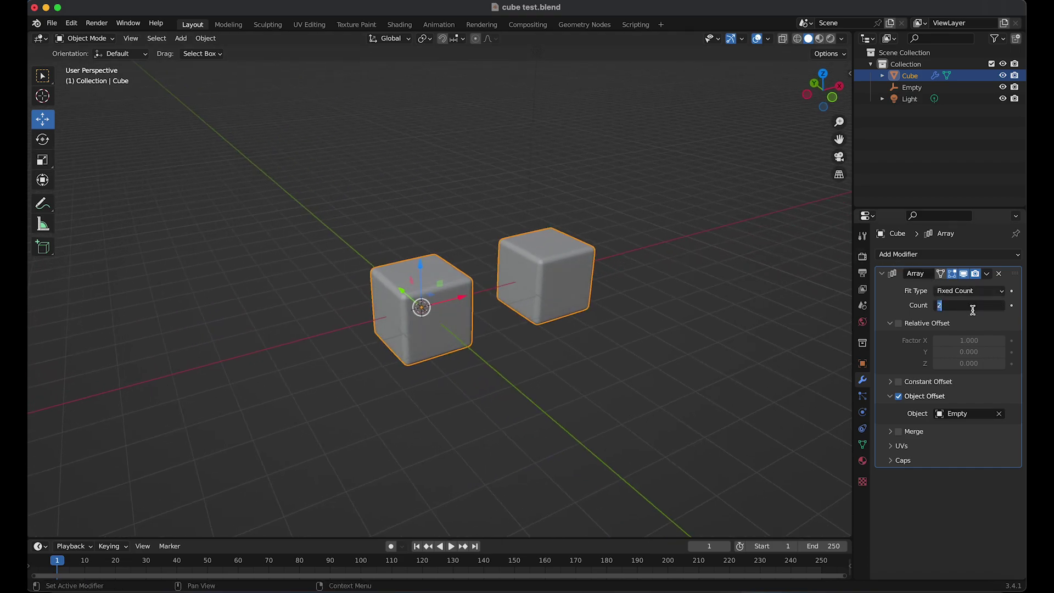
type("94")
key("Return")
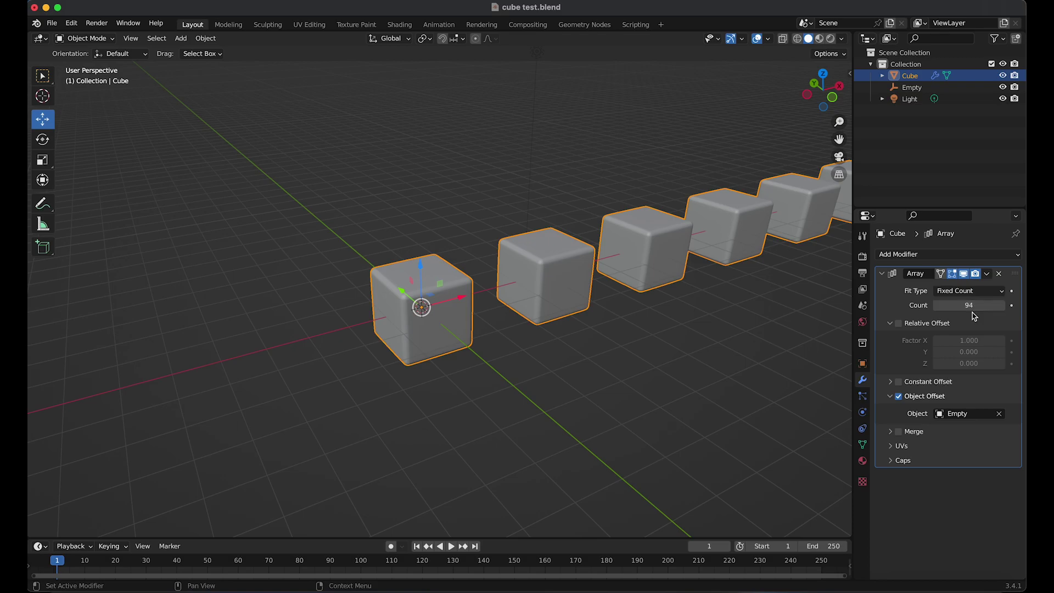
middle_click_drag(571, 330, 650, 361)
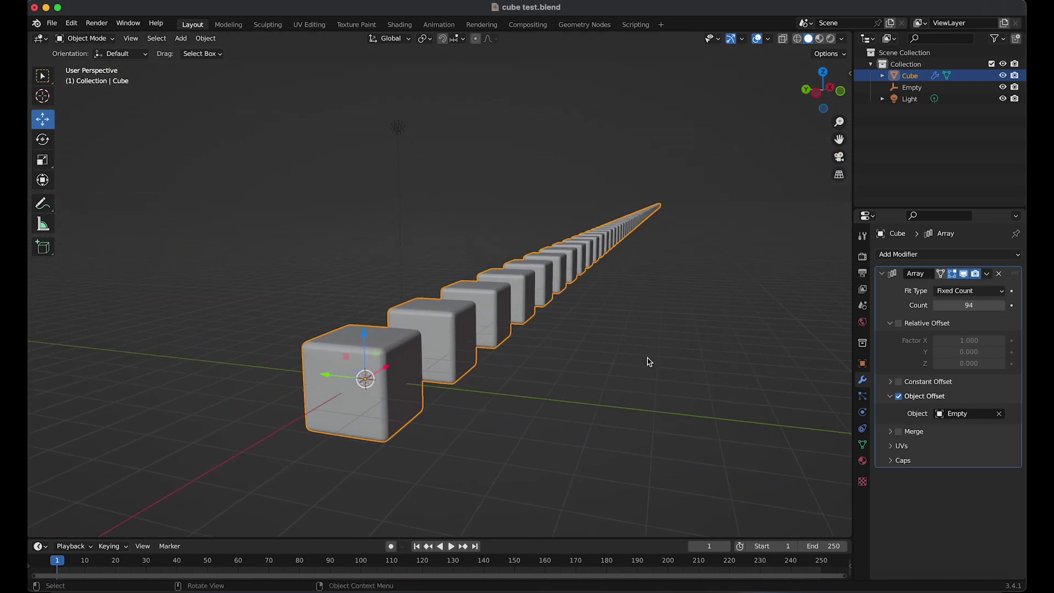
Rotate the Empty to about 15.2° on X and -2.8° on Y to curl the row of cubes.
left_click(910, 89)
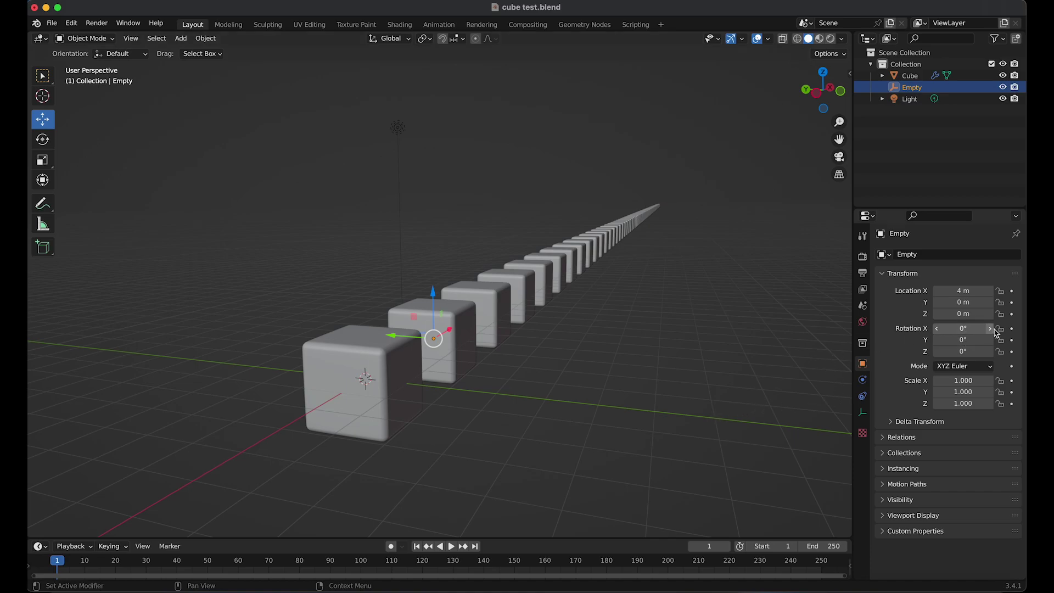
left_click_drag(991, 328, 952, 340)
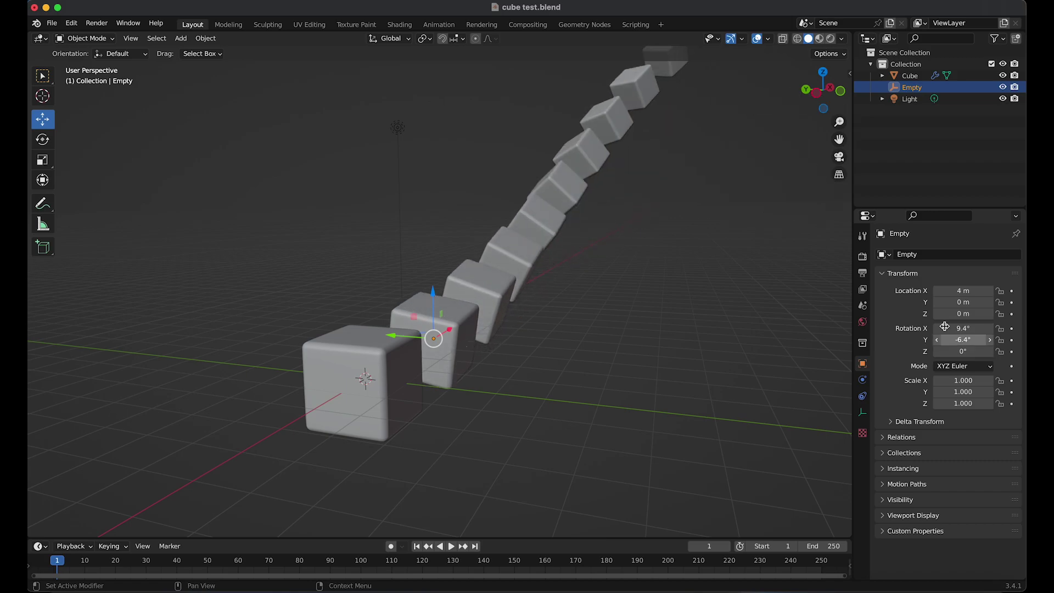
middle_click_drag(522, 296, 508, 280)
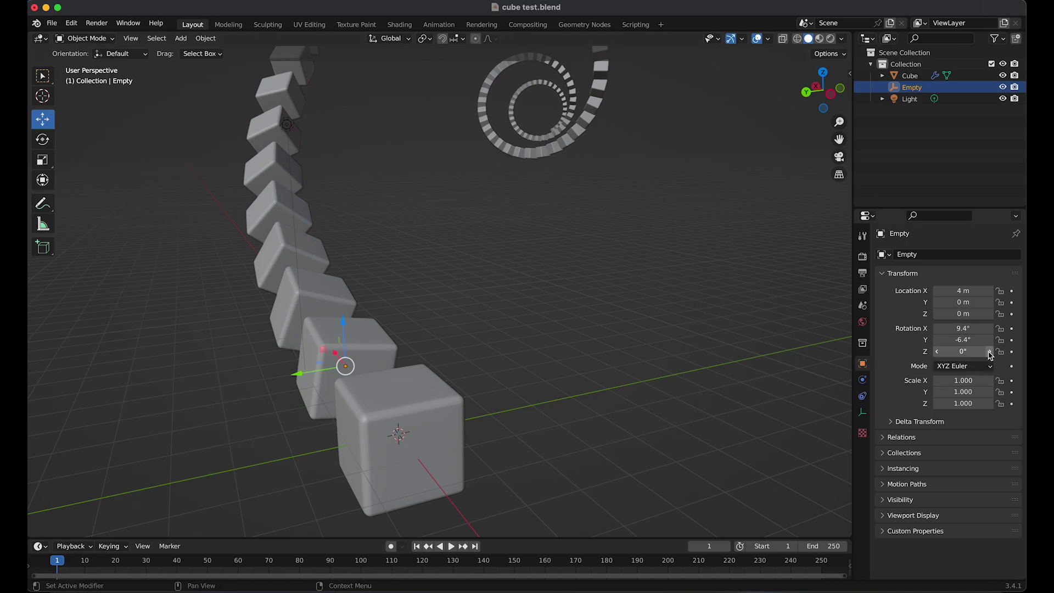
left_click_drag(983, 340, 781, 263)
middle_click_drag(781, 263, 642, 242)
mouse_move(991, 331)
left_mouse_down()
mouse_move(1044, 331)
mouse_move(936, 329)
mouse_move(1008, 340)
left_mouse_up()
middle_click_drag(544, 330, 421, 349)
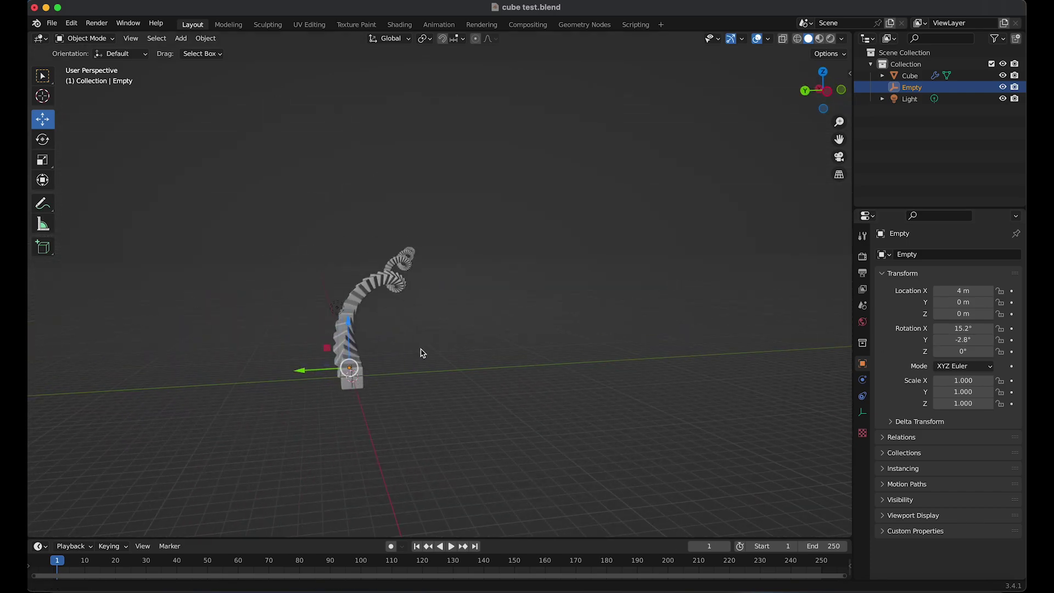
Adjust the Empty's rotation to about 17° on X and -20.4° on Y to wind the cubes into a wider spiral.
left_click_drag(963, 340, 917, 340)
middle_click_drag(592, 286, 640, 357)
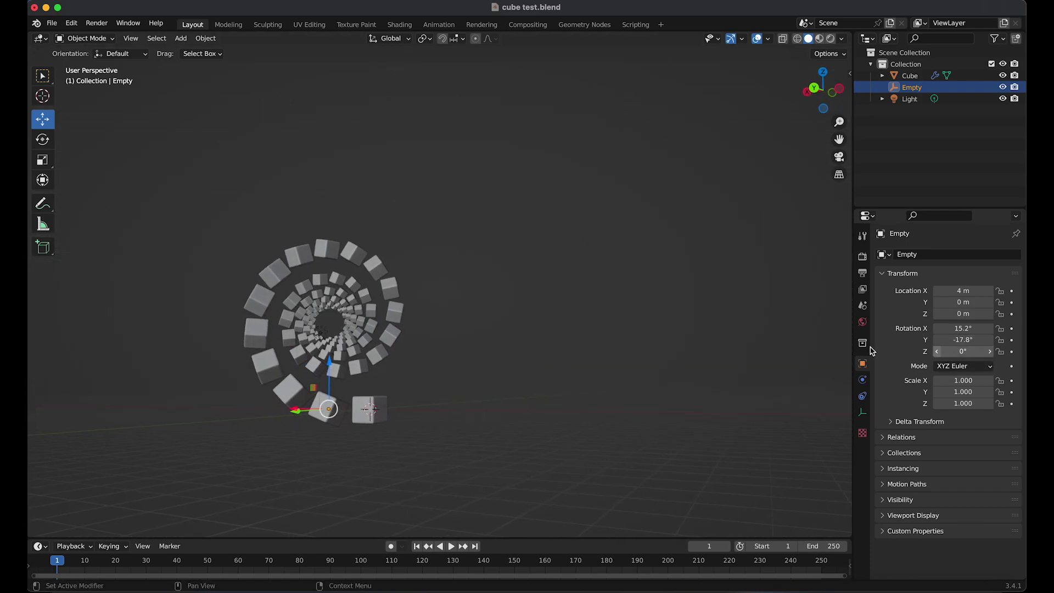
middle_click_drag(384, 321, 339, 320)
scroll(339, 320, "up", 2)
left_click_drag(989, 340, 981, 340)
middle_click_drag(400, 299, 415, 293)
left_click_drag(964, 328, 978, 328)
middle_click_drag(768, 330, 744, 329)
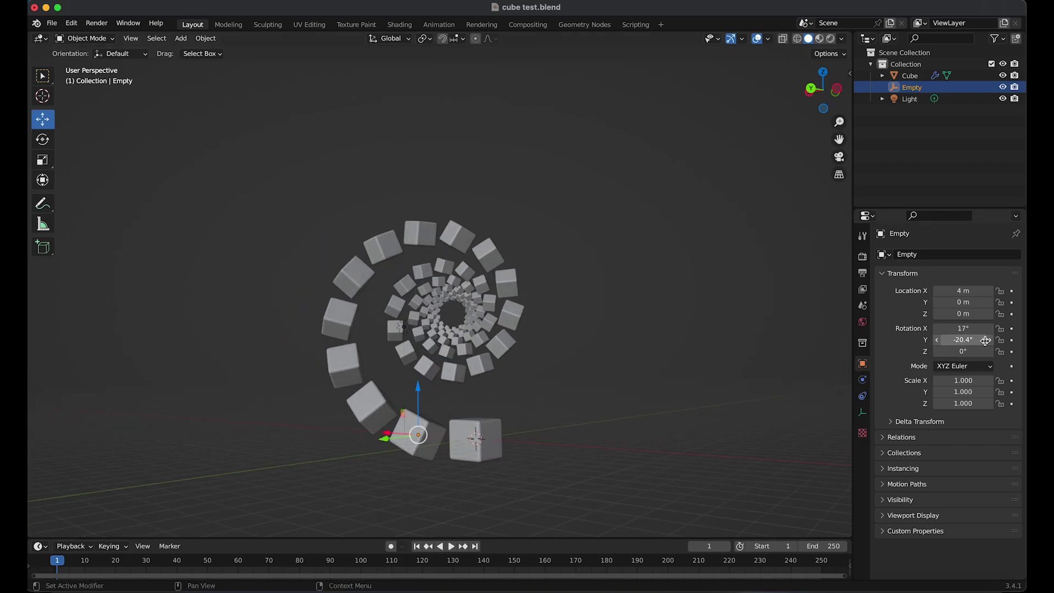
Adjust the Empty's rotation to about 19° on X and -25.6° on Y to reshape the spiral of cubes.
mouse_move(985, 340)
left_mouse_down()
mouse_move(998, 340)
mouse_move(988, 340)
left_mouse_up()
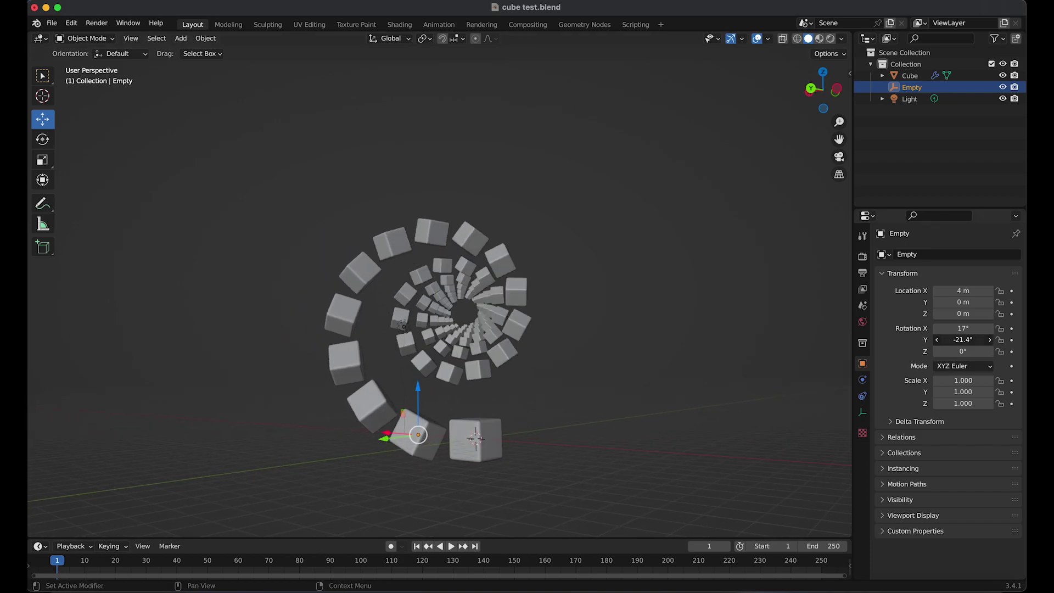
left_click_drag(964, 351, 964, 351)
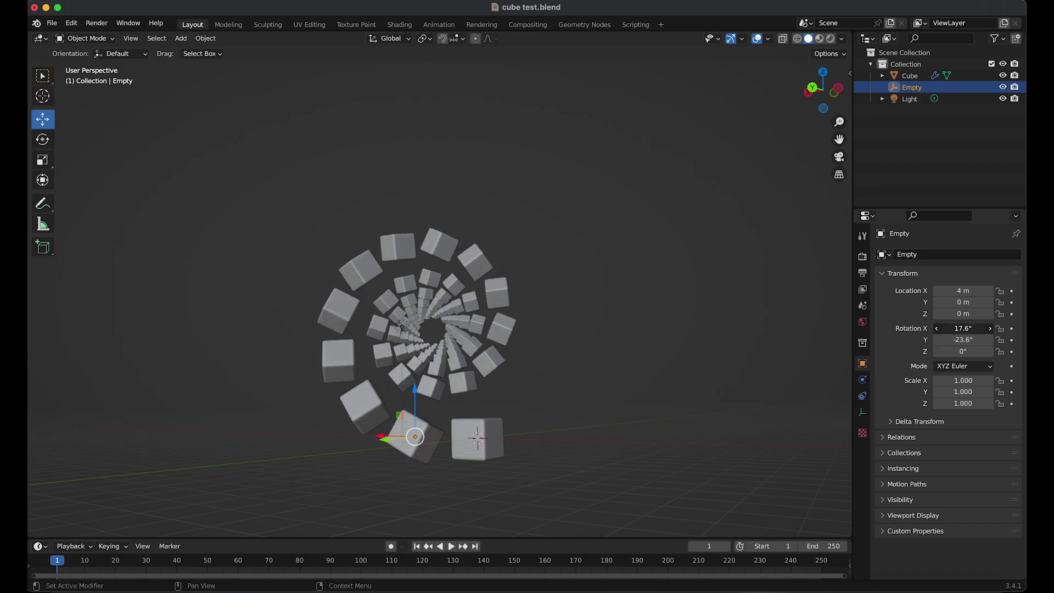
left_click_drag(964, 328, 964, 340)
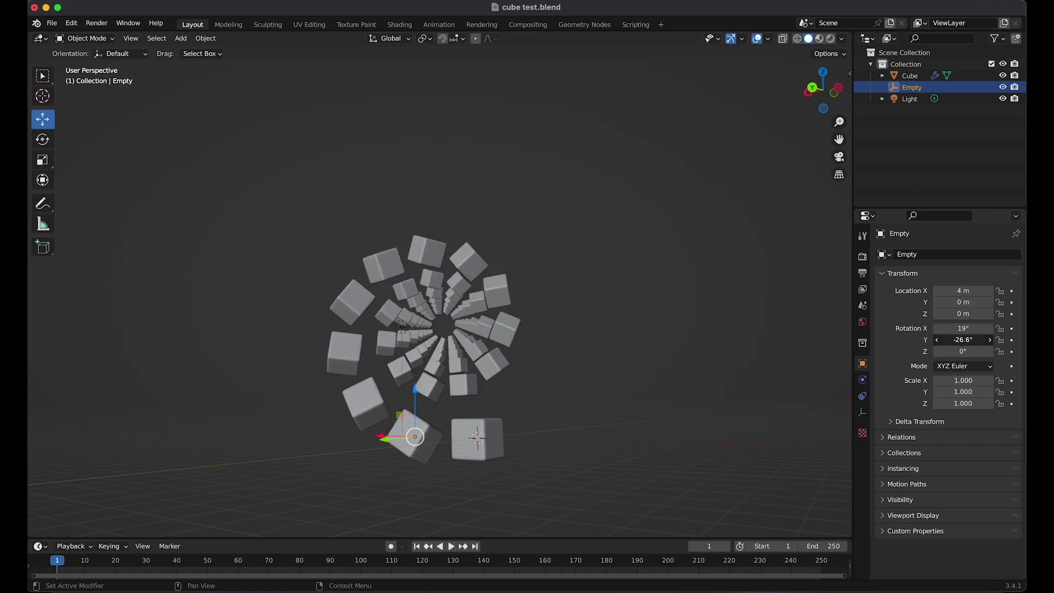
left_click_drag(963, 340, 967, 340)
middle_click_drag(426, 276, 405, 289)
scroll(458, 286, "up", 3)
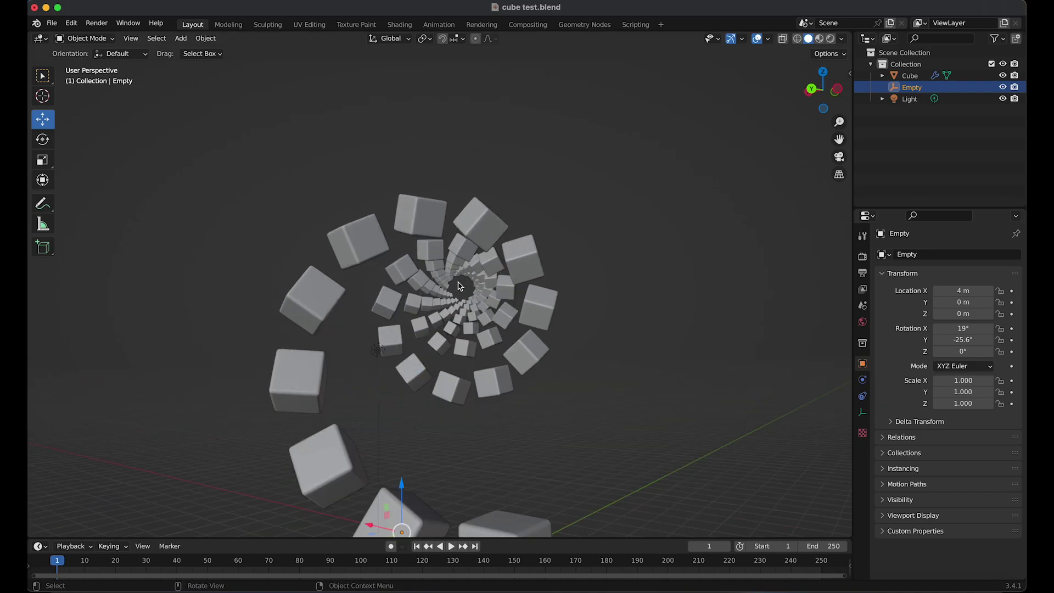
scroll(461, 286, "up", 3)
middle_click_drag(468, 287, 539, 247, "shift")
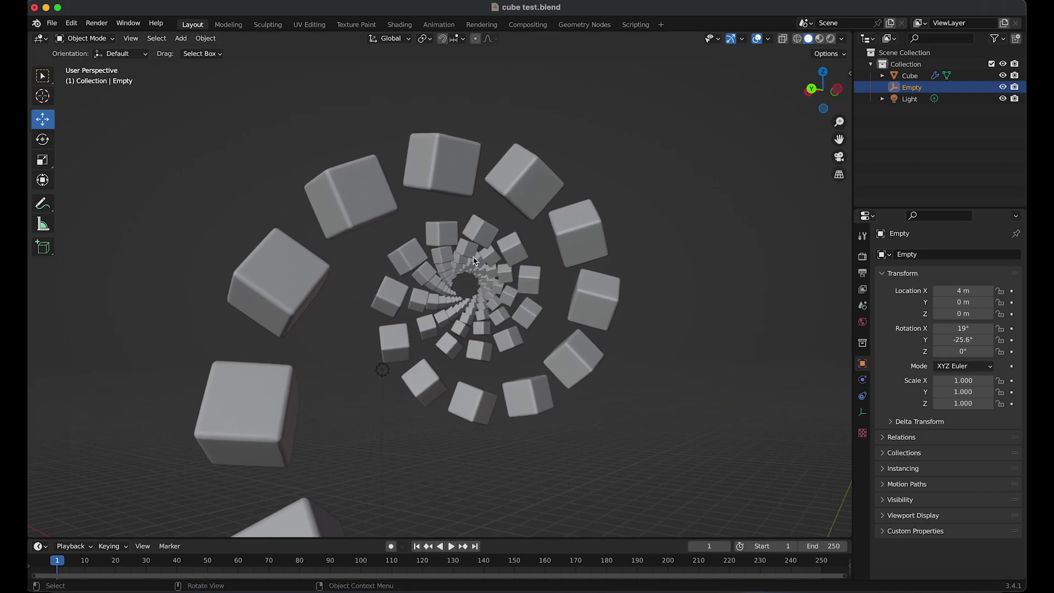
Apply the Array modifier on the cube spiral.
scroll(475, 262, "down", 8)
middle_click_drag(475, 262, 476, 310)
left_click(483, 296)
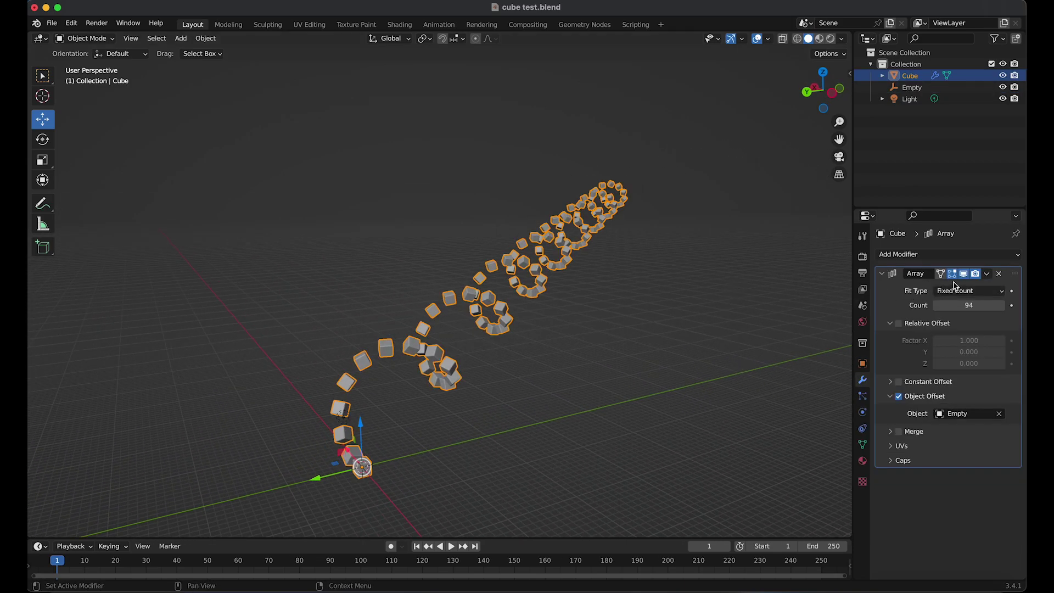
left_click(988, 274)
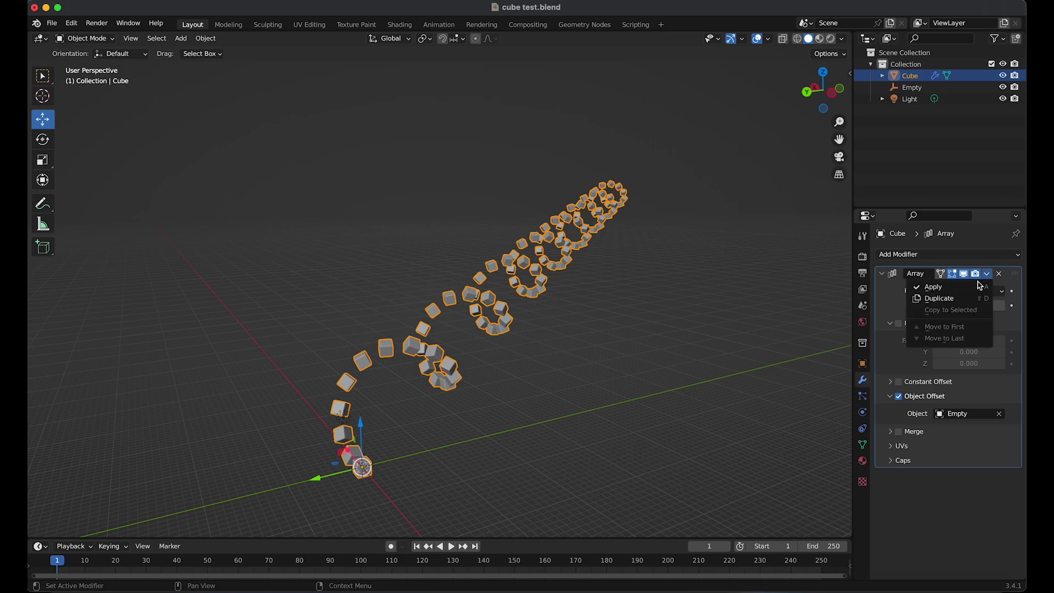
left_click(971, 291)
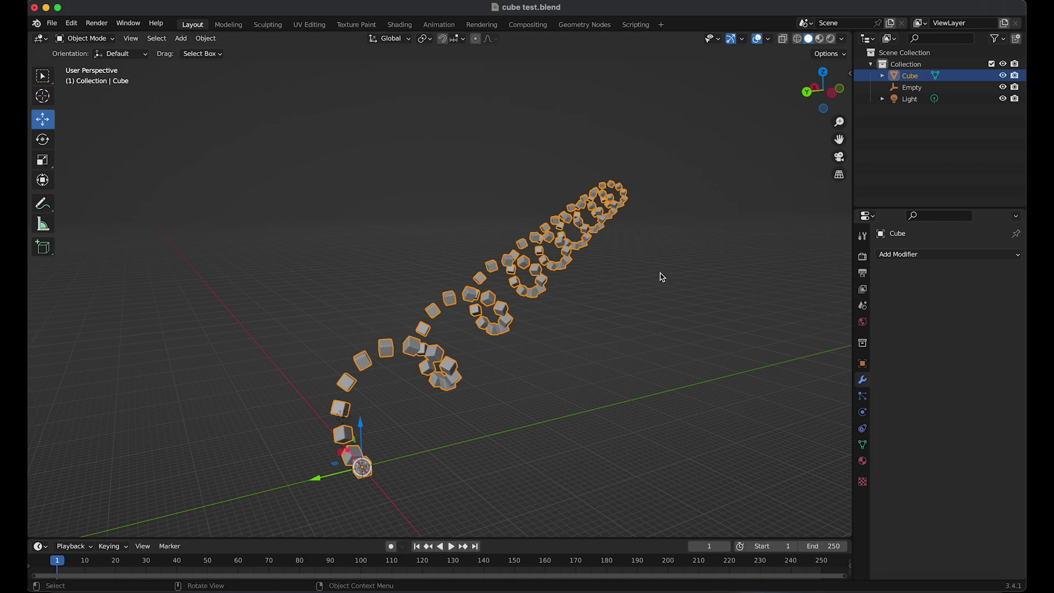
Center the cube spiral on its origin with Set Origin, Geometry to Origin.
middle_click_drag(547, 290, 531, 274)
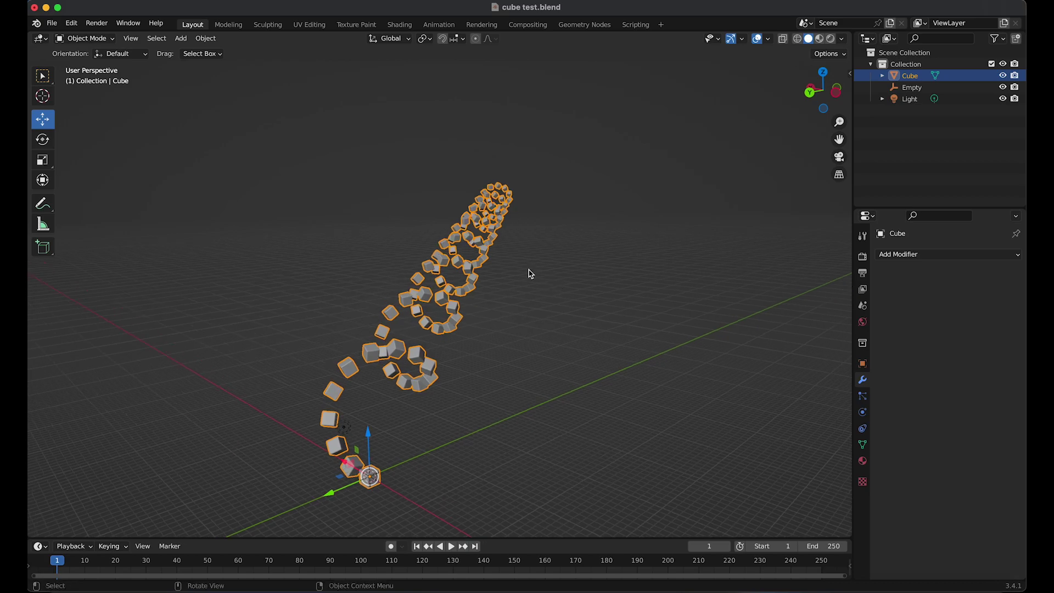
left_click(206, 39)
mouse_move(217, 65)
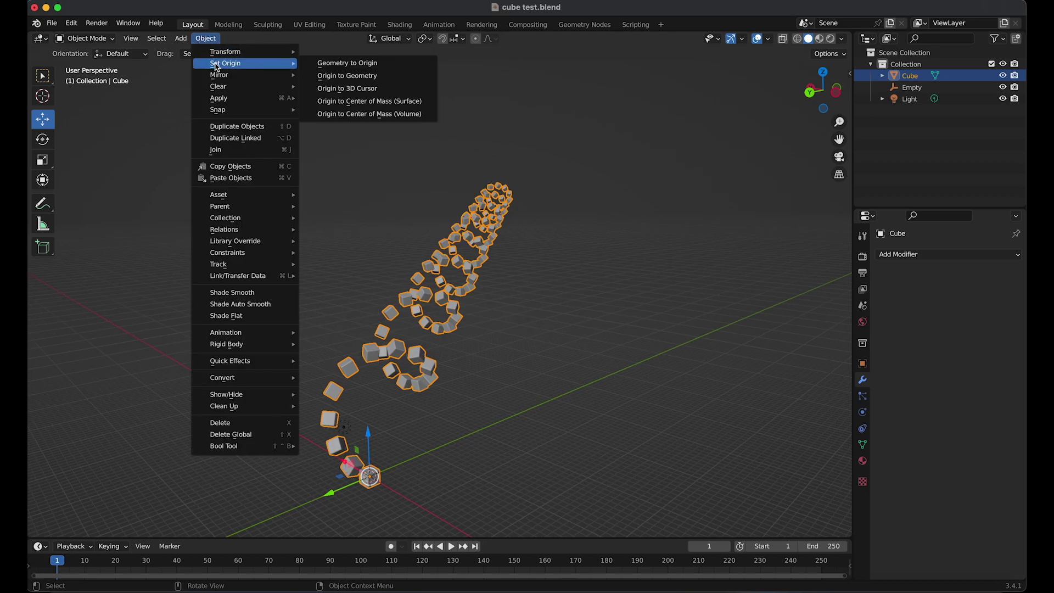
left_click(350, 63)
middle_click_drag(351, 289, 374, 251, "shift")
middle_click_drag(379, 319, 481, 349)
scroll(406, 333, "down", 4)
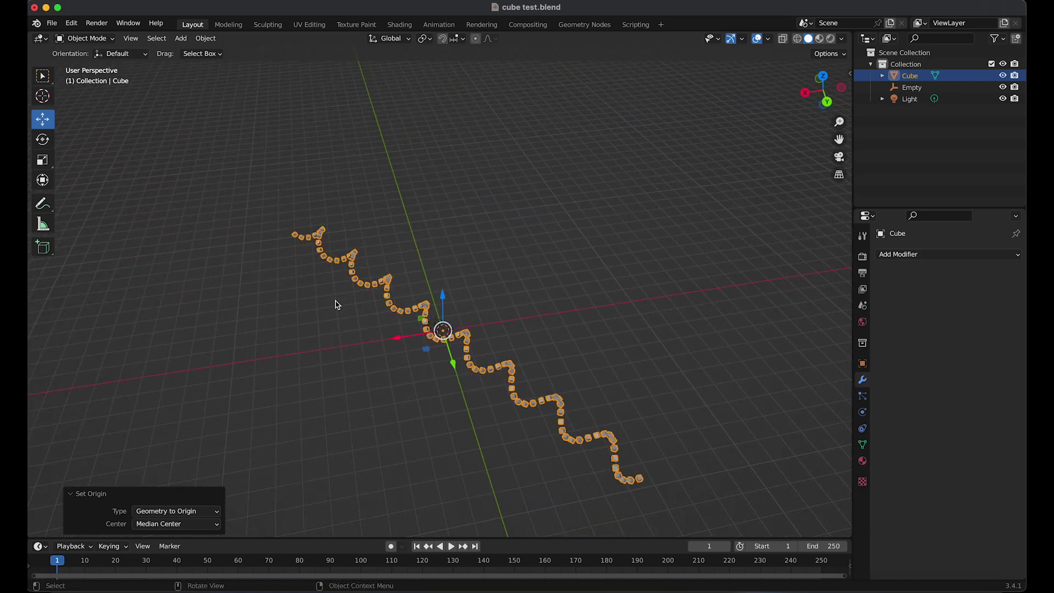
Rotate the cube spiral about the Z and Y axes until it runs roughly along the X axis.
left_click(52, 139)
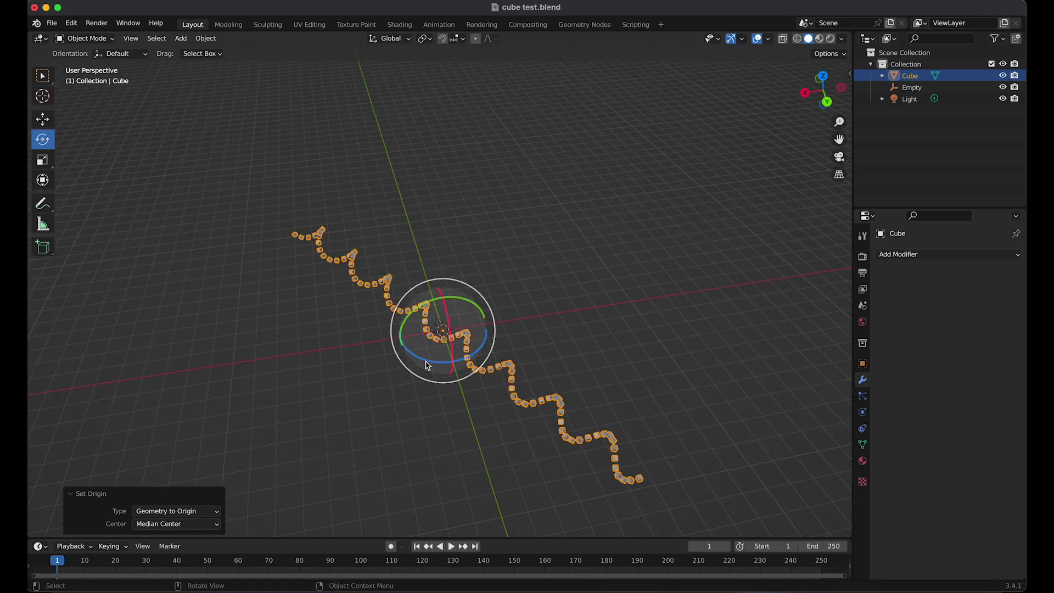
mouse_move(444, 368)
left_mouse_down()
mouse_move(474, 350)
mouse_move(444, 336)
mouse_move(450, 354)
left_mouse_up()
scroll(450, 337, "down", 1, "ctrl")
scroll(455, 330, "up", 4, "ctrl")
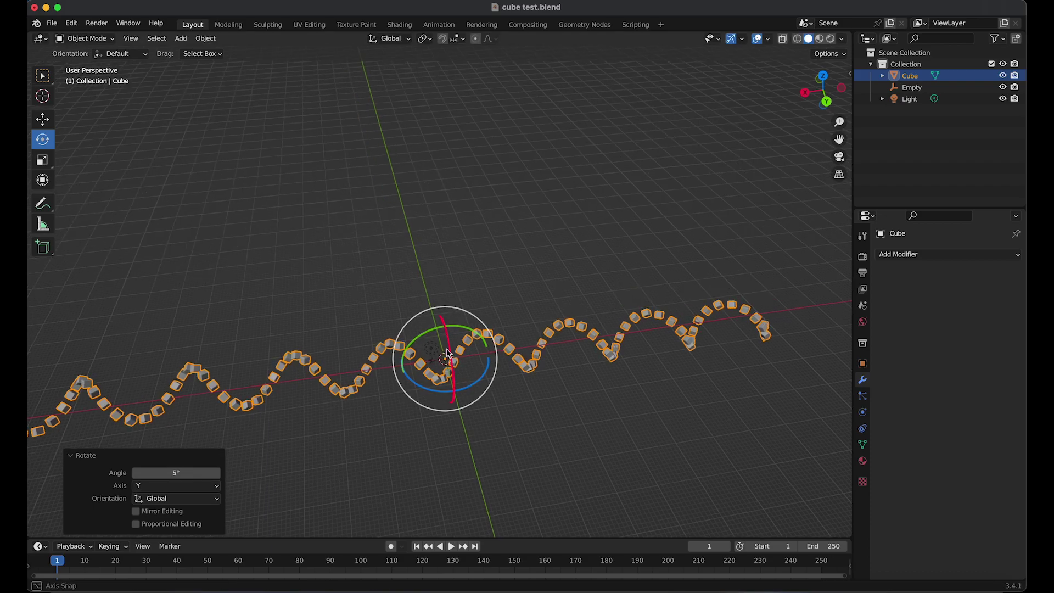
middle_click_drag(447, 353, 430, 307)
left_click_drag(459, 325, 458, 325, "ctrl")
scroll(447, 337, "down", 1, "ctrl")
middle_click_drag(447, 336, 450, 308)
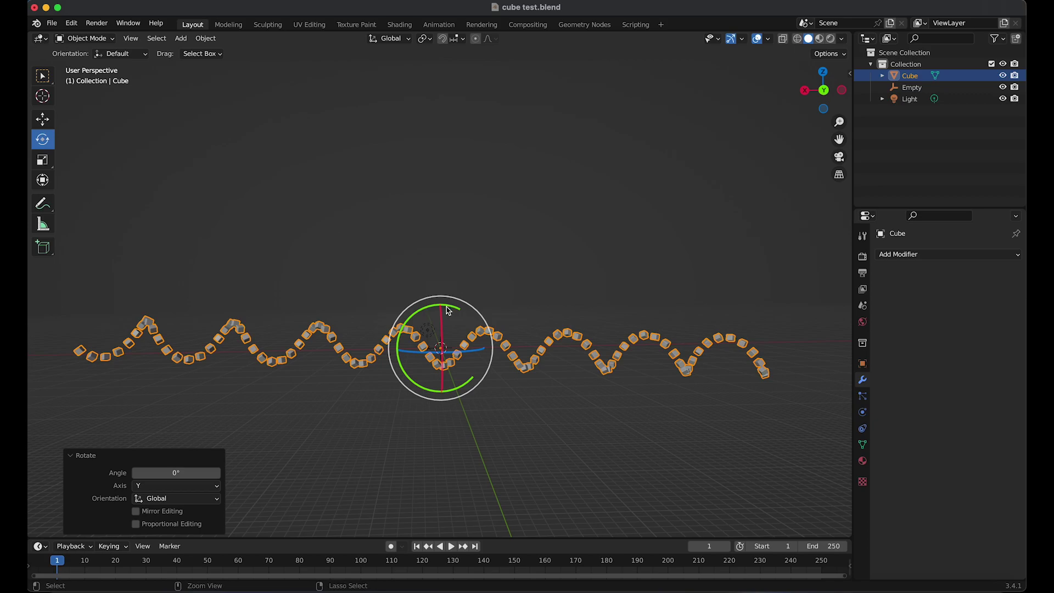
left_click_drag(447, 306, 430, 306, "ctrl")
In the right orthographic view, fine-tune the spiral's rotation to about 5.12° X, 5.9° Y and 53.5° Z so its coils line up as a ring.
key("grave")
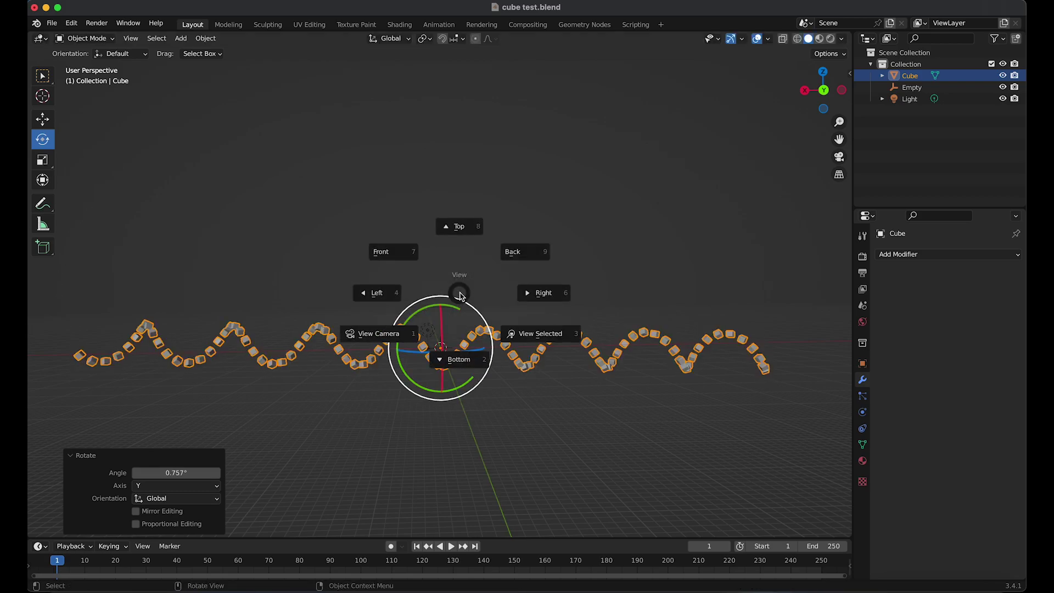
left_click(522, 301)
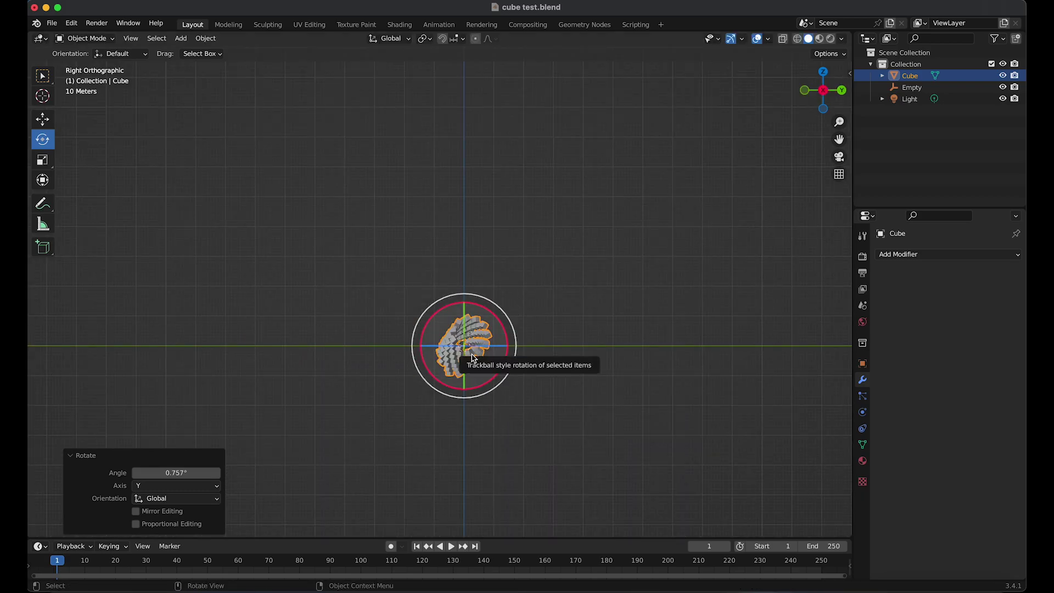
middle_click_drag(533, 356, 512, 279, "shift")
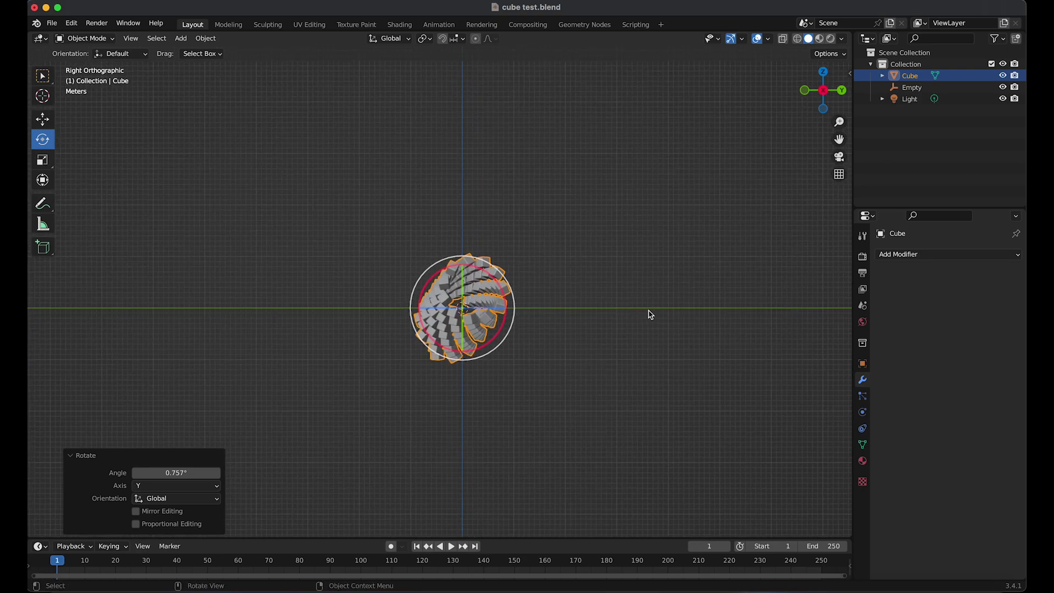
left_click(863, 363)
mouse_move(962, 341)
left_mouse_down()
mouse_move(995, 341)
mouse_move(954, 351)
mouse_move(947, 328)
mouse_move(940, 340)
mouse_move(961, 351)
left_mouse_up()
left_click(510, 248)
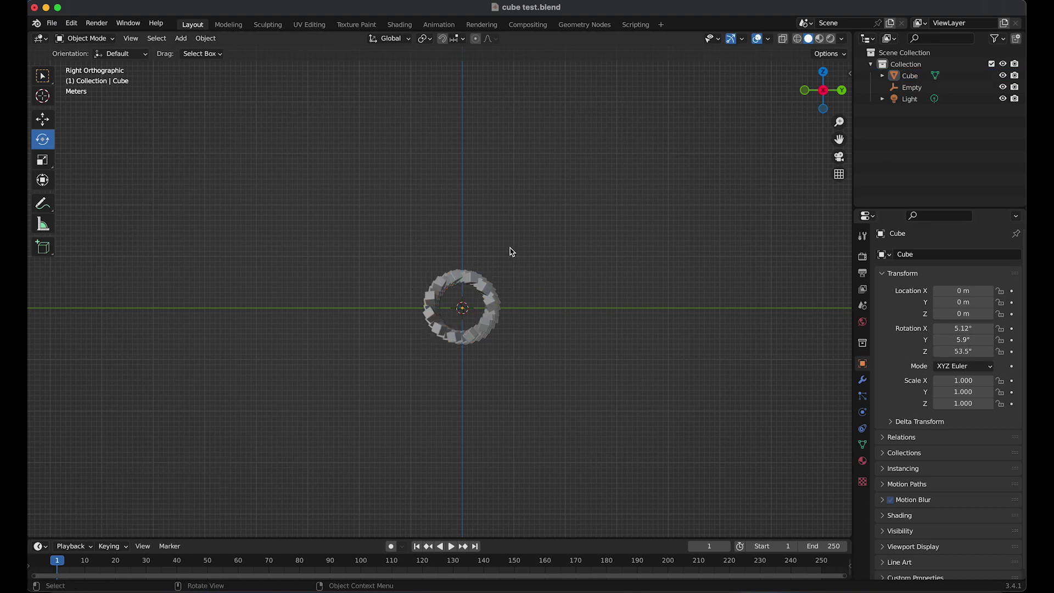
Add a camera at the world origin, in the middle of the cube spiral.
middle_click_drag(504, 213, 614, 273)
middle_click_drag(500, 248, 421, 258)
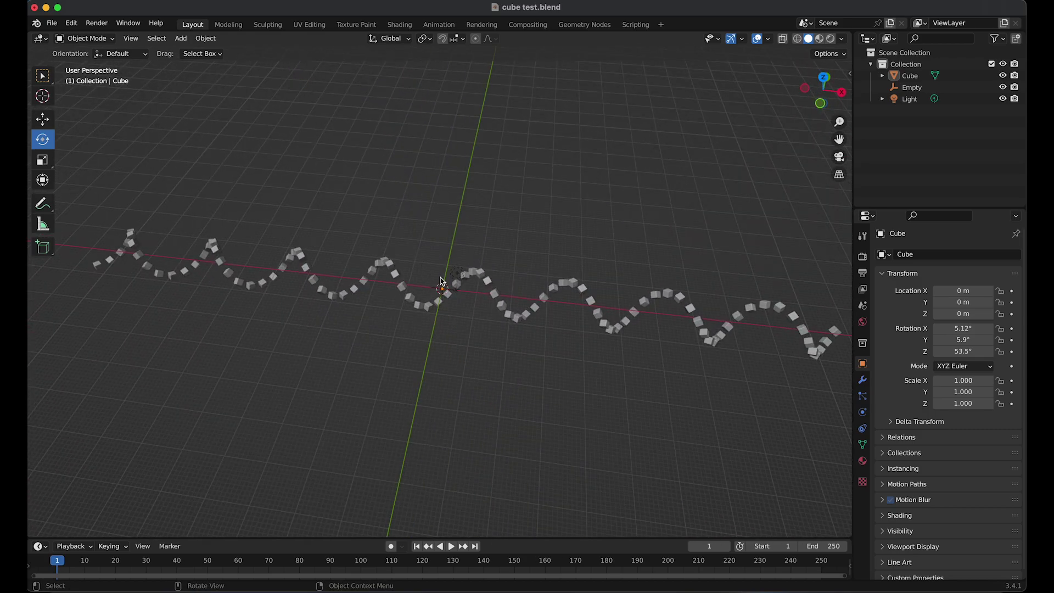
scroll(445, 282, "up", 4)
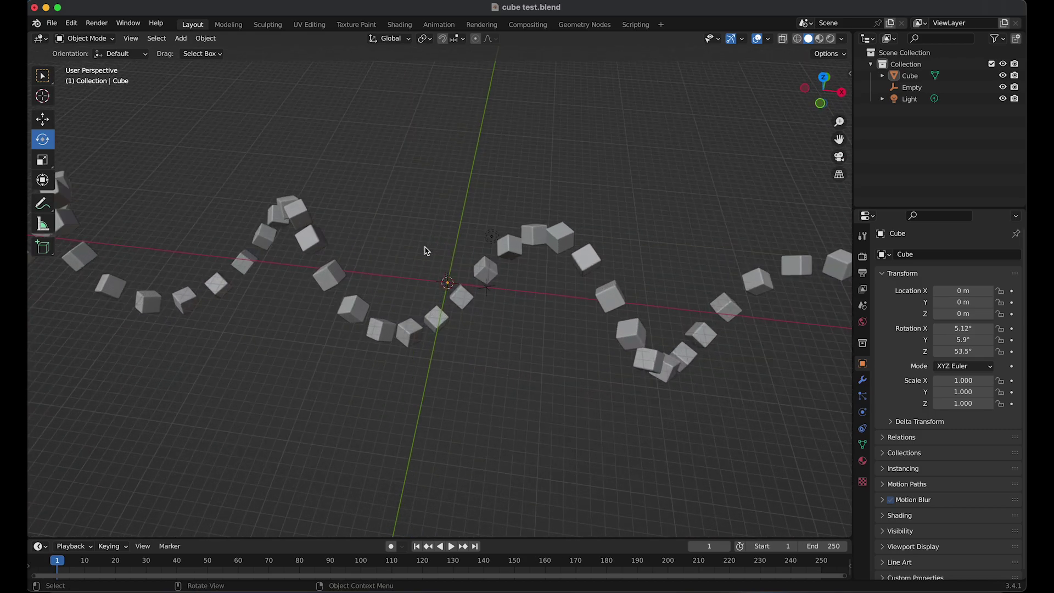
key("shift+a")
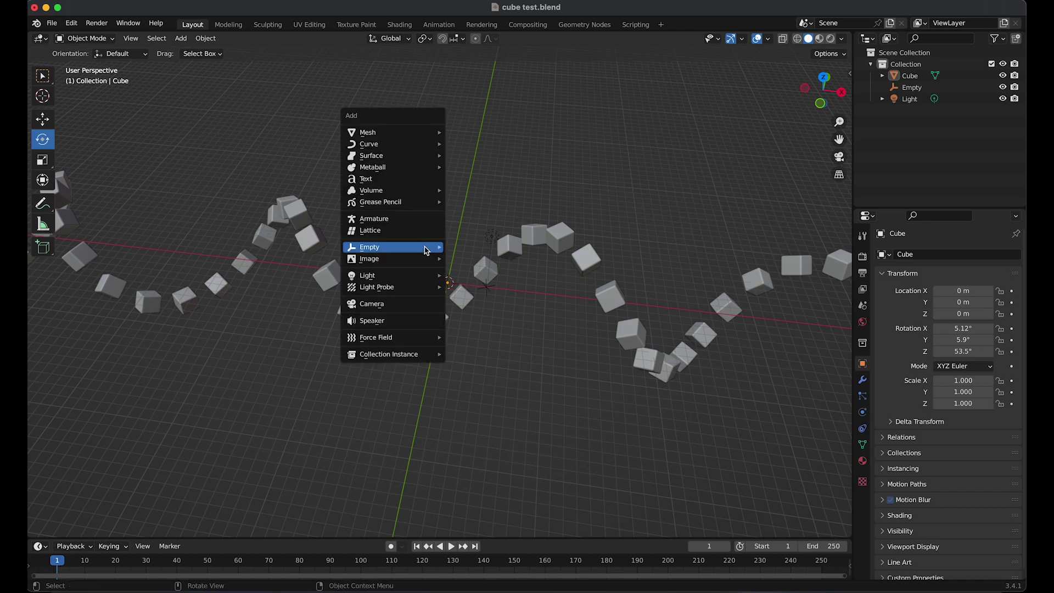
left_click(424, 308)
scroll(460, 276, "up", 3)
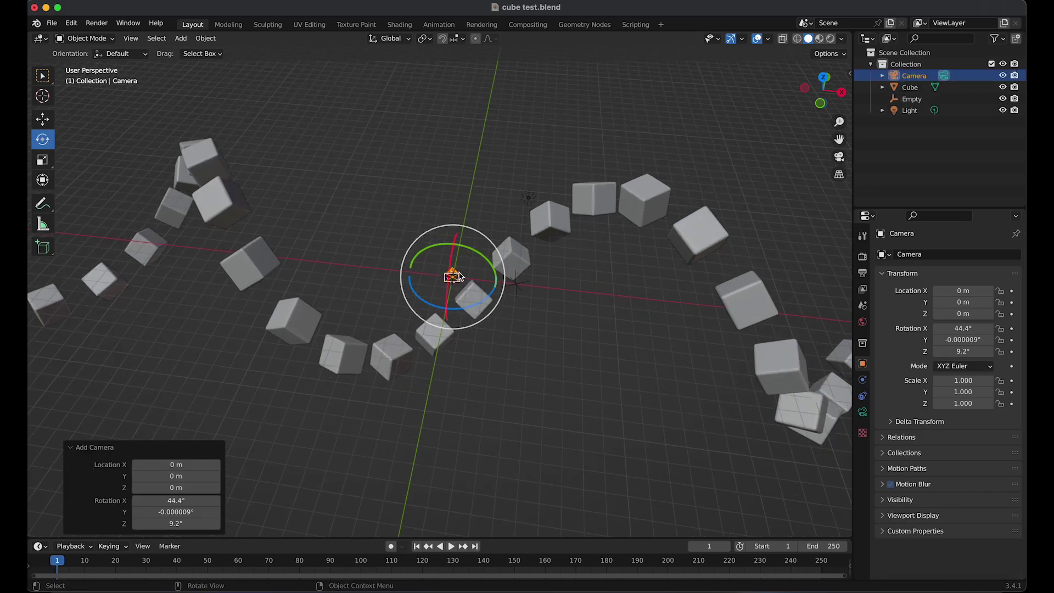
Move the camera 8 m along the X axis.
scroll(460, 276, "up", 4)
mouse_move(461, 276)
middle_mouse_down("shift")
mouse_move(440, 300)
mouse_move(452, 285)
middle_mouse_up("shift")
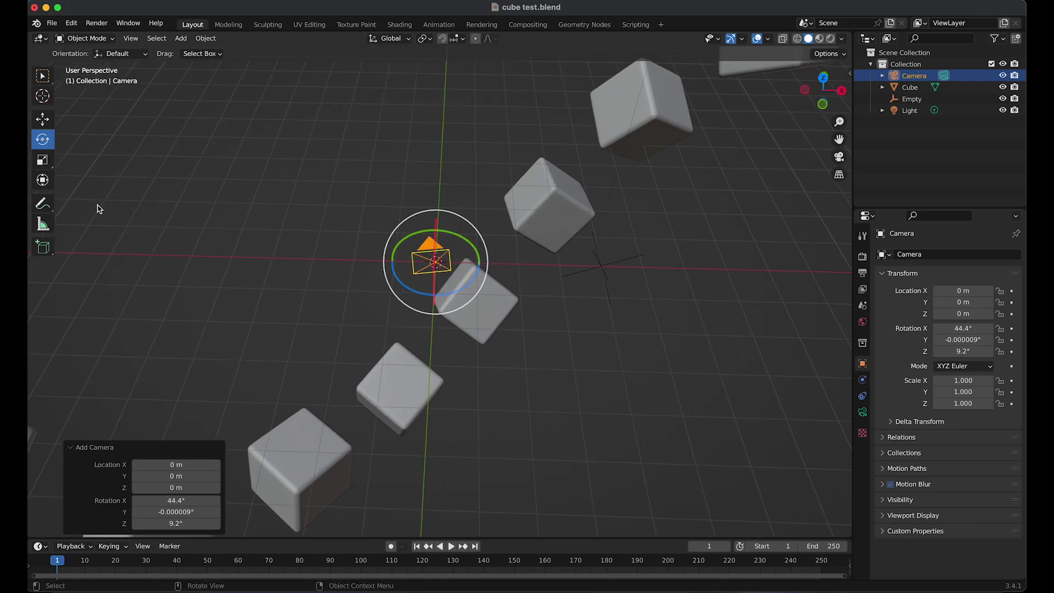
left_click(44, 119)
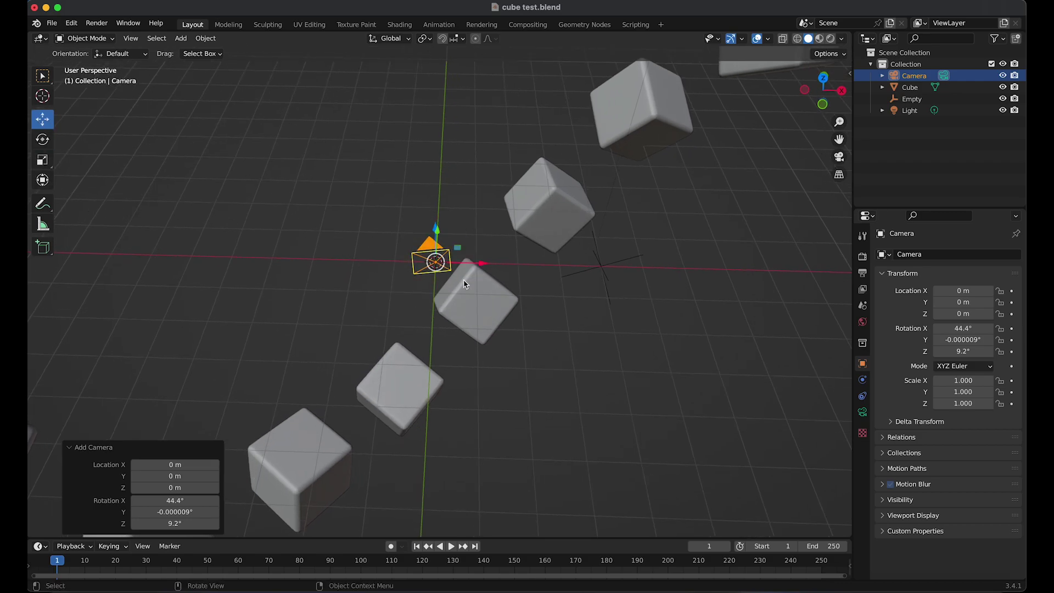
left_click_drag(484, 265, 811, 268)
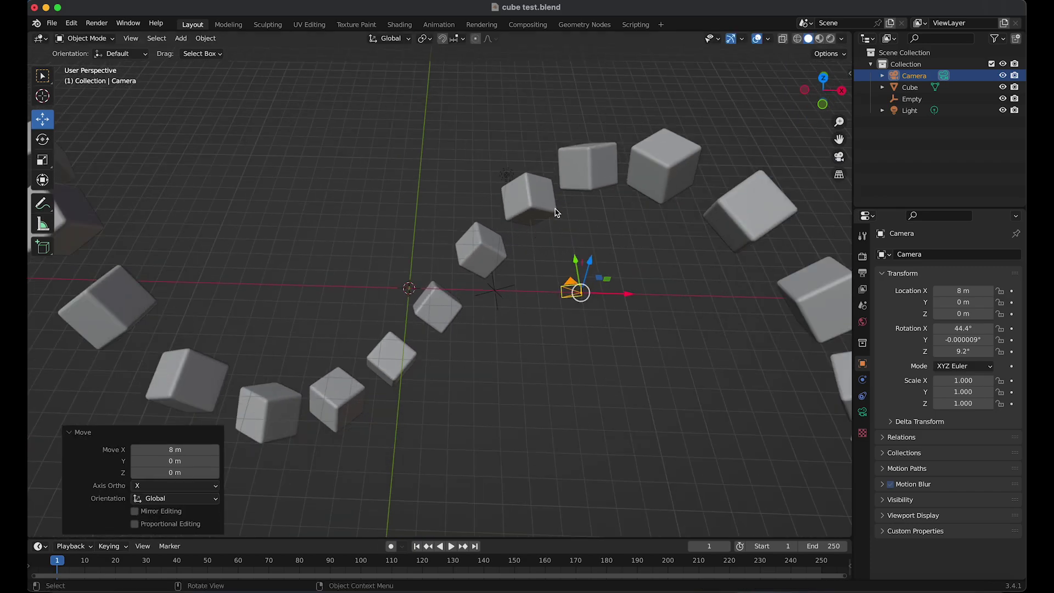
Scale the cube spiral down uniformly to 0.080 on all three axes.
left_click(539, 217)
middle_click_drag(463, 246, 471, 283, "shift")
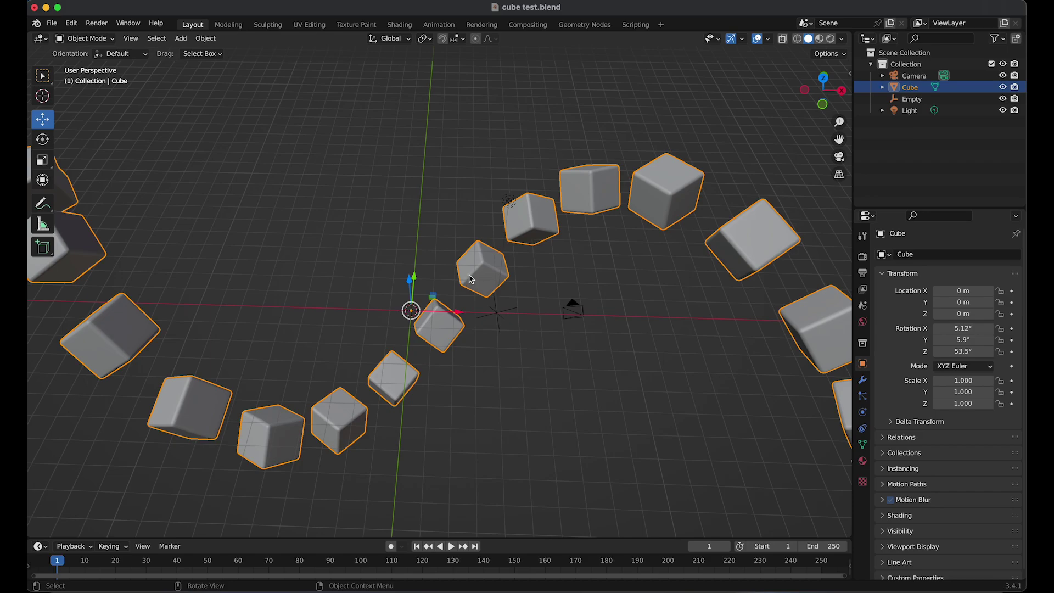
scroll(406, 276, "down", 8)
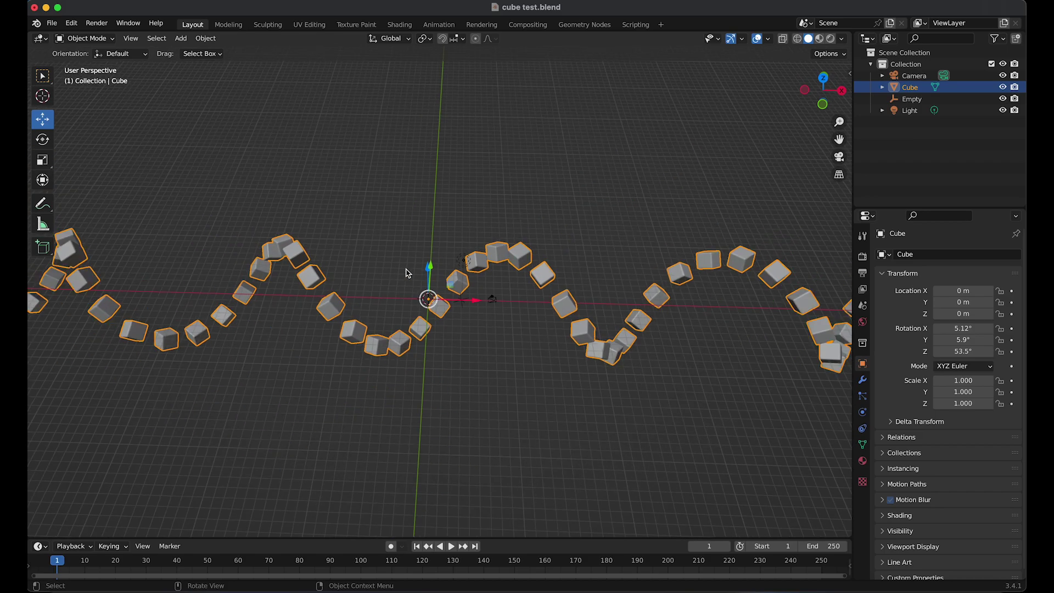
key("s")
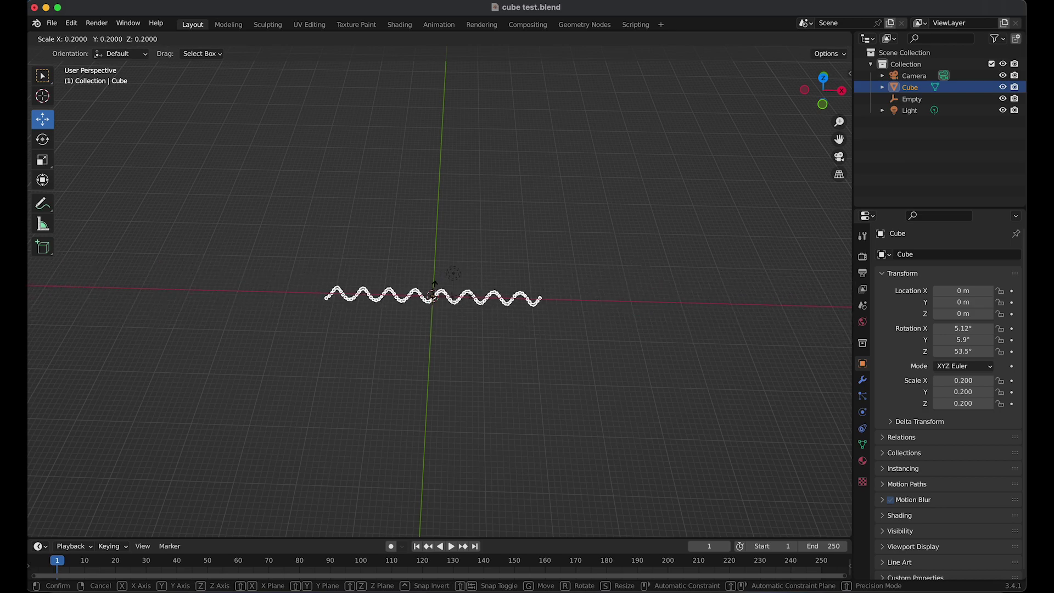
left_click(434, 290)
scroll(472, 307, "up", 10)
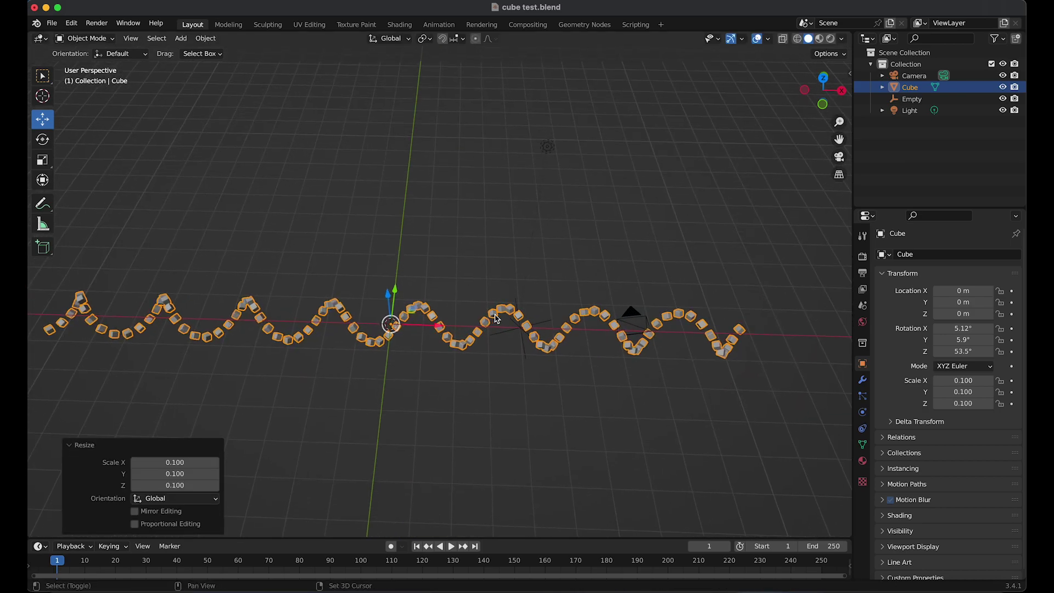
key("s")
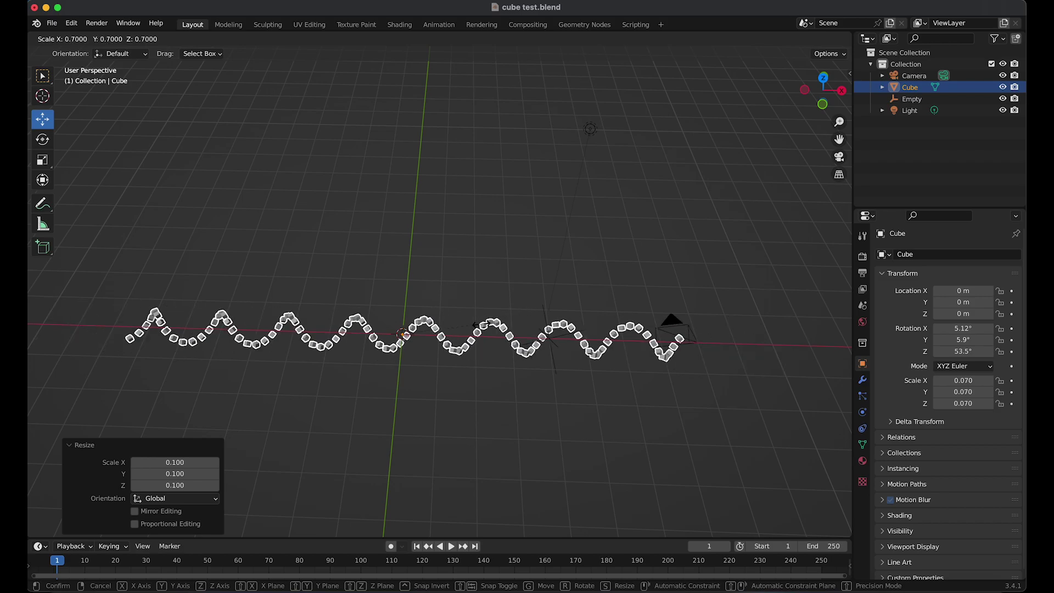
left_click(490, 323)
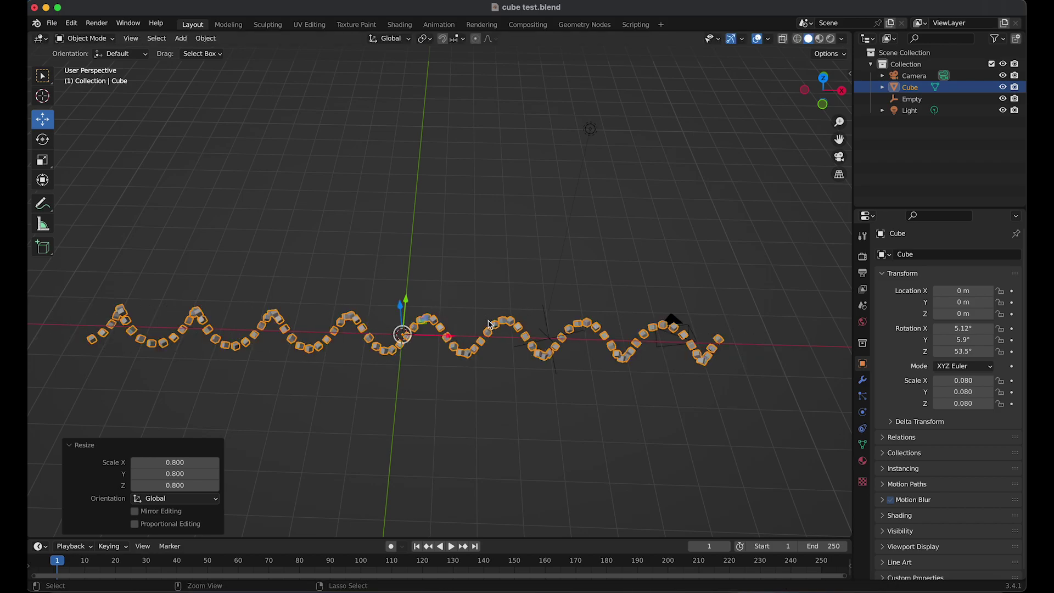
left_click(541, 290)
Set the camera's rotation to 90° X, 0° Y and 90° Z so it looks along the spiral.
middle_click_drag(606, 313, 485, 297, "shift")
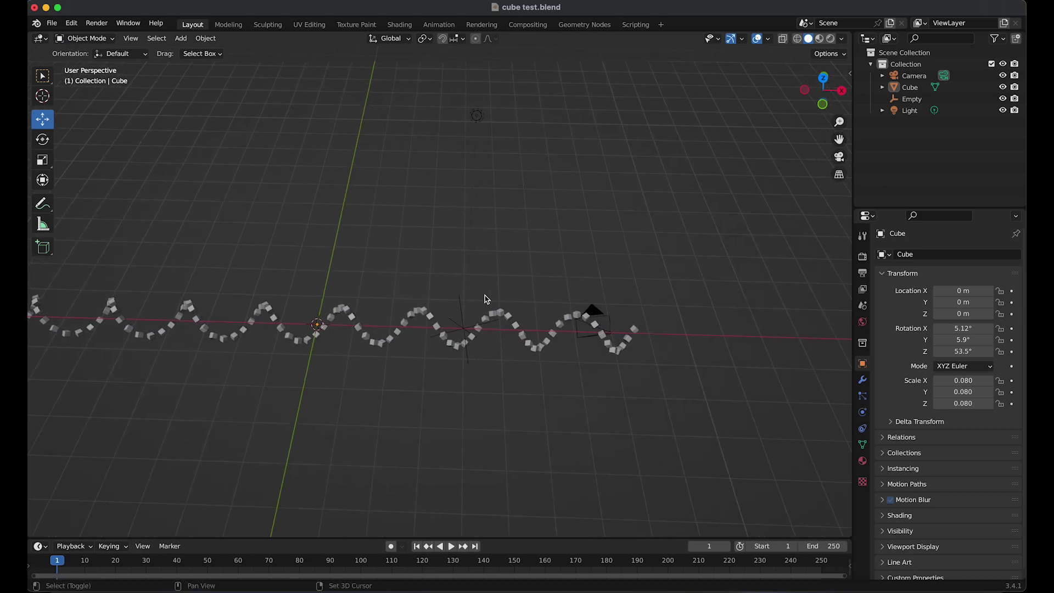
scroll(630, 343, "up", 1)
middle_click_drag(630, 343, 574, 351)
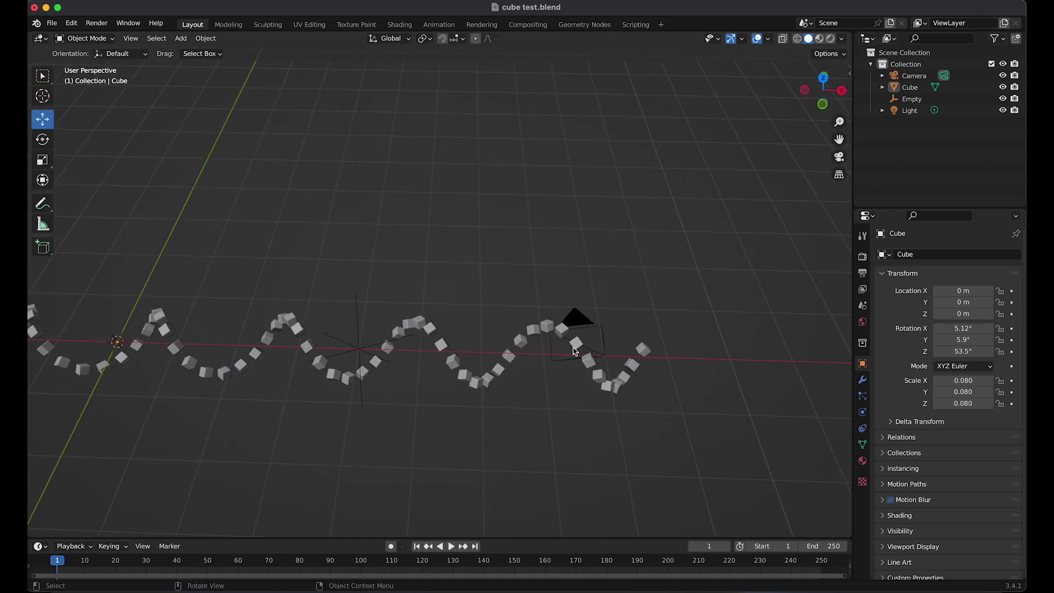
left_click(608, 358)
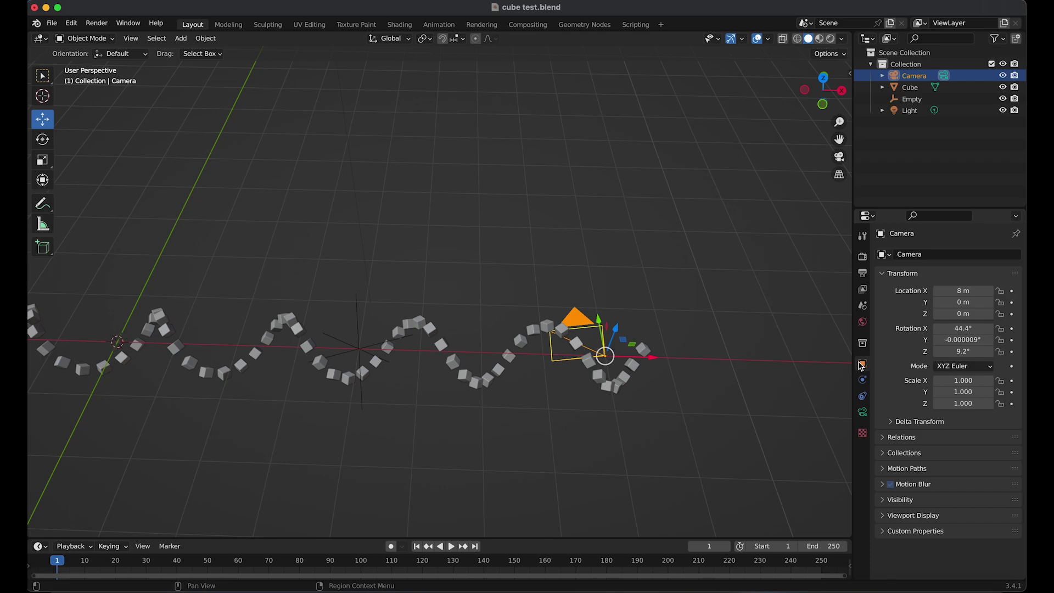
left_click(961, 329)
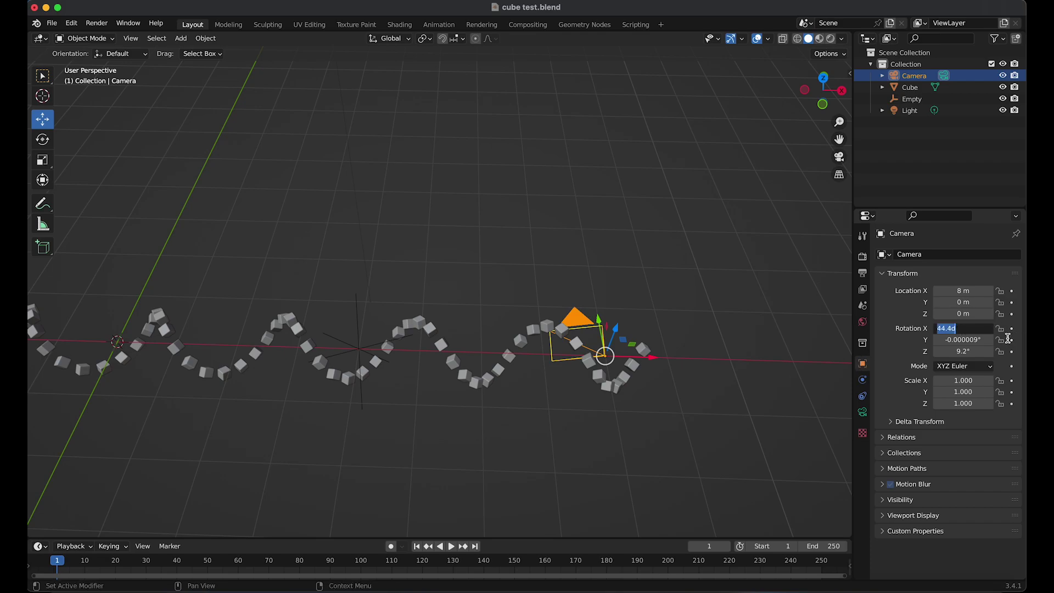
key("Return")
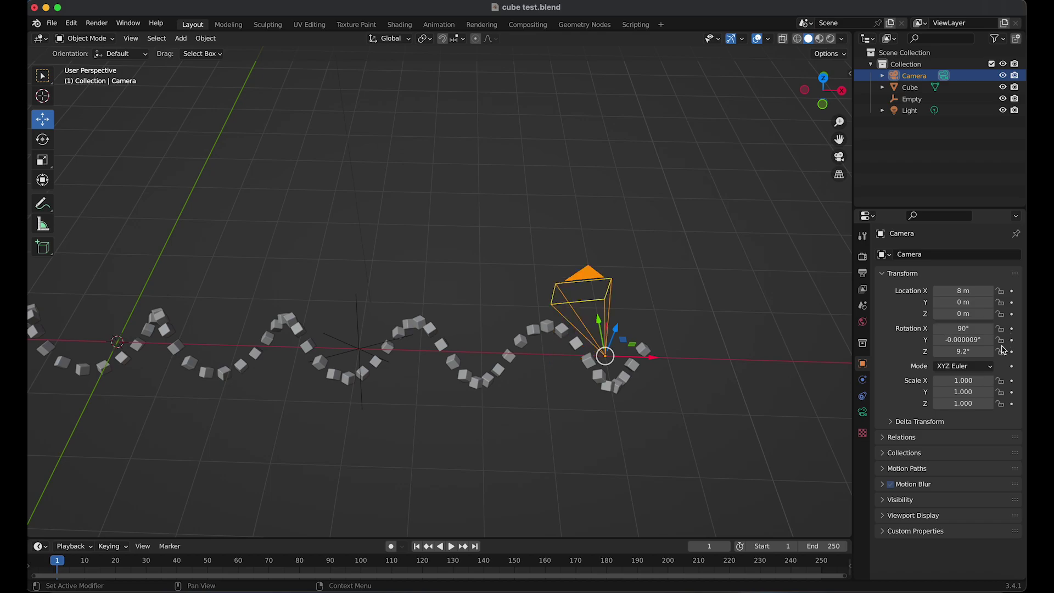
left_click(965, 341)
key("Return")
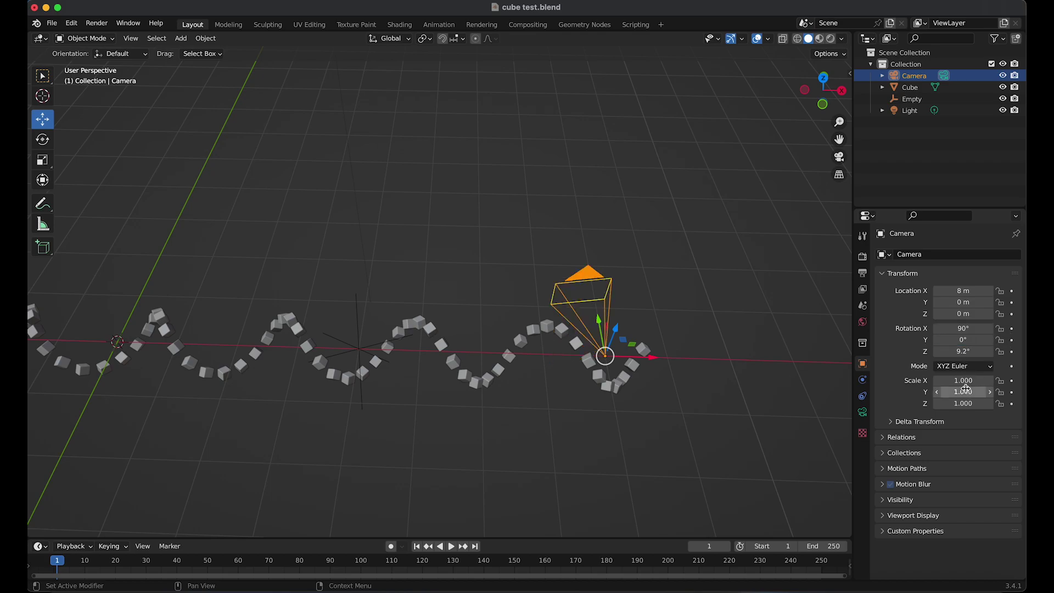
left_click(953, 352)
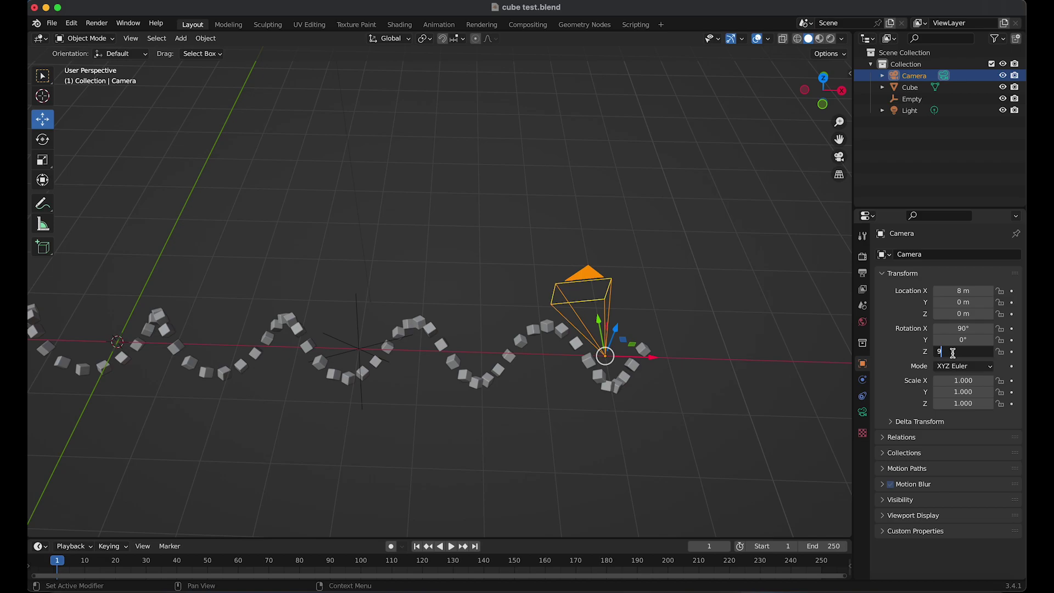
key("Return")
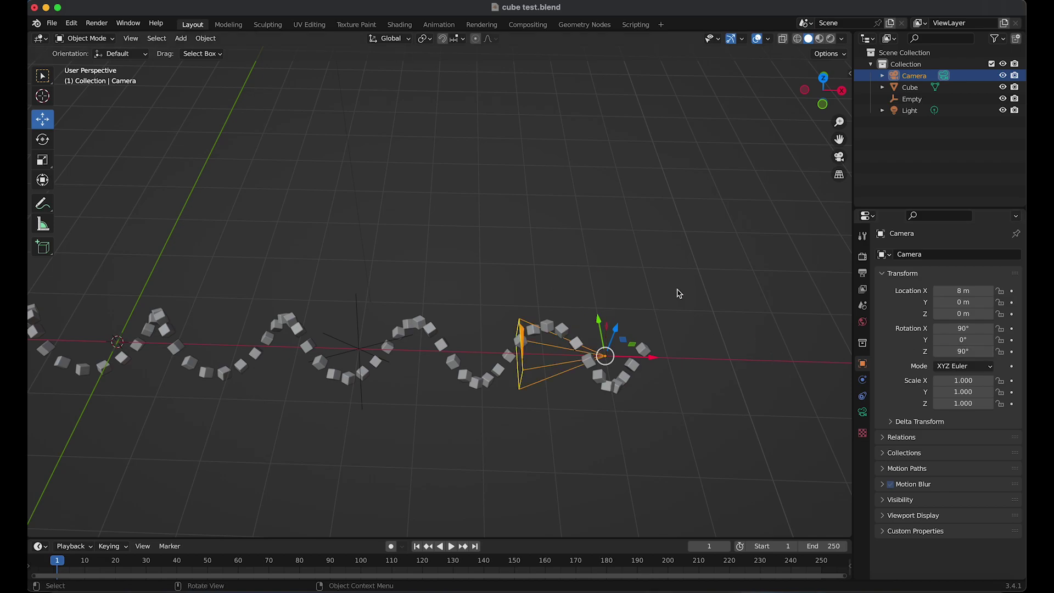
Look through the camera and increase its focal length to 86 mm.
key("grave")
left_click(615, 327)
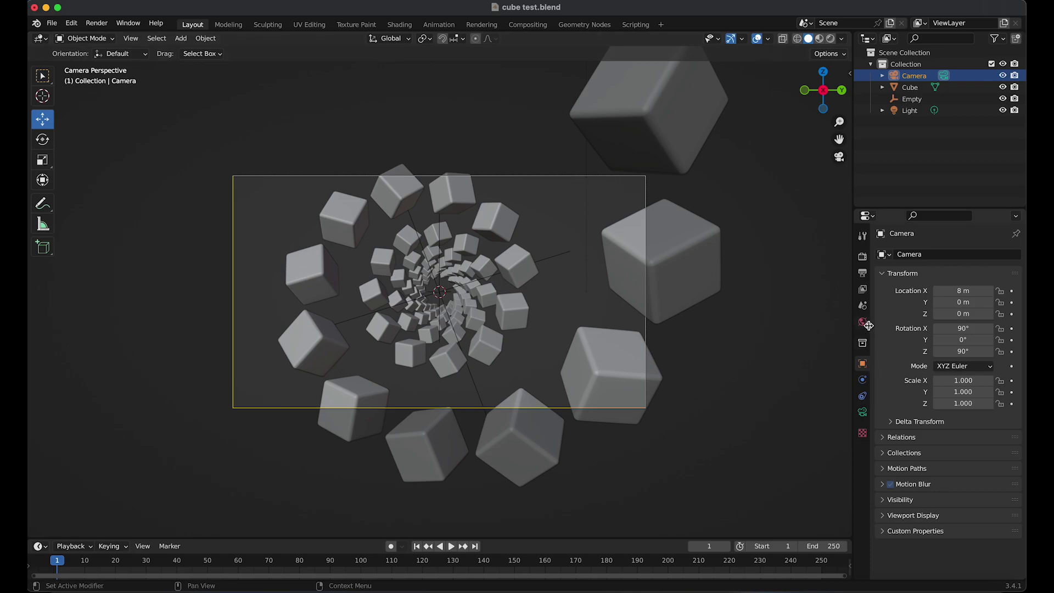
left_click(862, 412)
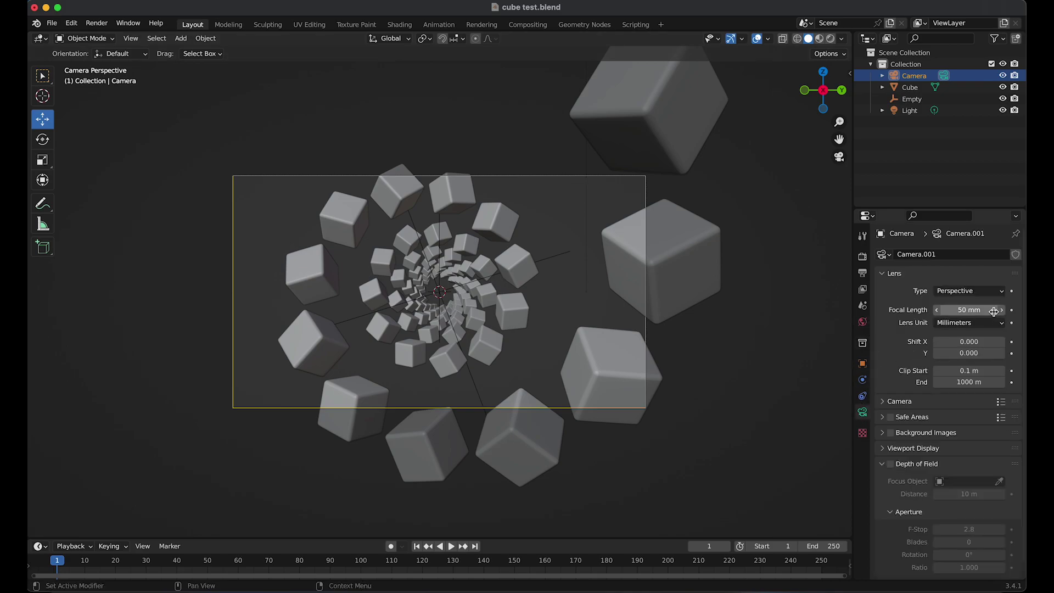
mouse_move(1002, 310)
left_mouse_down()
mouse_move(968, 311)
mouse_move(1004, 310)
left_mouse_up()
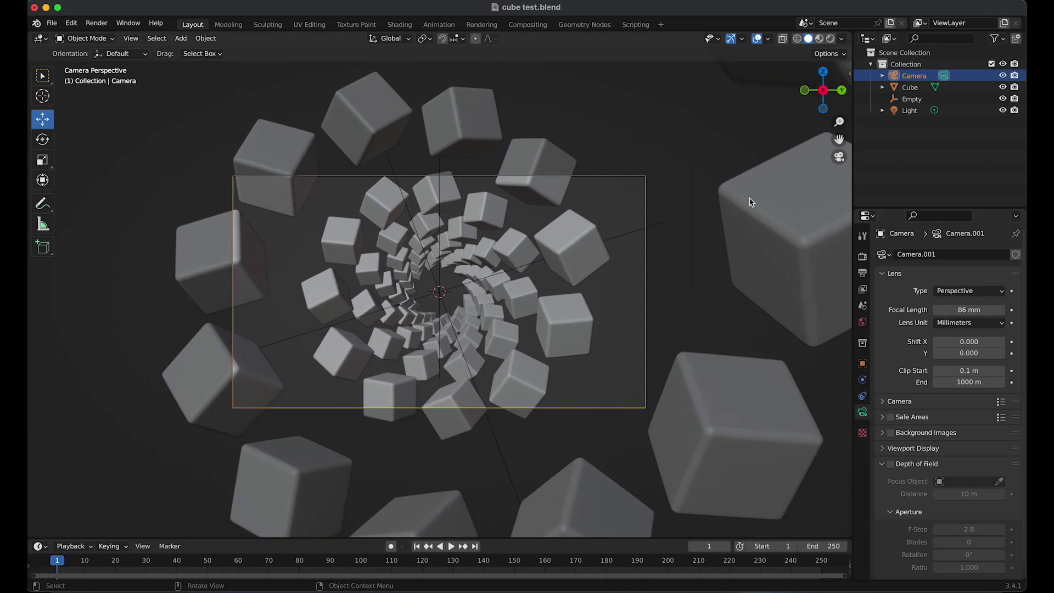
left_click(673, 158)
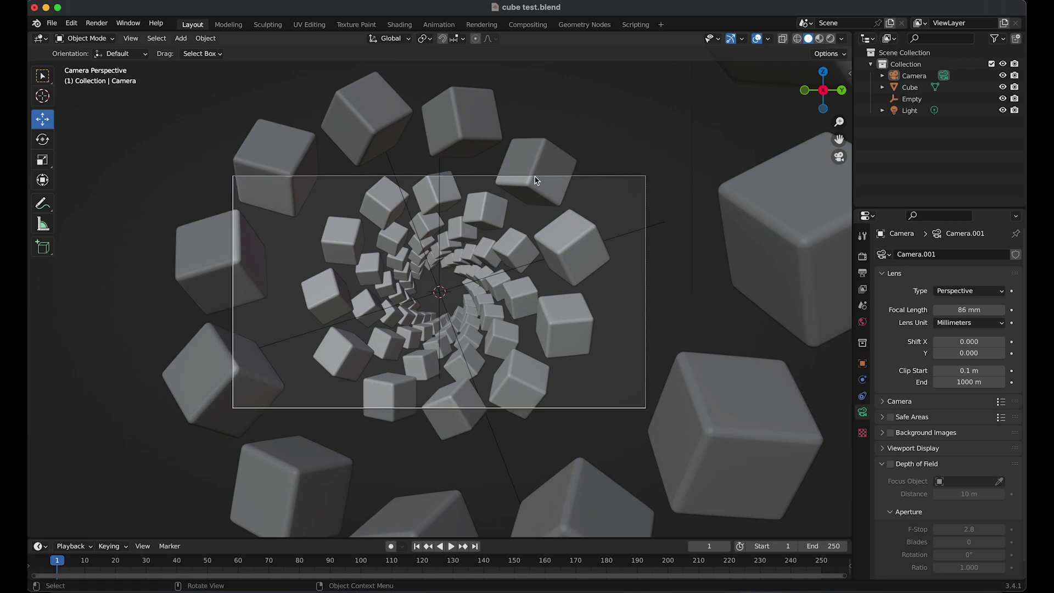
Move the cube spiral into a new collection named Collection 2.
middle_click_drag(550, 183, 593, 217)
scroll(508, 220, "down", 6)
mouse_move(507, 220)
middle_mouse_down()
mouse_move(445, 235)
mouse_move(541, 283)
mouse_move(530, 284)
middle_mouse_up()
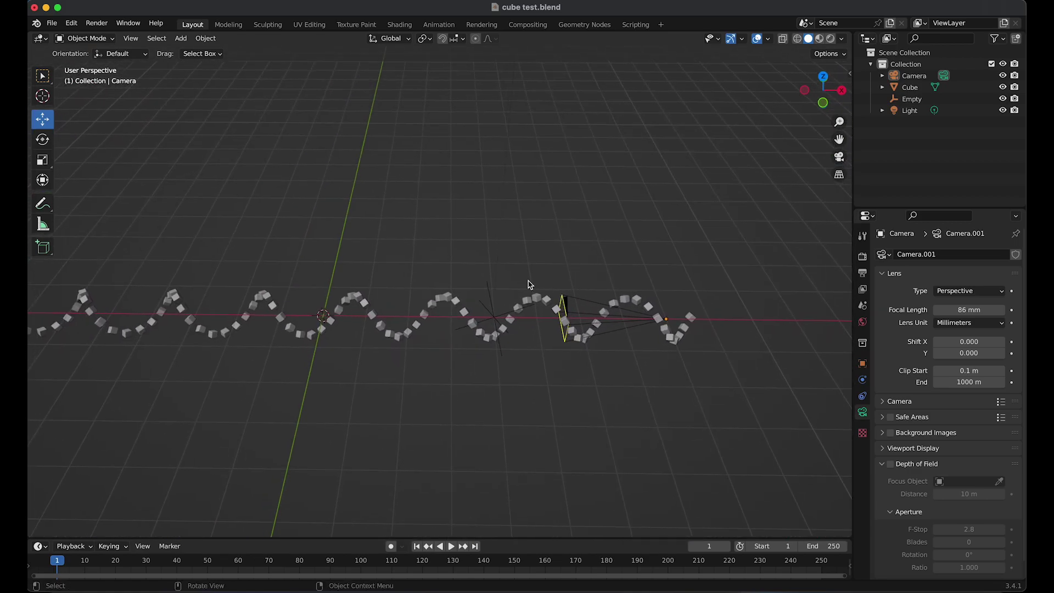
left_click(369, 306)
key("KP_Decimal")
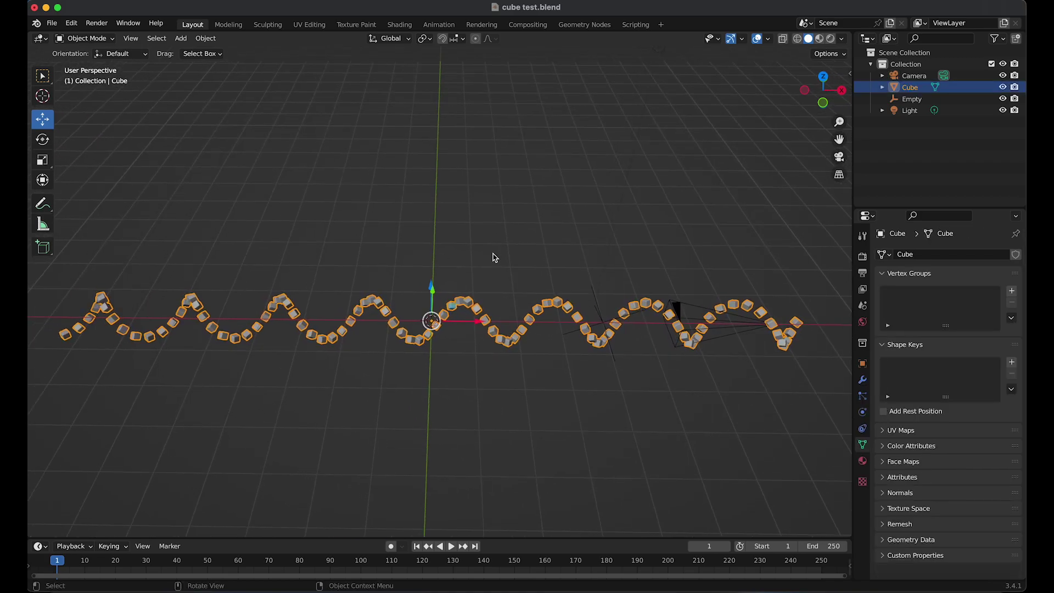
key("m")
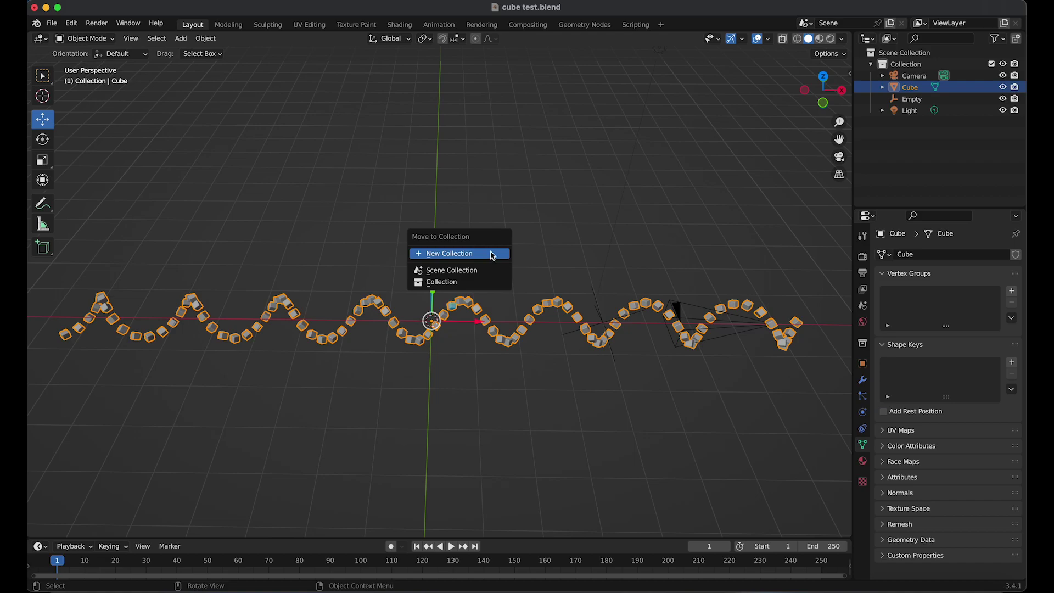
left_click(493, 255)
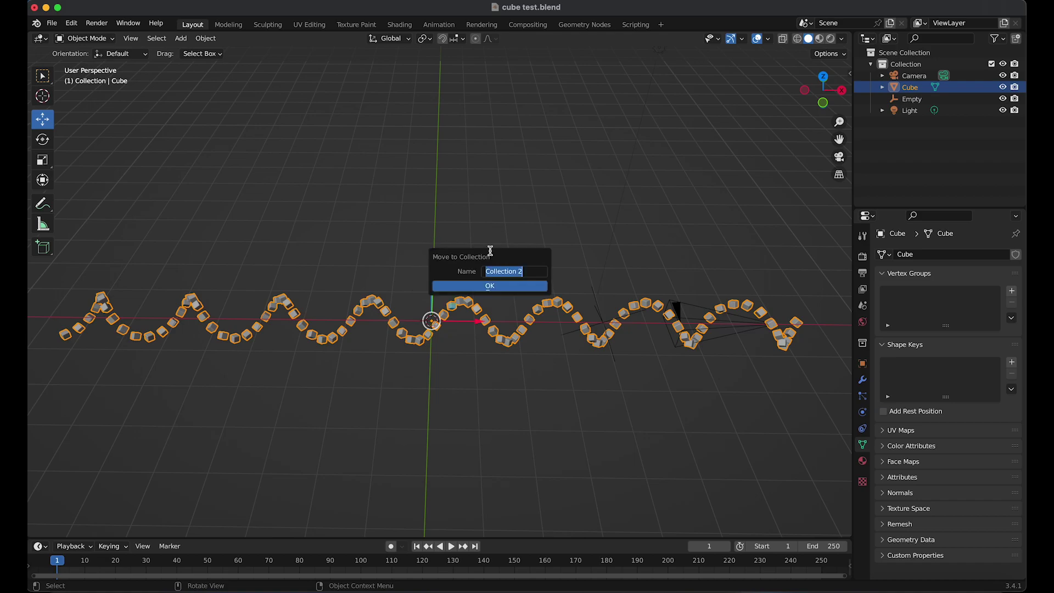
left_click(500, 290)
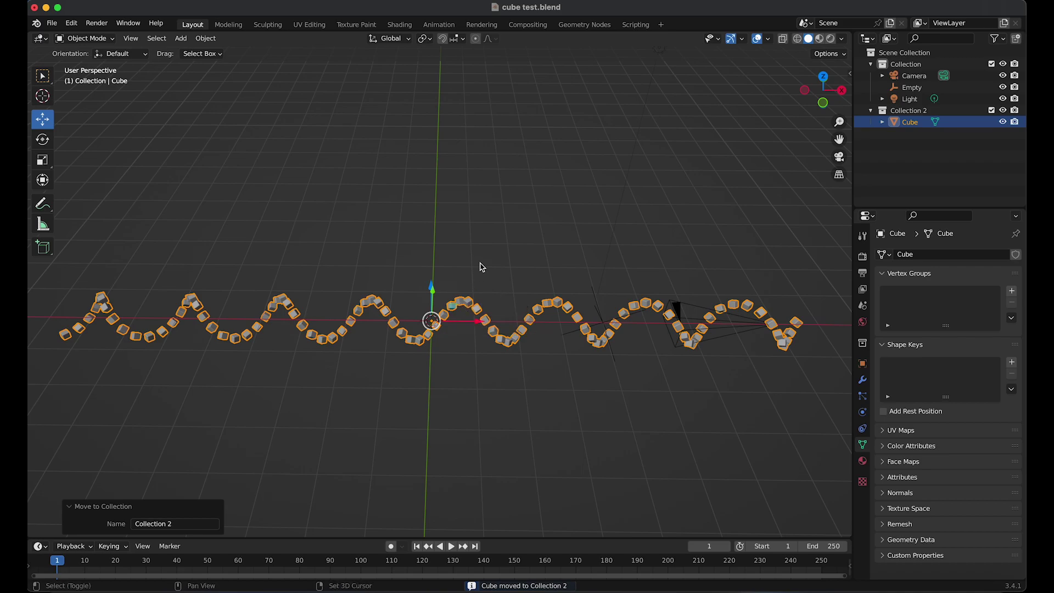
Add a collection instance of Collection 2 at the world origin.
key("shift+a")
mouse_move(477, 316)
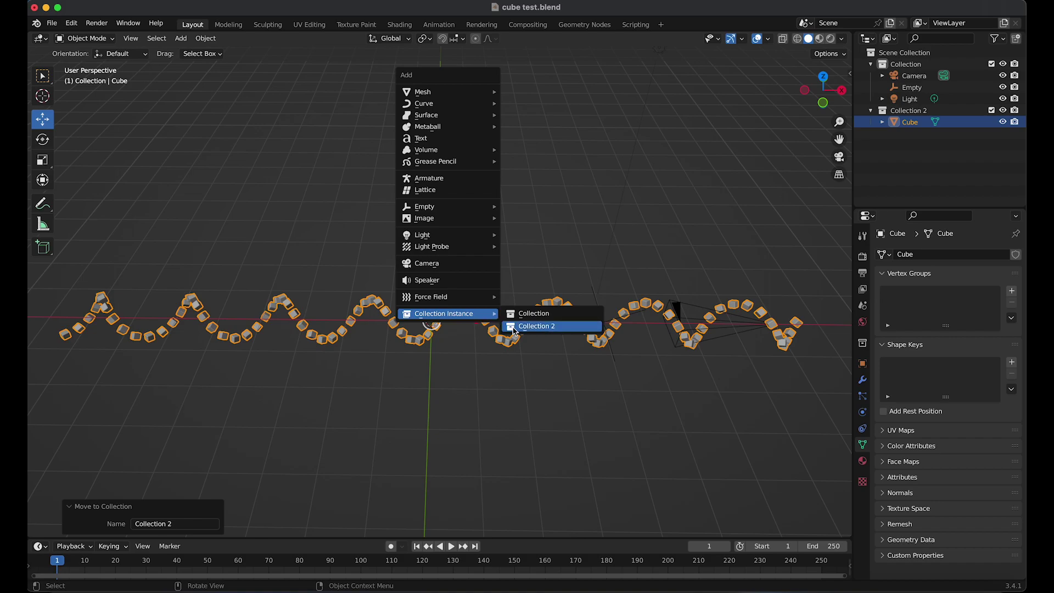
left_click(515, 332)
Move the collection instance 16 m plus another 1 m along negative X so it continues the far end of the original spiral.
middle_click_drag(461, 266, 630, 313)
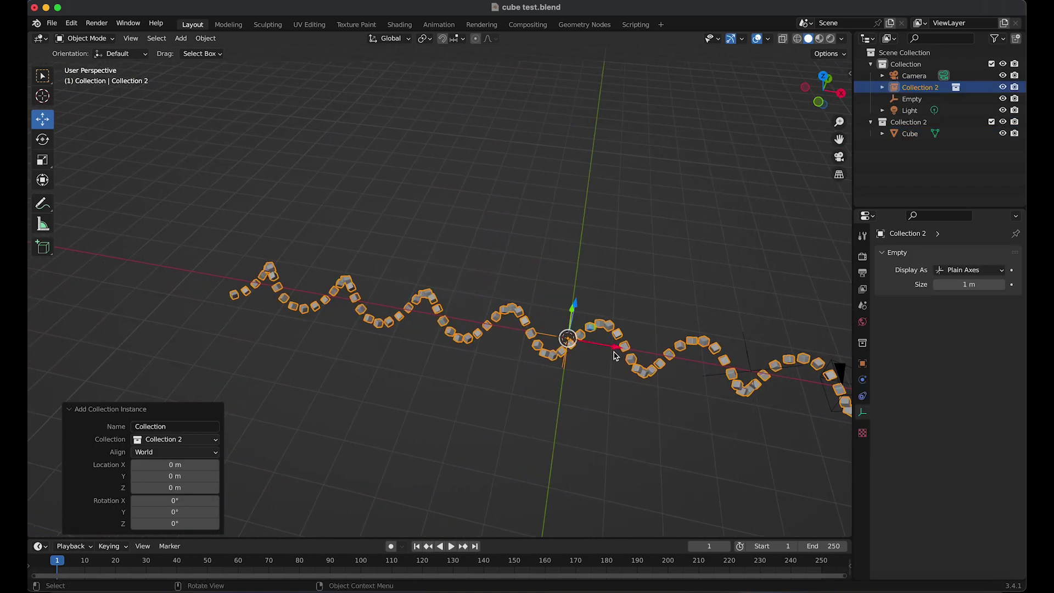
key("shift+d")
key("x")
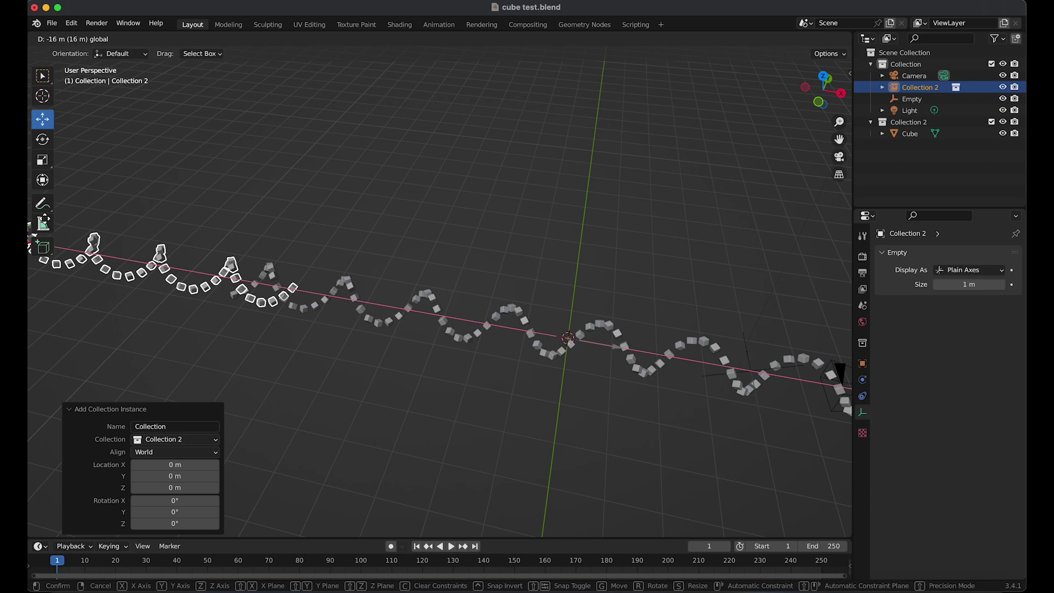
left_click(43, 221)
middle_click_drag(253, 255, 571, 310)
key("shift+d")
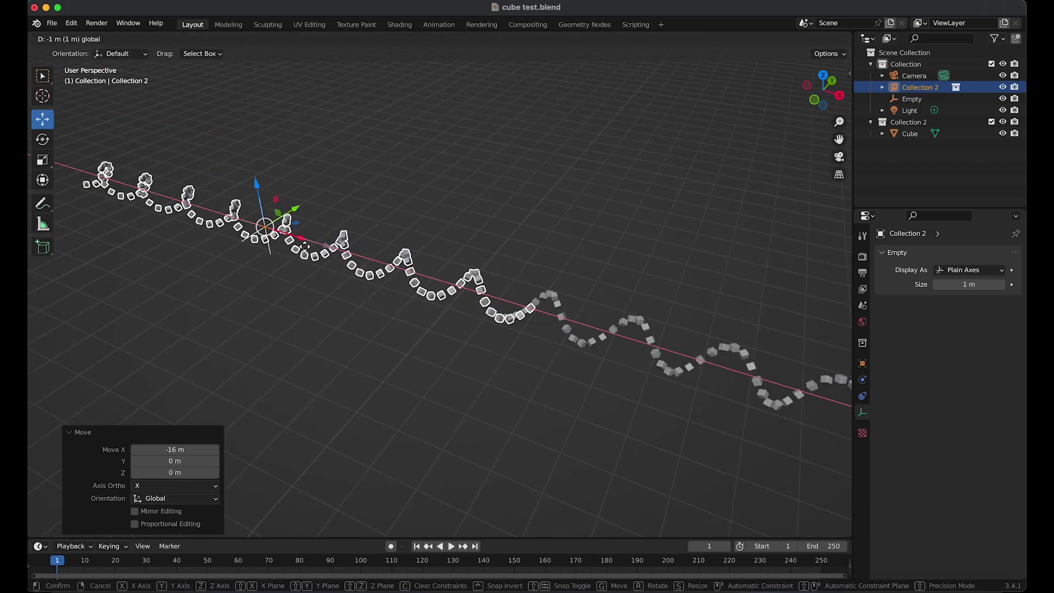
left_click_drag(305, 247, 305, 247)
left_click(612, 268)
middle_click_drag(611, 268, 681, 262, "shift")
left_click(401, 250)
scroll(417, 250, "down", 2)
middle_click_drag(472, 241, 454, 273, "shift")
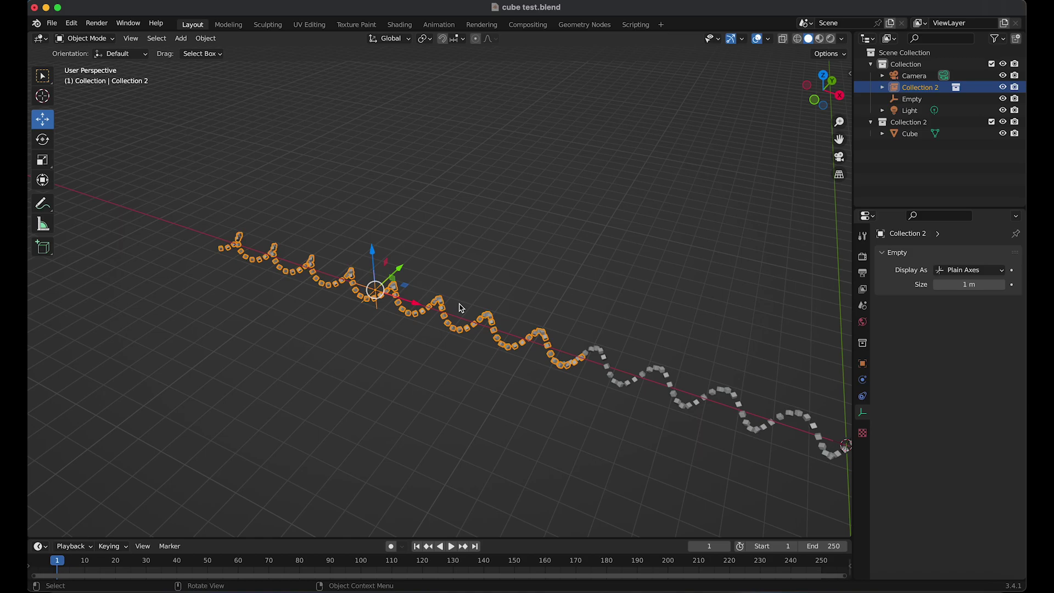
Duplicate the collection instance and move the copy -17 m along the X axis.
key("shift+d")
key("Escape")
key("ctrl")
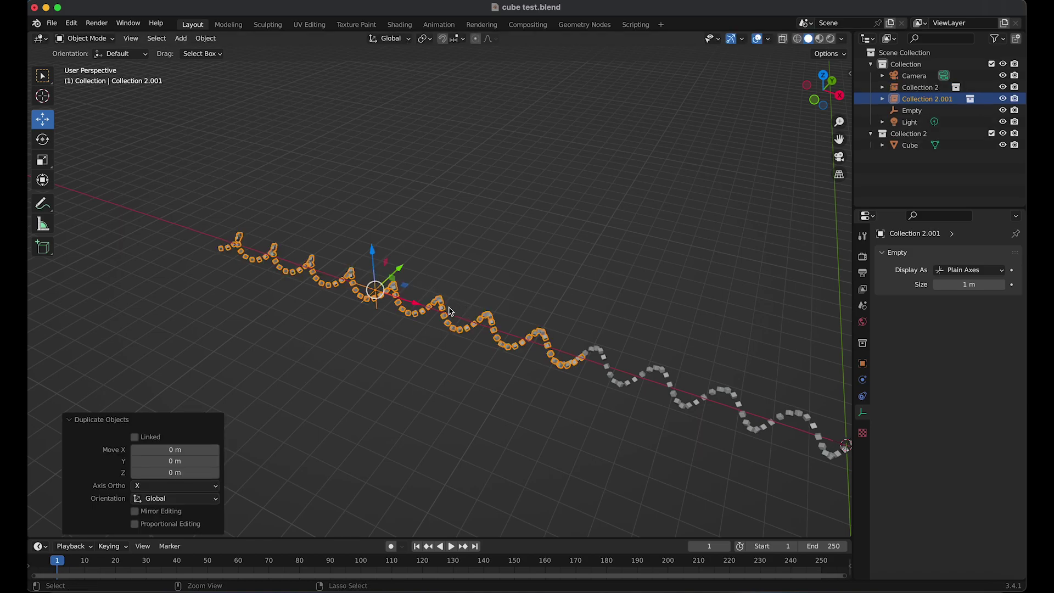
left_click_drag(418, 308, 132, 204, "ctrl")
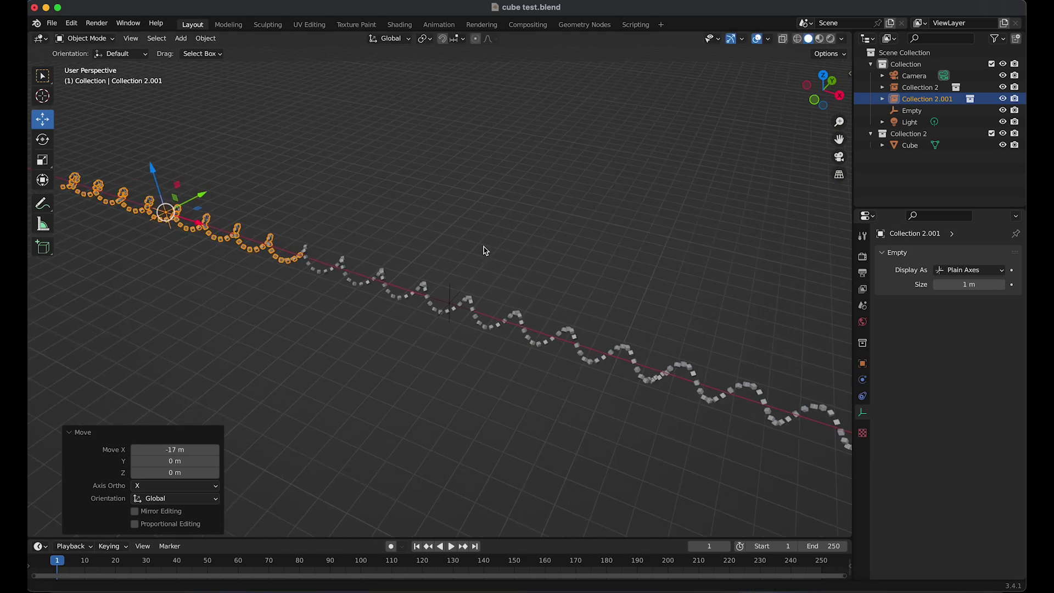
Duplicate the farthest spiral instance once more and shift this copy -17 m along X to lengthen the chain.
middle_click_drag(318, 205, 413, 222)
scroll(442, 231, "down", 2)
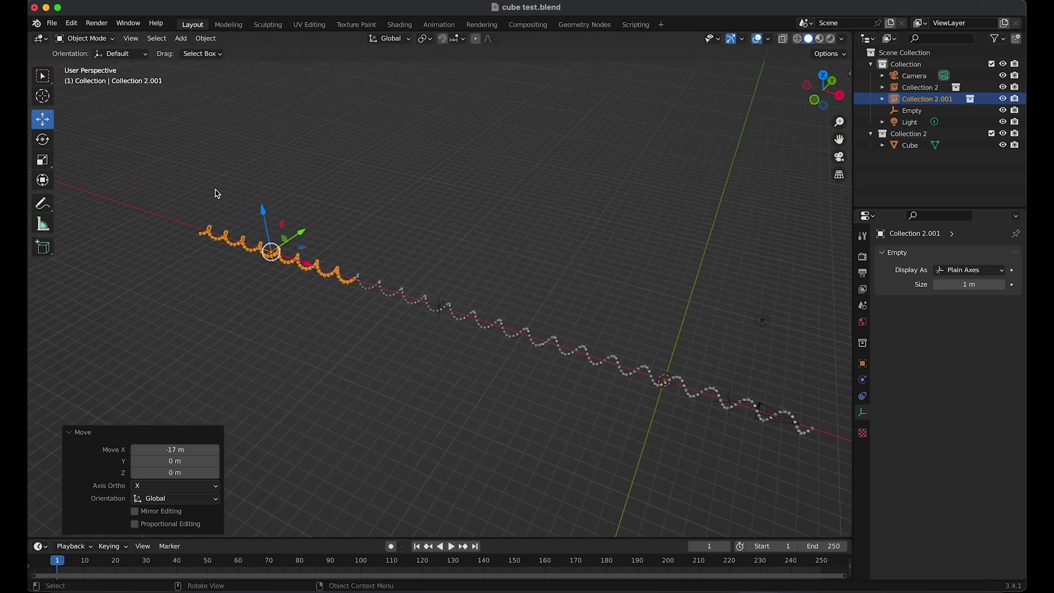
middle_click_drag(217, 193, 494, 278, "shift")
scroll(351, 256, "up", 4)
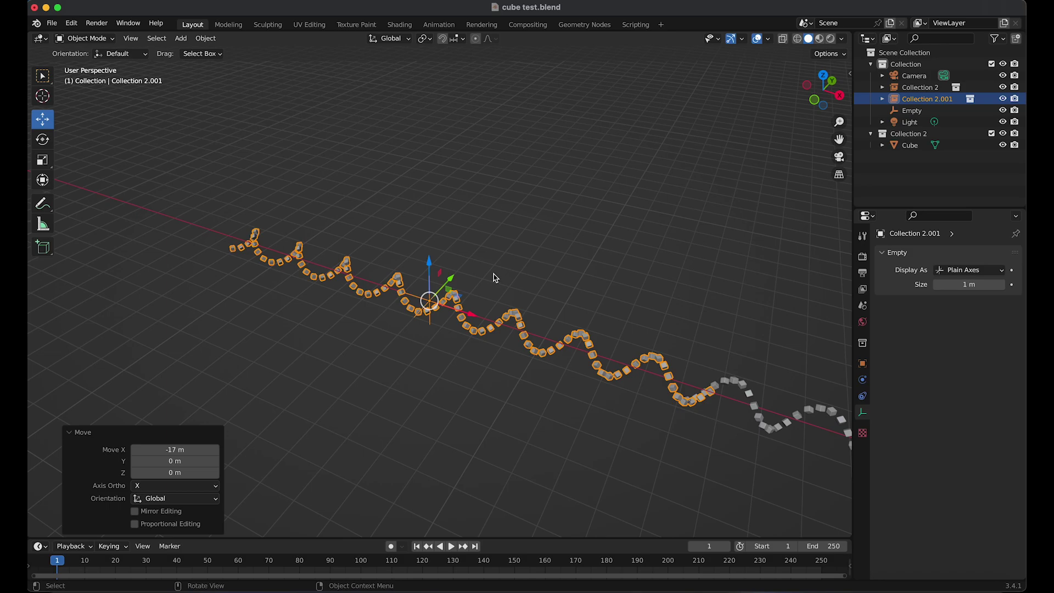
key("shift+d")
key("Escape")
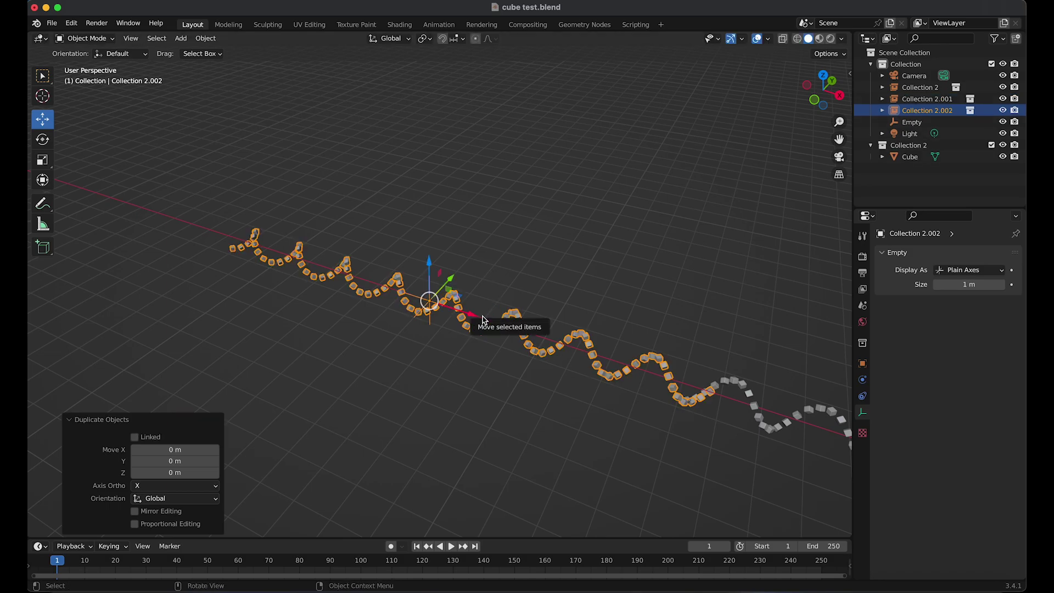
key("g")
key("x")
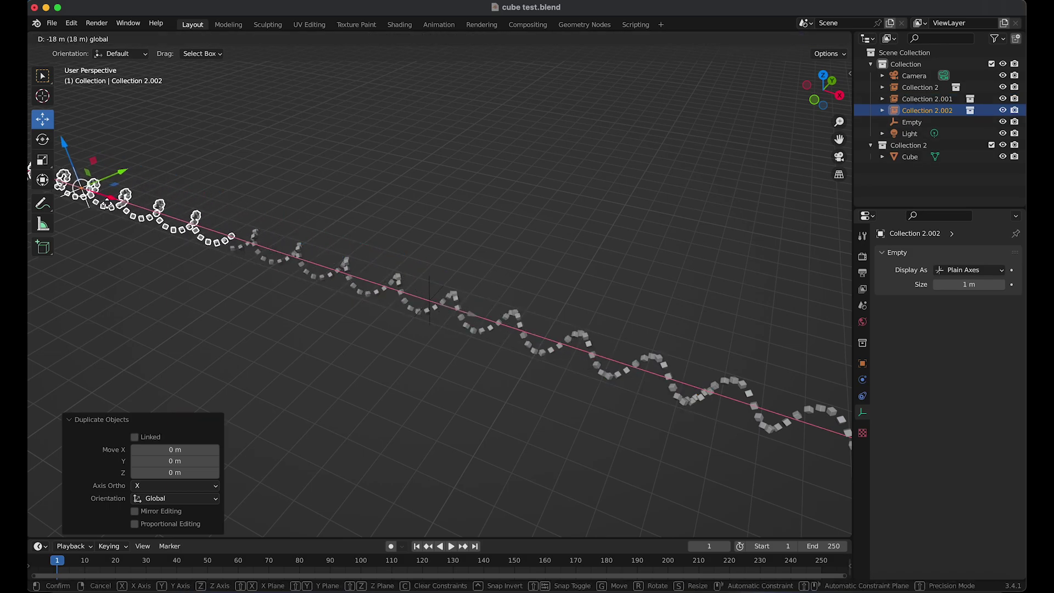
left_click_drag(112, 205, 126, 206, "ctrl")
Check the extended spiral through the camera in rendered shading, and return the viewport to solid shading.
middle_click_drag(528, 248, 475, 242, "shift")
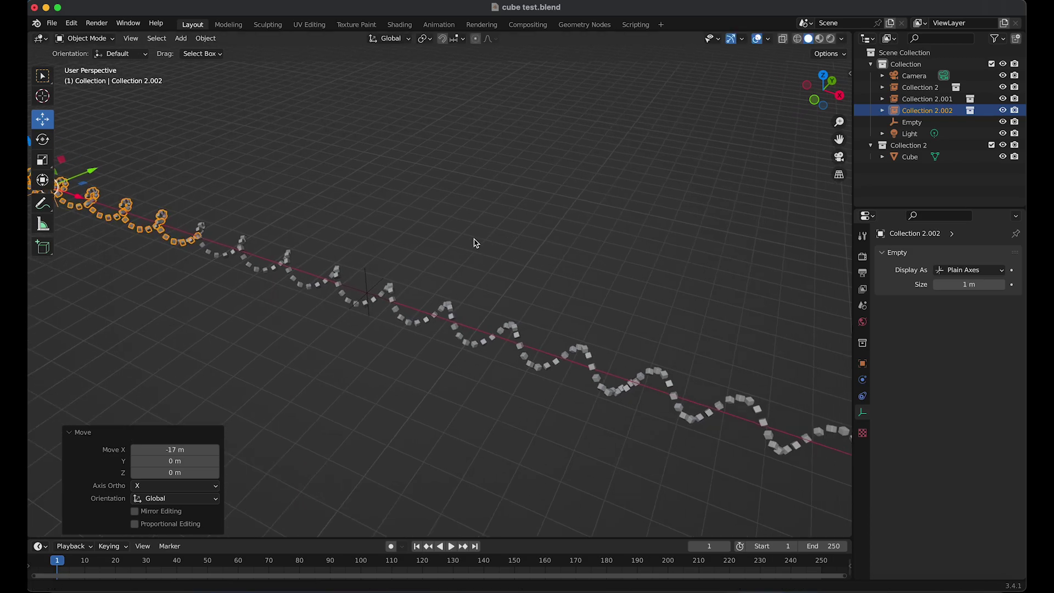
scroll(598, 254, "down", 3)
middle_click_drag(716, 286, 543, 228, "shift")
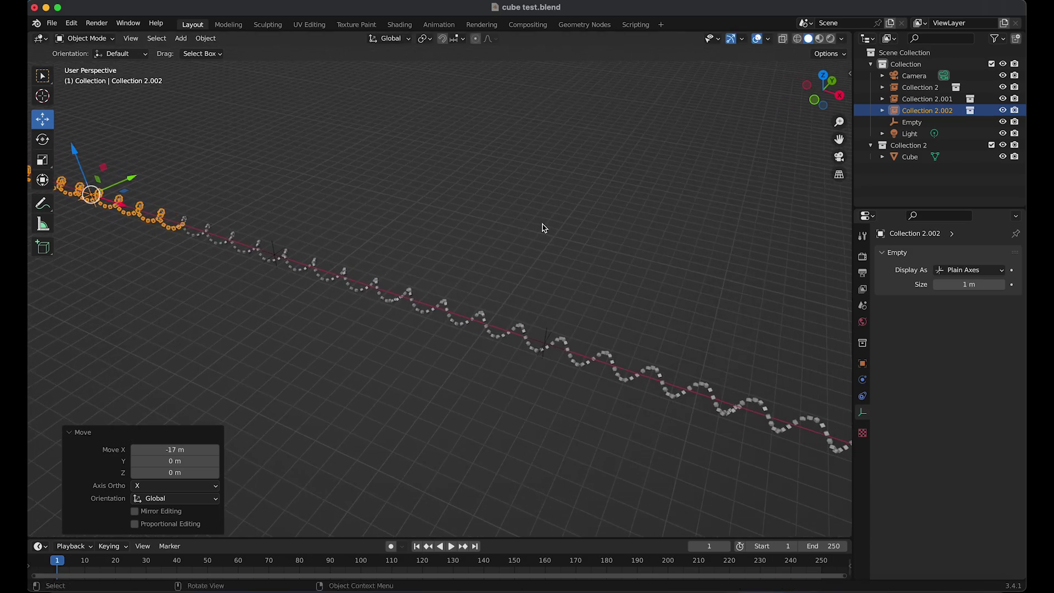
scroll(647, 245, "down", 4)
middle_click_drag(708, 321, 537, 274, "shift")
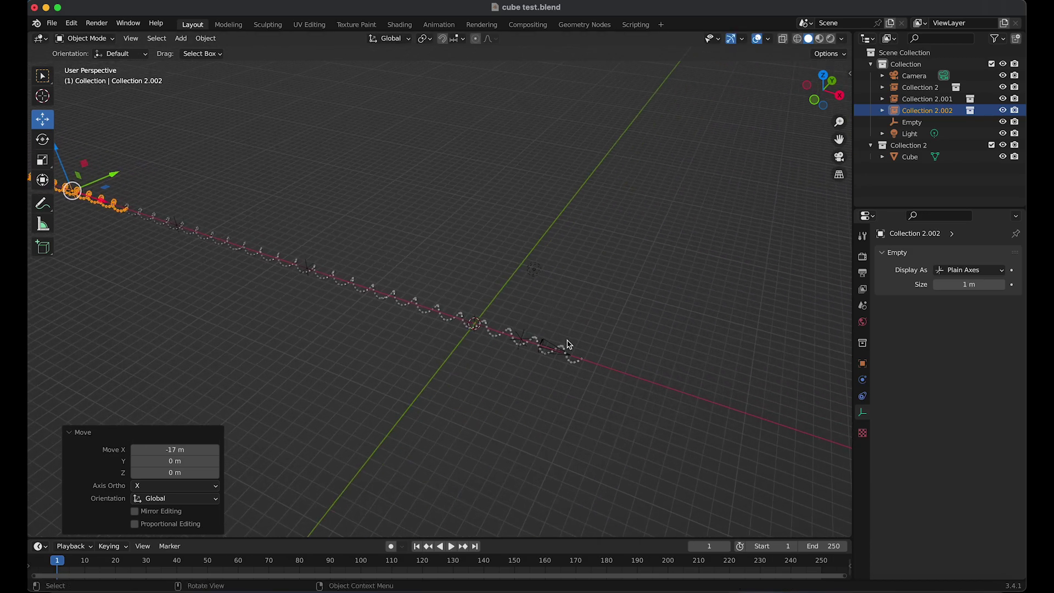
key("grave")
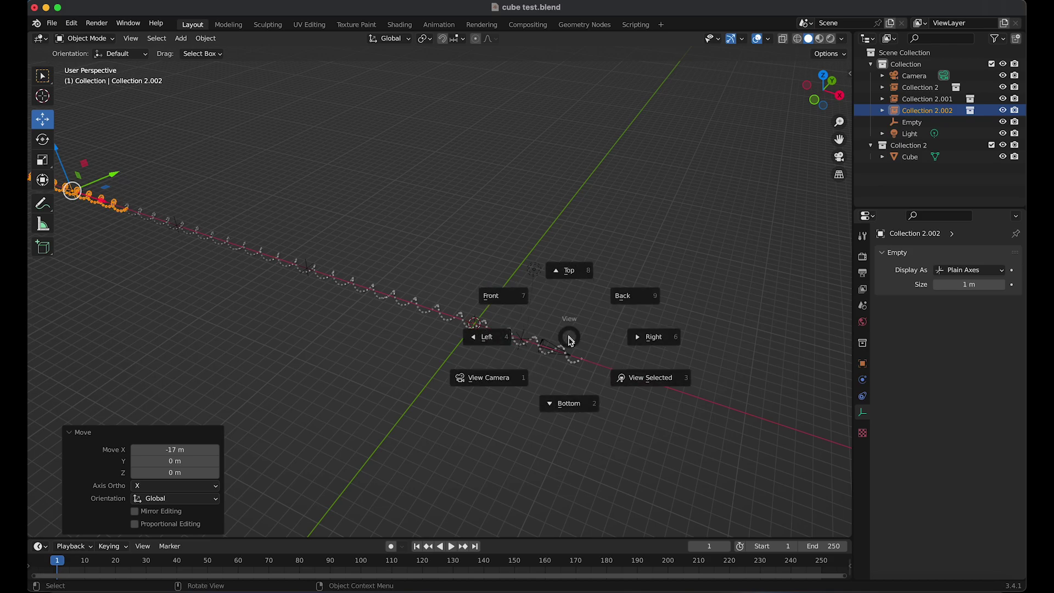
left_click(566, 343)
left_click(620, 290)
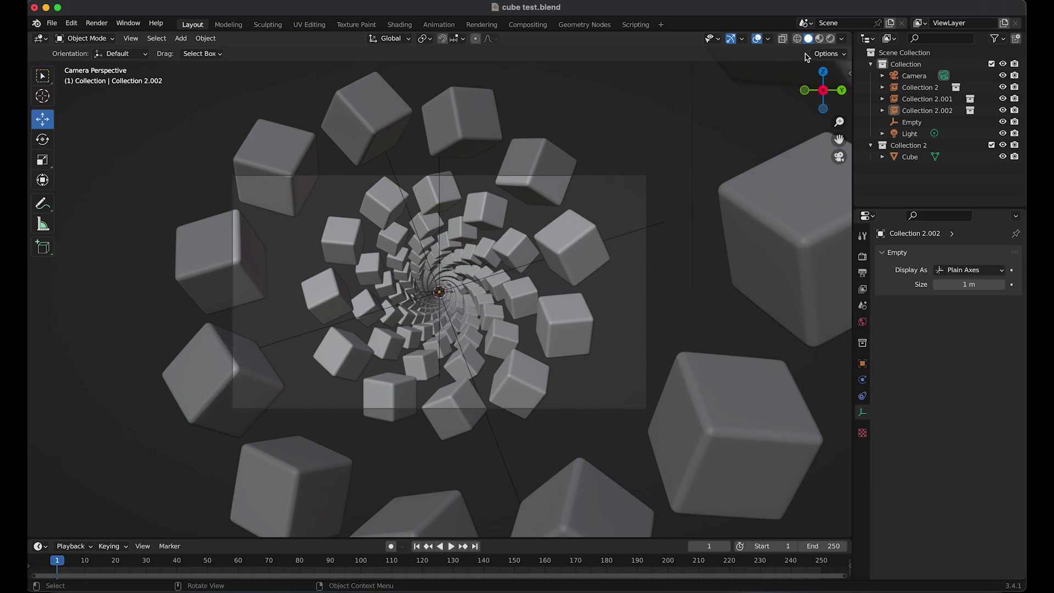
left_click(831, 39)
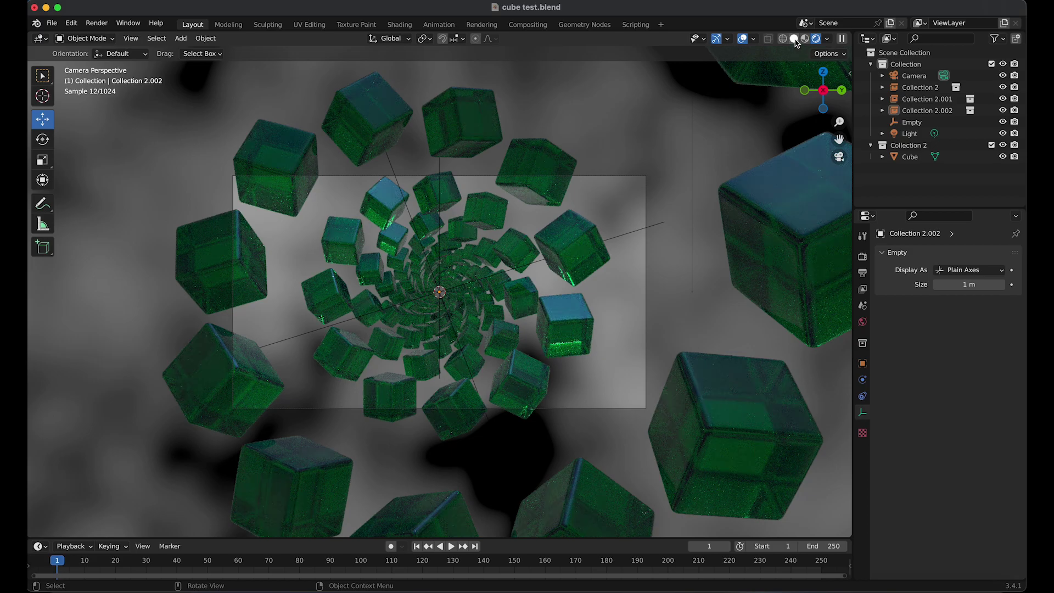
left_click(794, 39)
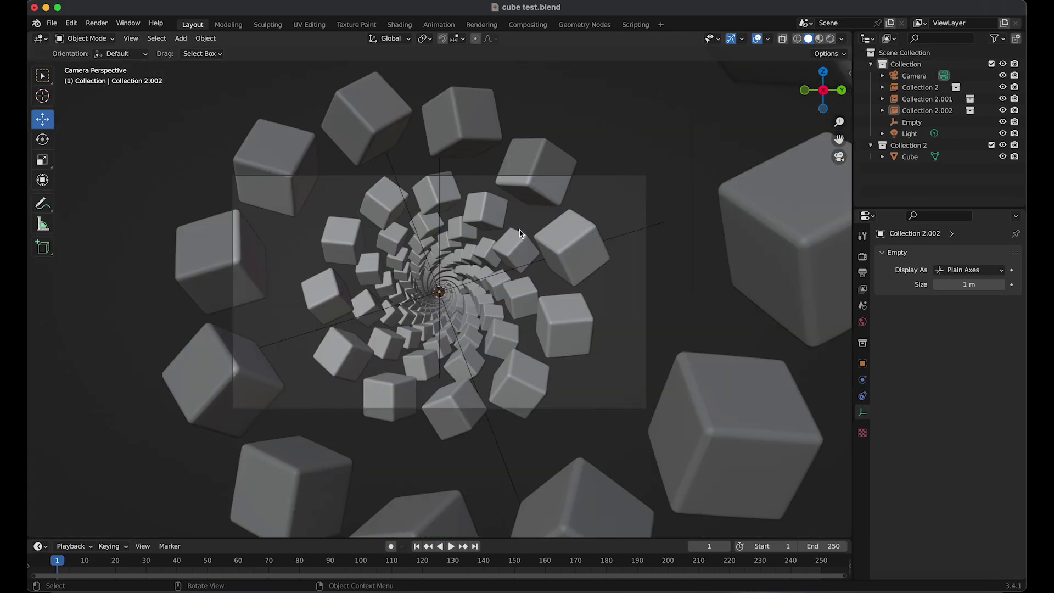
Select the camera, enlarge the timeline area and show the camera's object transform properties.
middle_click_drag(520, 233, 522, 264)
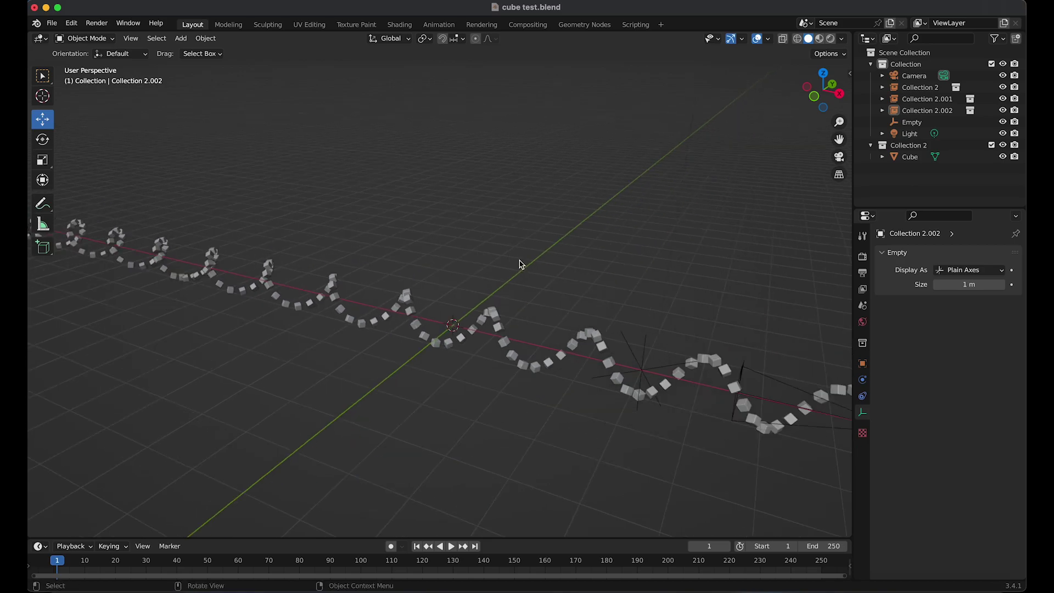
scroll(521, 264, "down", 2)
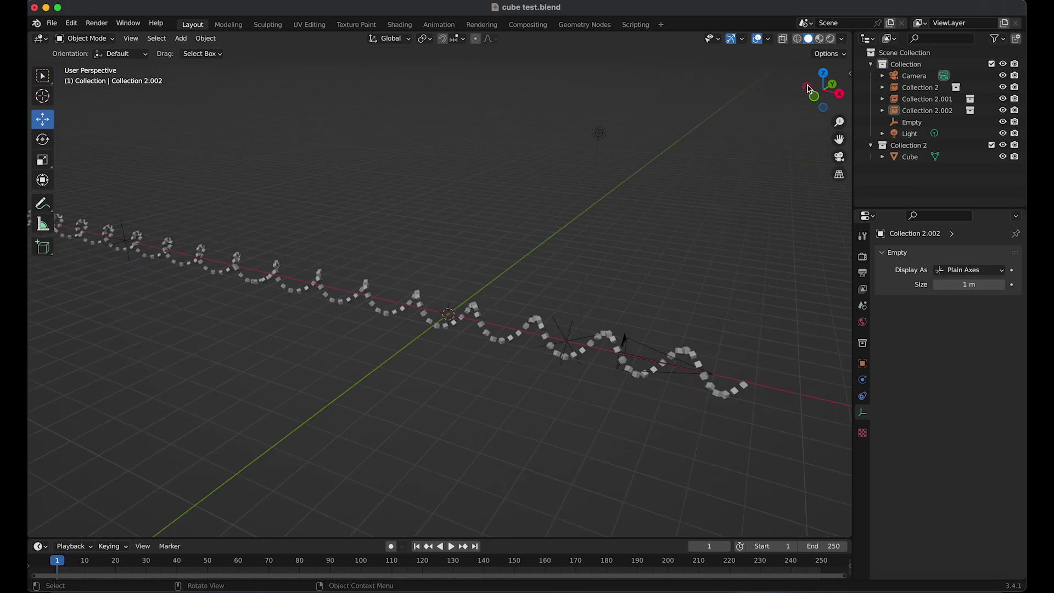
left_click(914, 75)
middle_click_drag(656, 282, 551, 342)
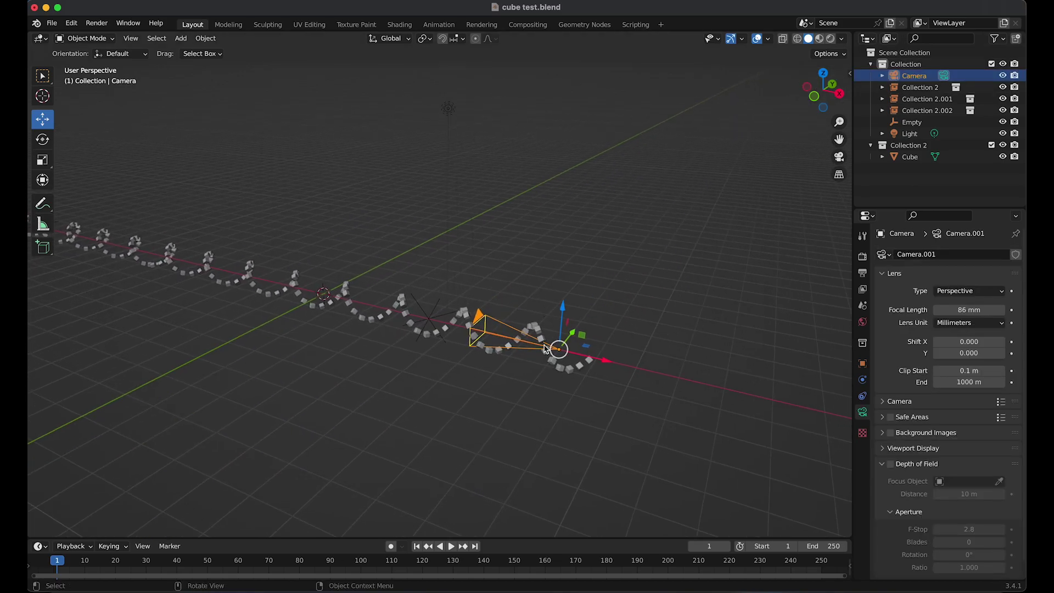
scroll(545, 345, "up", 6)
middle_click_drag(615, 358, 483, 291, "shift")
middle_click_drag(568, 314, 498, 292, "shift")
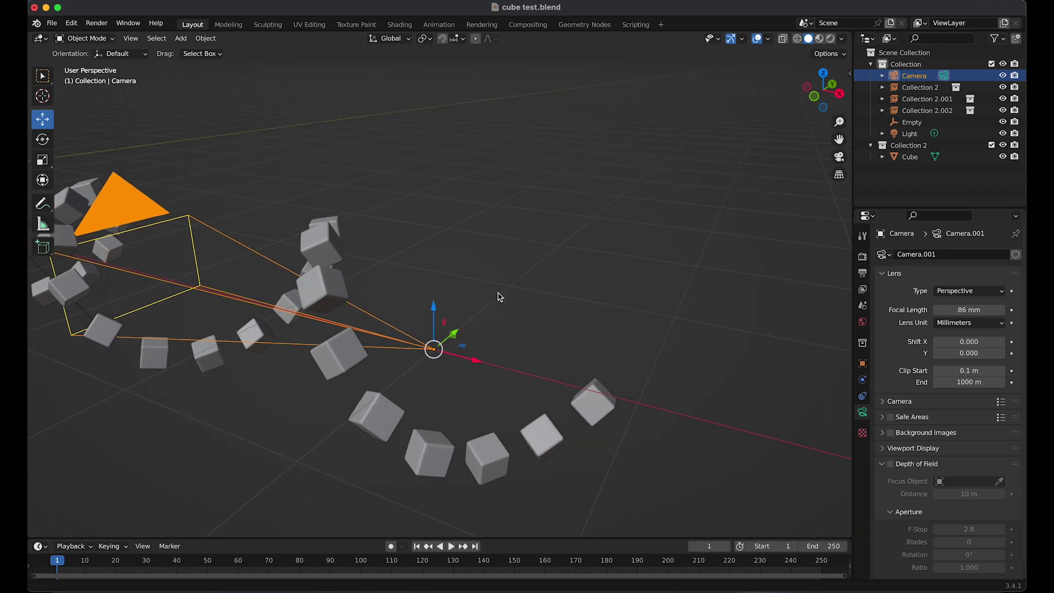
left_click_drag(275, 539, 277, 350)
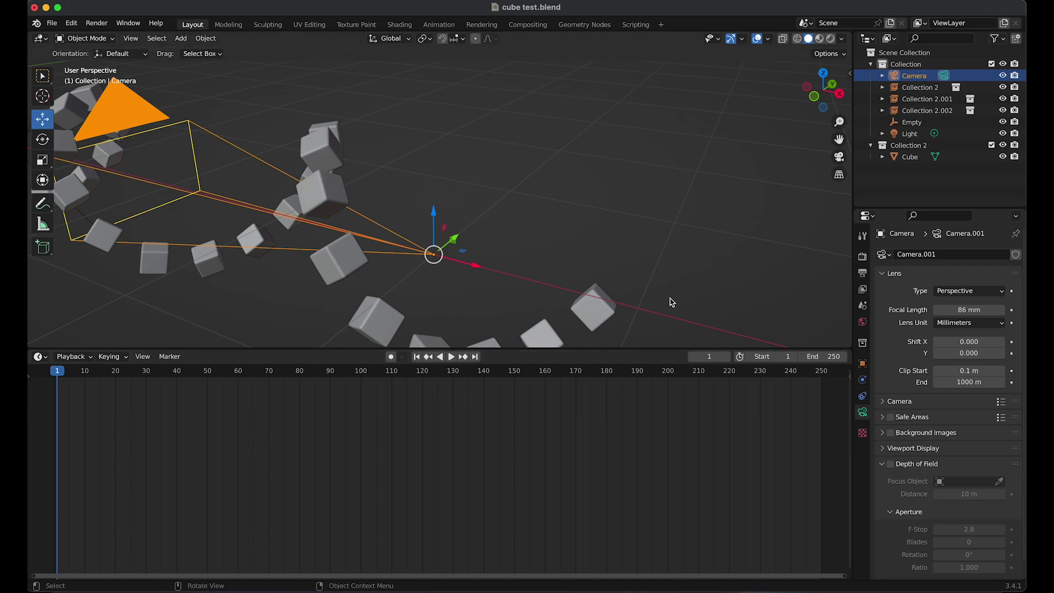
left_click(863, 363)
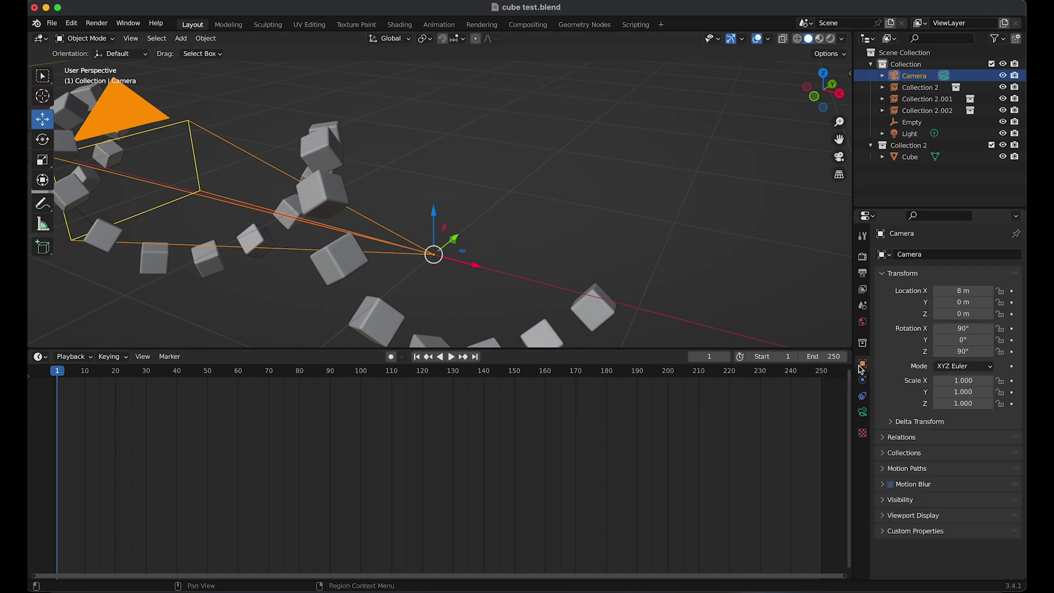
Set the animation's end frame to 120 and keyframe the camera's X location of 8 m at frame 1.
double_click(832, 355)
key("BackSpace")
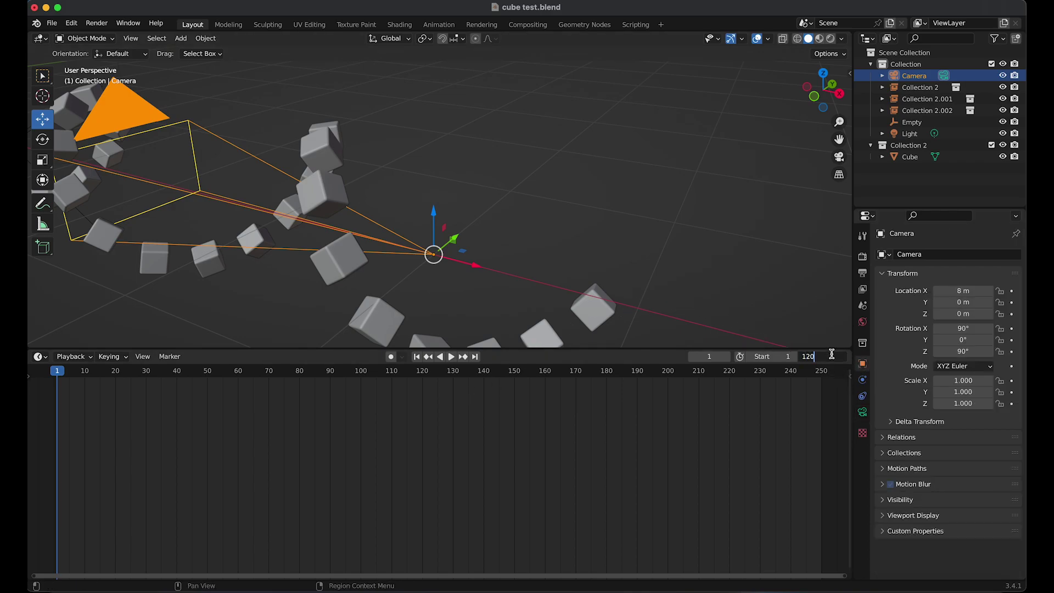
type("120")
key("Return")
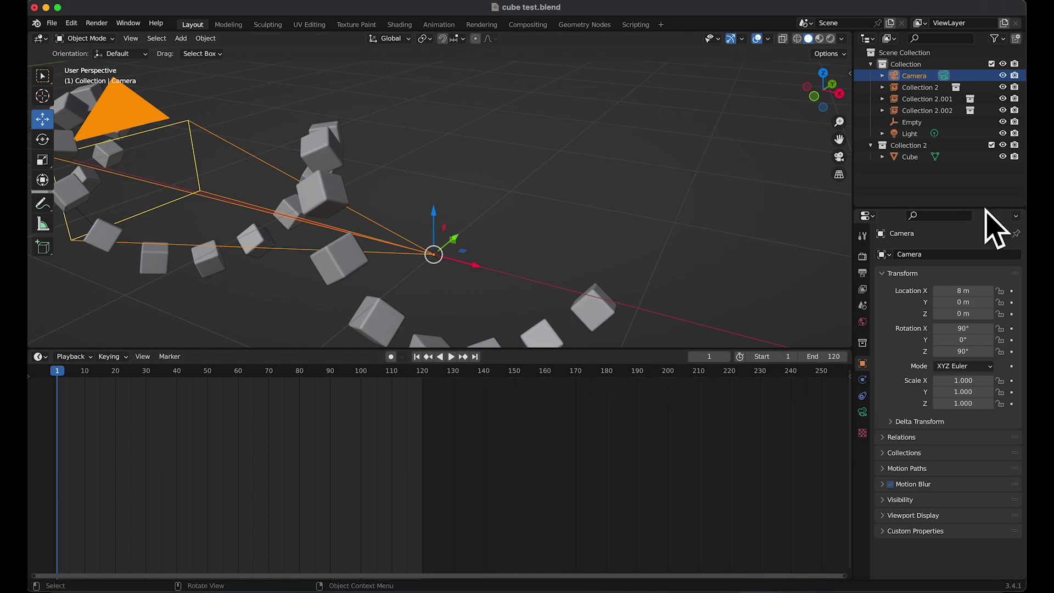
left_click(1012, 292)
At frame 121, set the camera's X location to -8 m and keyframe it.
left_click_drag(421, 377, 428, 376)
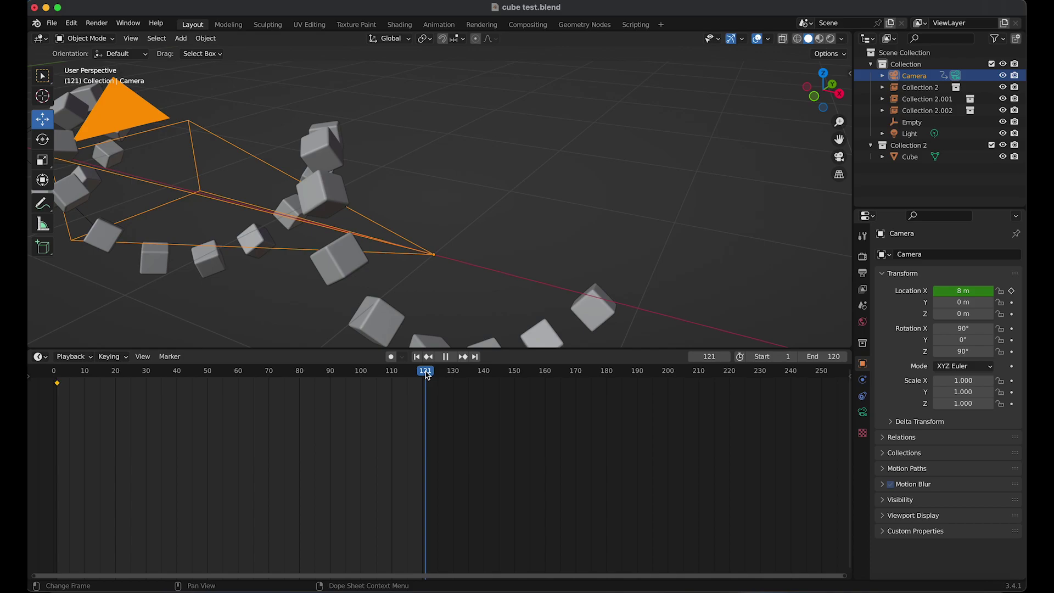
left_click(944, 294)
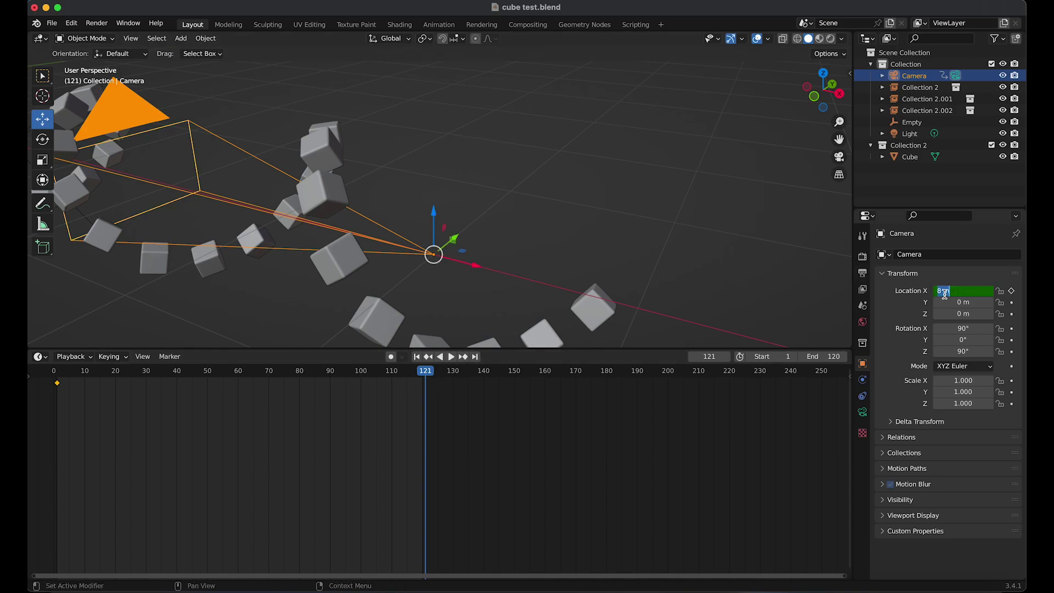
left_click(938, 294)
key("Return")
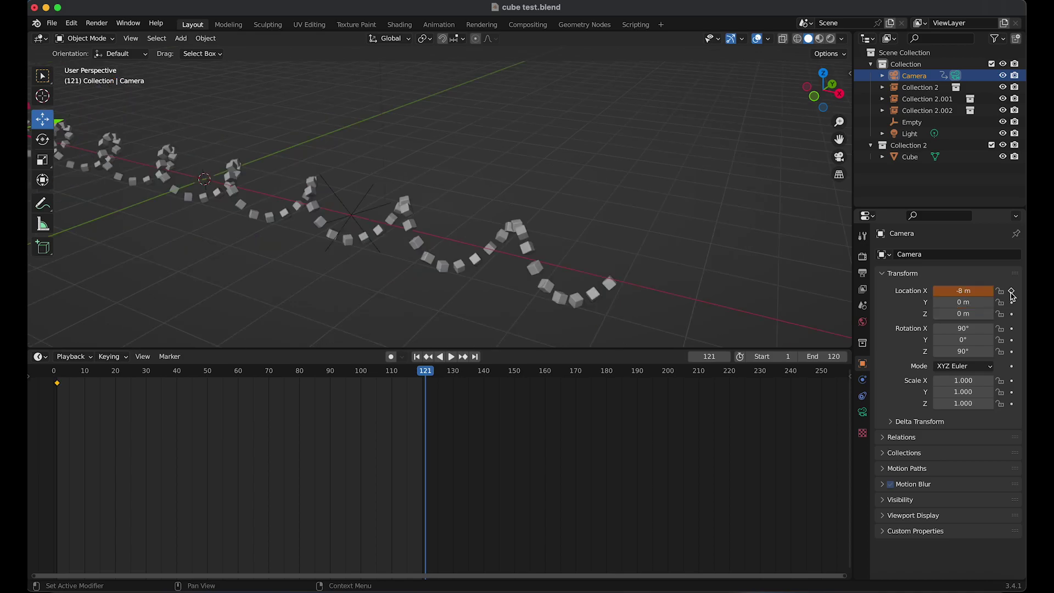
left_click(1011, 291)
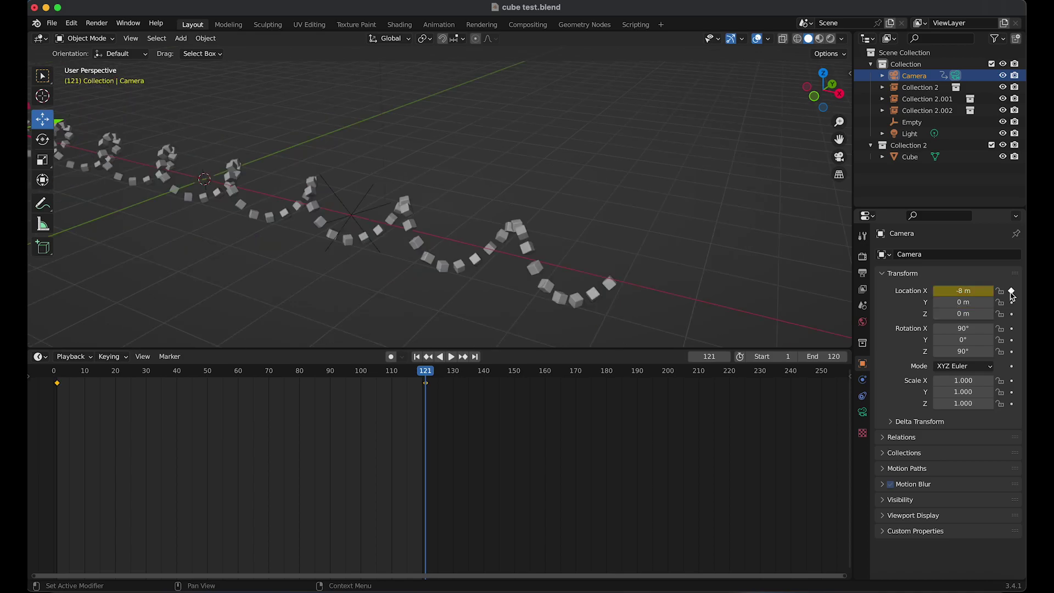
Look through the camera and compare the cube alignment at frames 1 and 121.
mouse_move(335, 236)
middle_mouse_down("shift")
mouse_move(435, 245)
mouse_move(355, 235)
mouse_move(378, 236)
middle_mouse_up("shift")
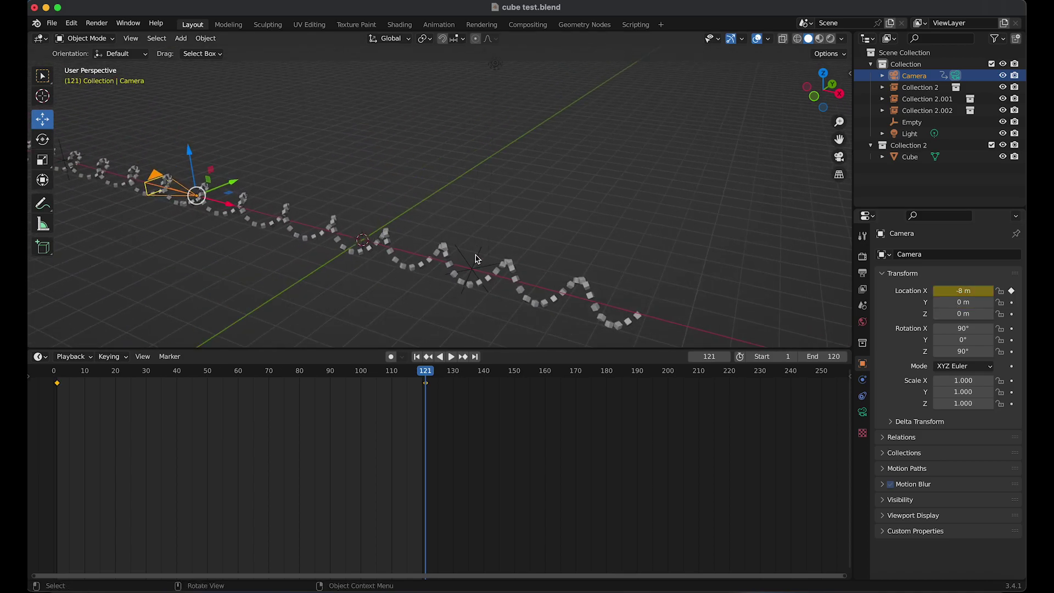
key("grave")
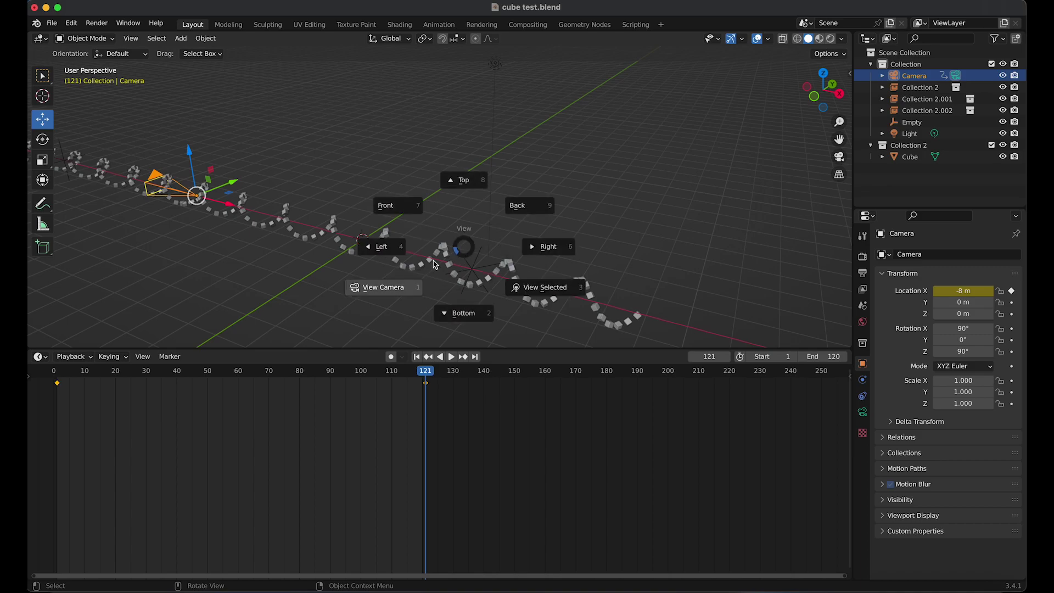
left_click(412, 280)
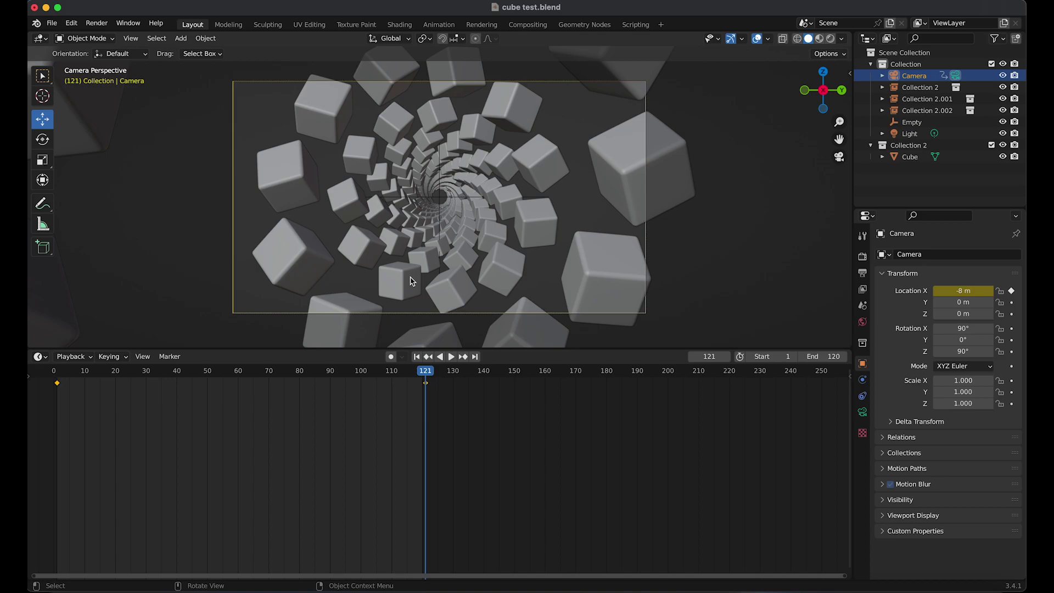
left_click(59, 372)
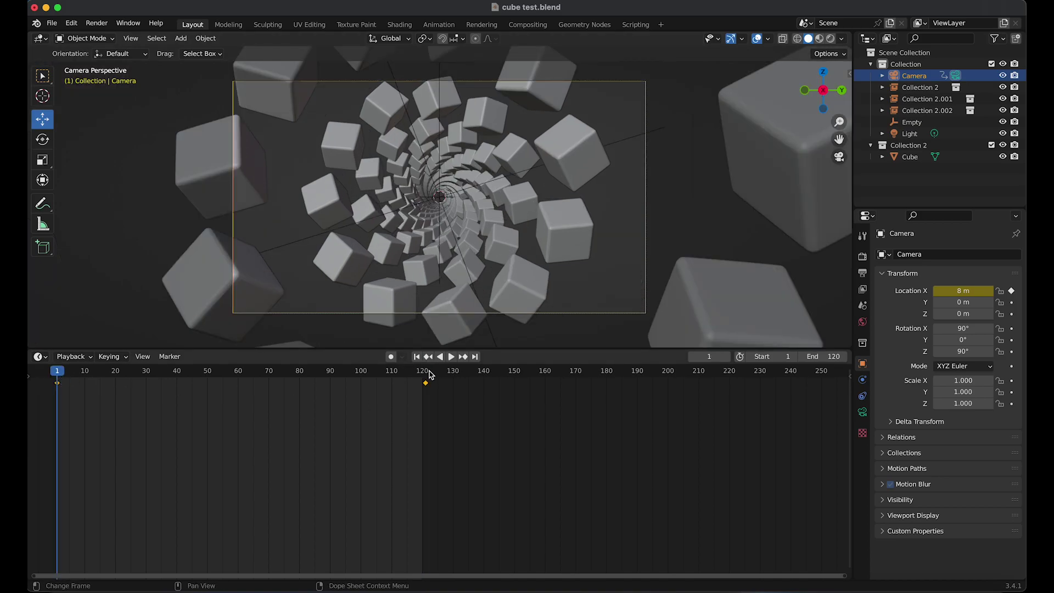
left_click(428, 373)
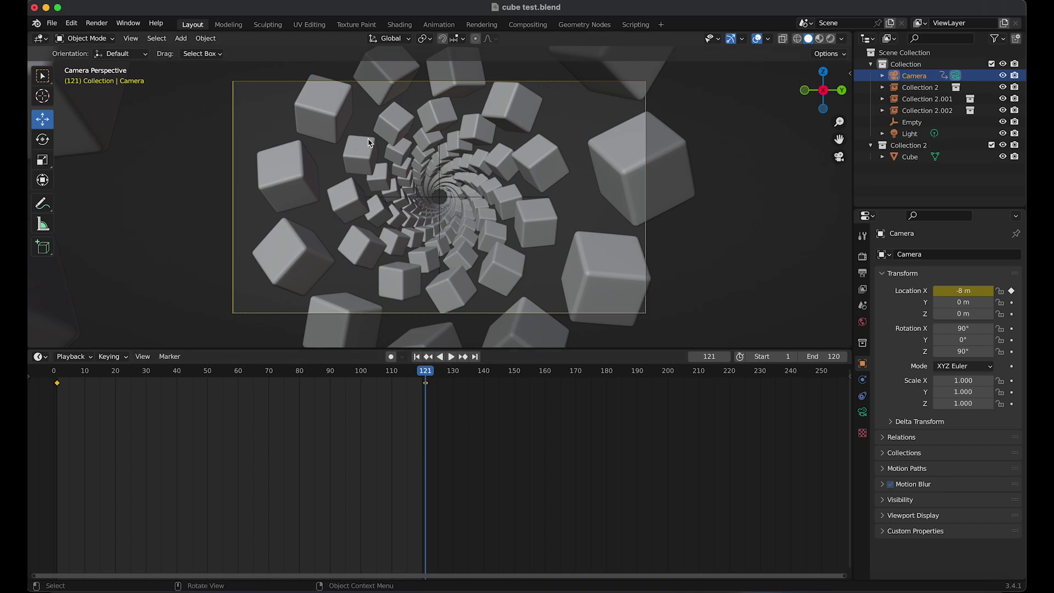
Shrink the timeline area and move the Collection 2 instance 1 m along X so it overlaps the original spiral's end.
middle_click_drag(369, 143, 405, 161)
scroll(404, 161, "down", 8)
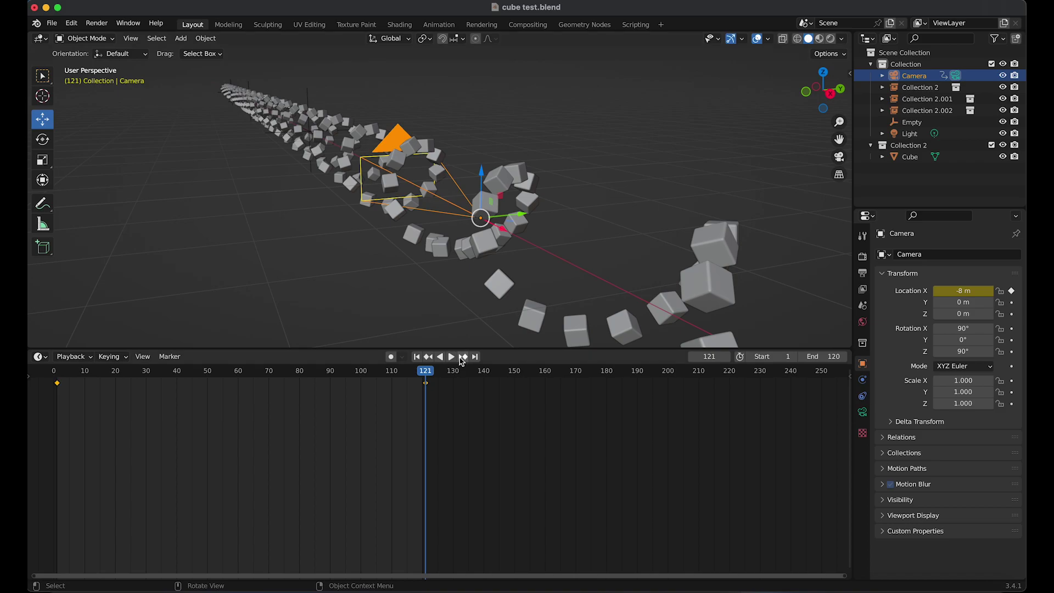
left_click_drag(462, 350, 466, 502)
middle_click_drag(503, 233, 574, 273)
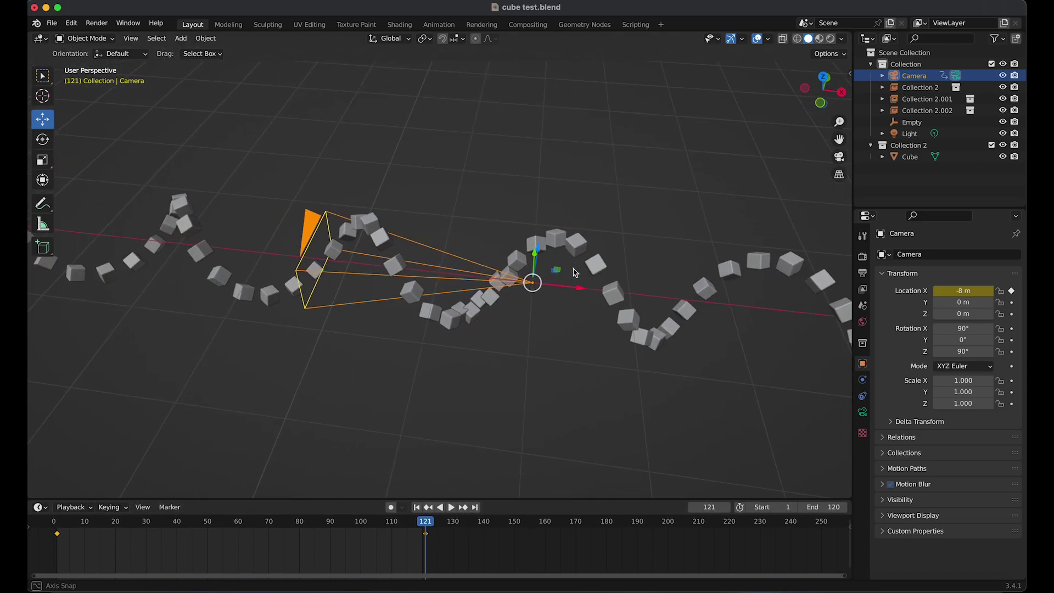
left_click(428, 314)
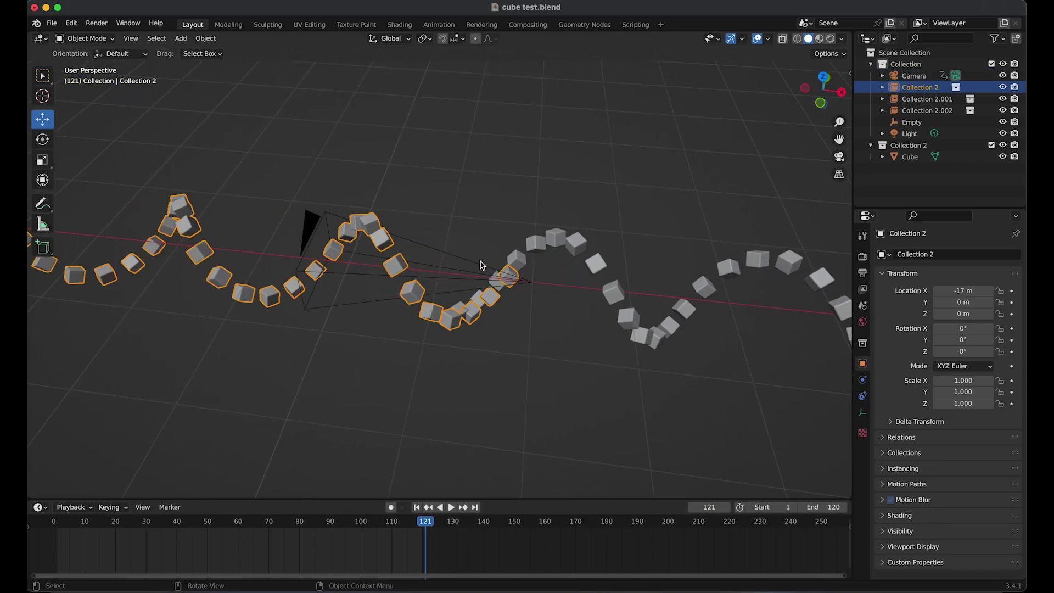
scroll(436, 261, "down", 5)
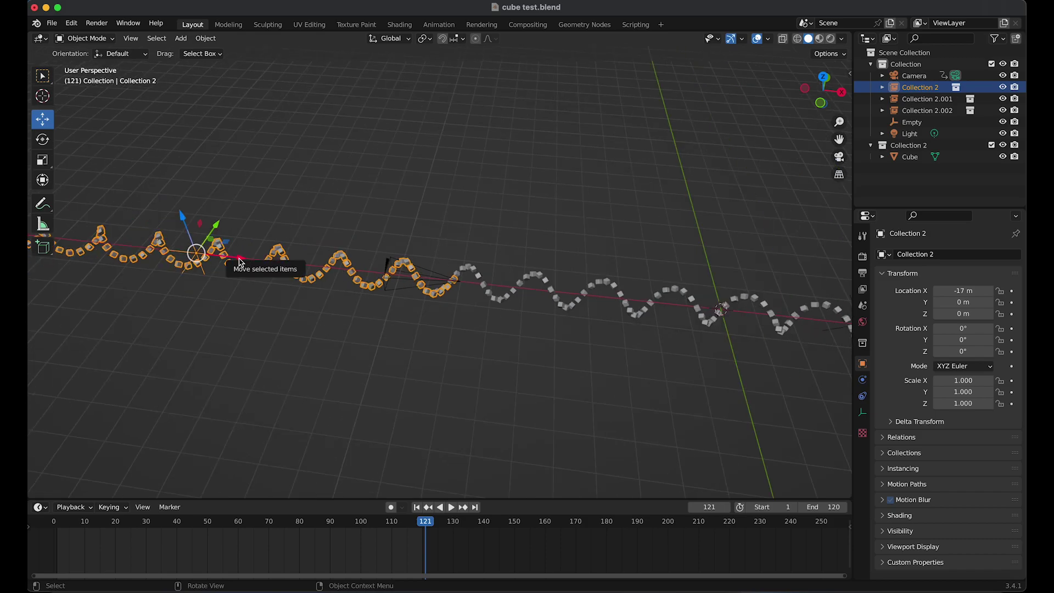
left_click_drag(243, 263, 268, 264)
scroll(453, 273, "up", 4)
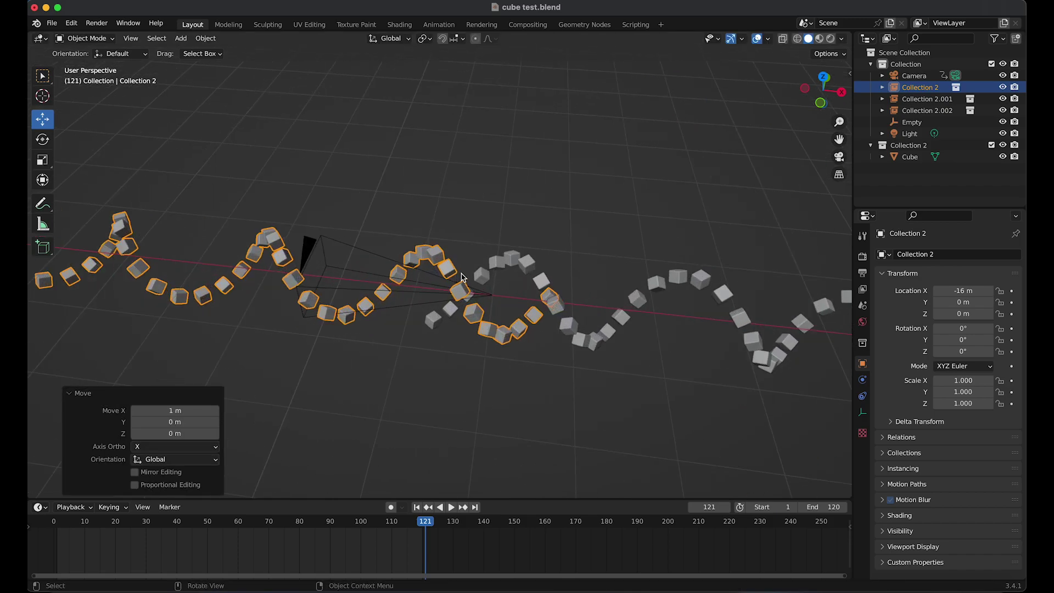
Move the Collection 2.001 instance 2 m along X to follow the shifted spiral segment.
scroll(449, 264, "down", 8)
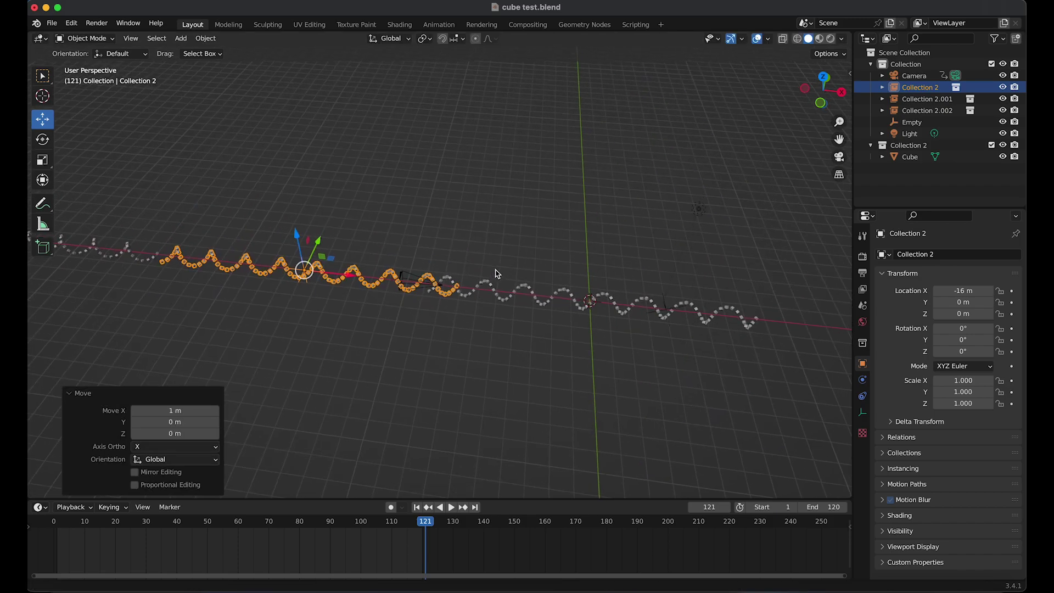
middle_click_drag(377, 249, 558, 263, "shift")
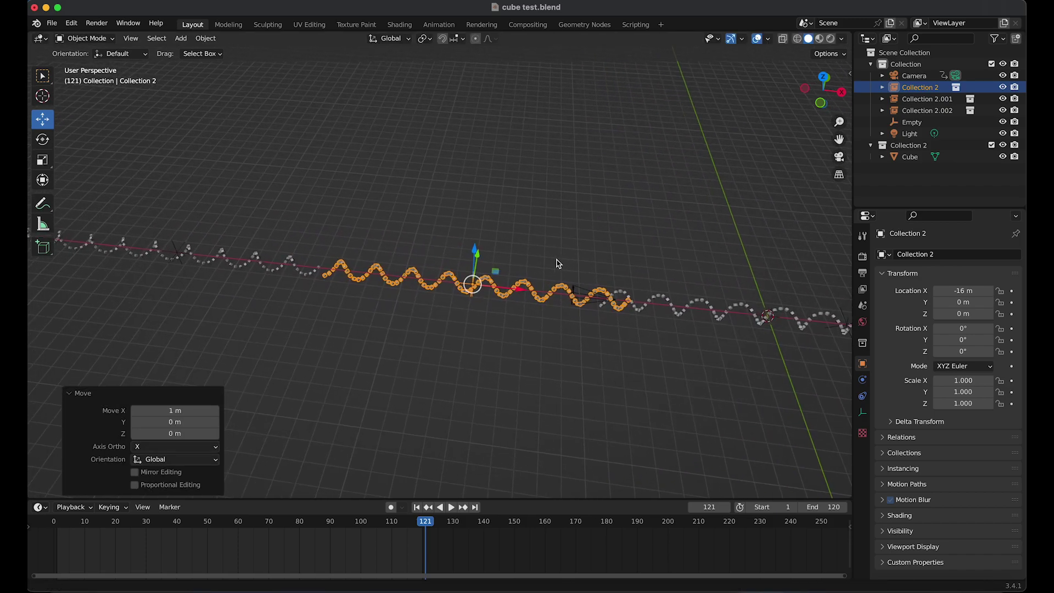
left_click(296, 265)
middle_click_drag(218, 257, 239, 286)
scroll(239, 286, "up", 2)
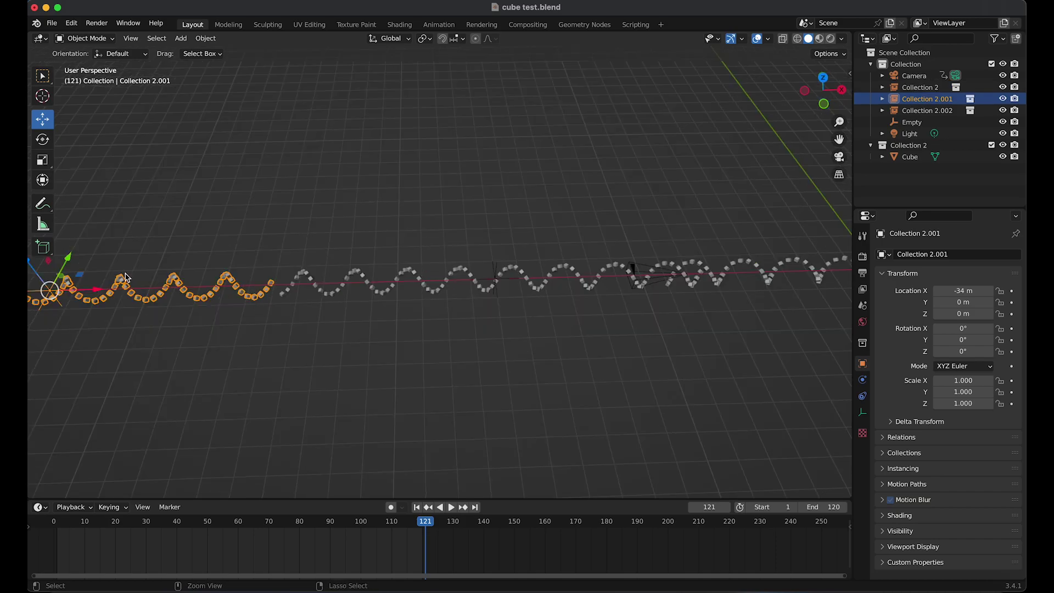
left_click_drag(94, 292, 145, 293, "ctrl")
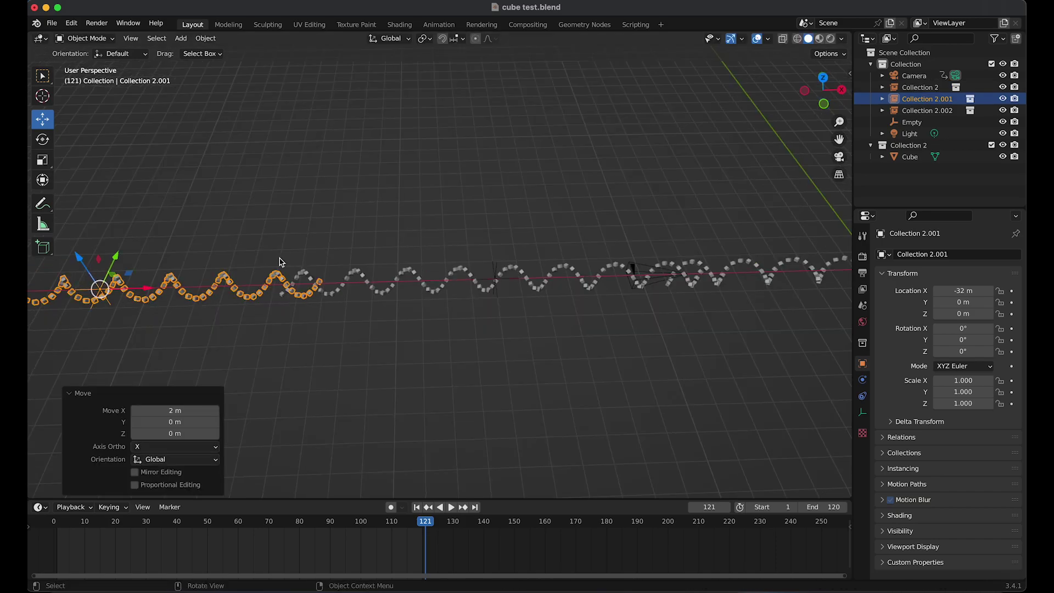
Look through the camera again, compare frames 1 and 121, and play the animation to check the loop.
middle_click_drag(351, 237, 251, 246, "shift")
scroll(438, 229, "down", 1)
middle_click_drag(585, 253, 387, 263, "shift")
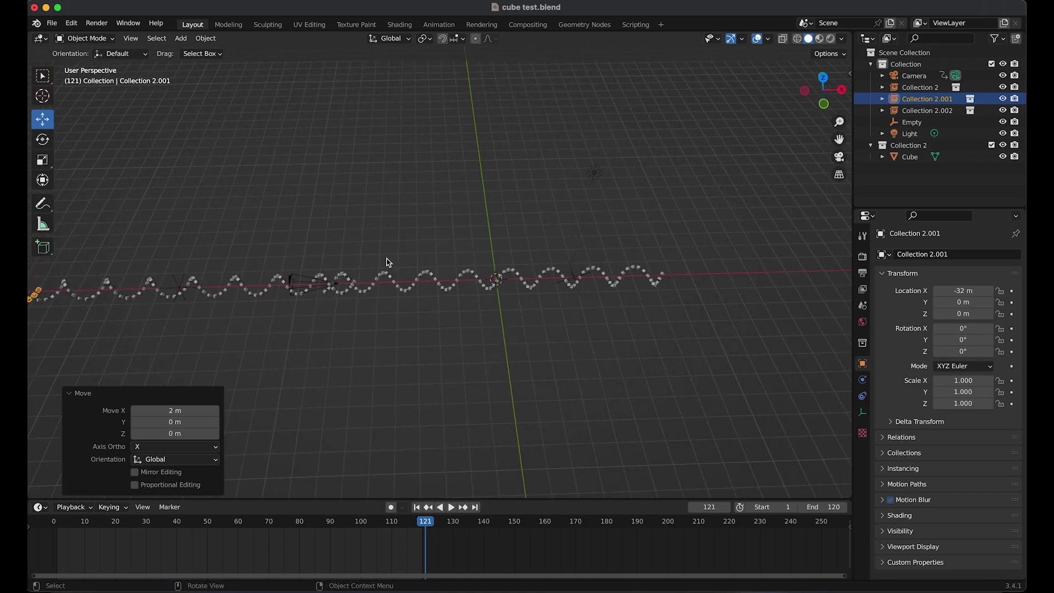
left_click(339, 290)
key("grave")
left_click(361, 304)
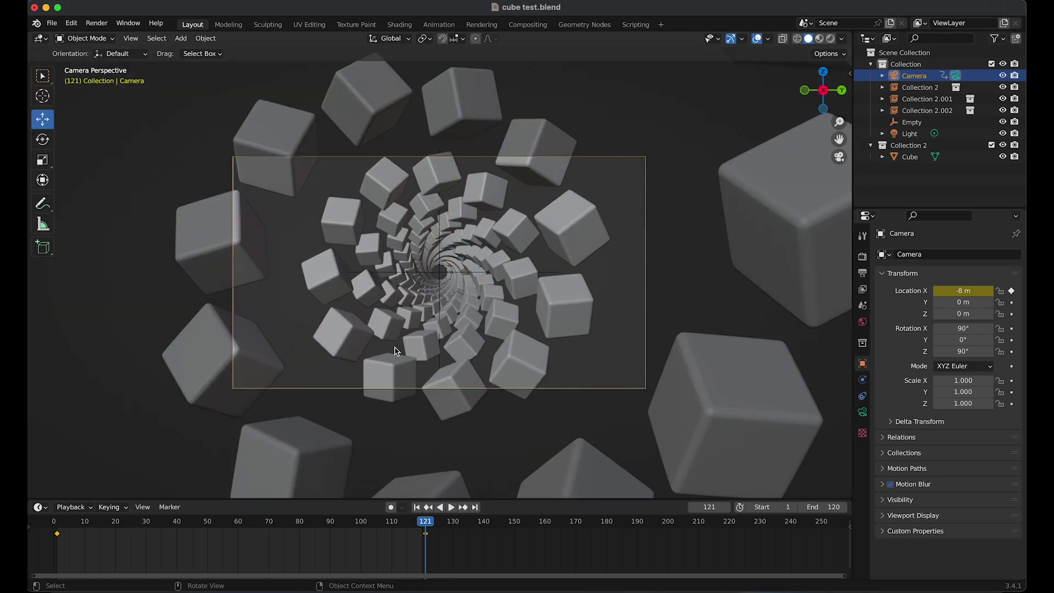
left_click(59, 524)
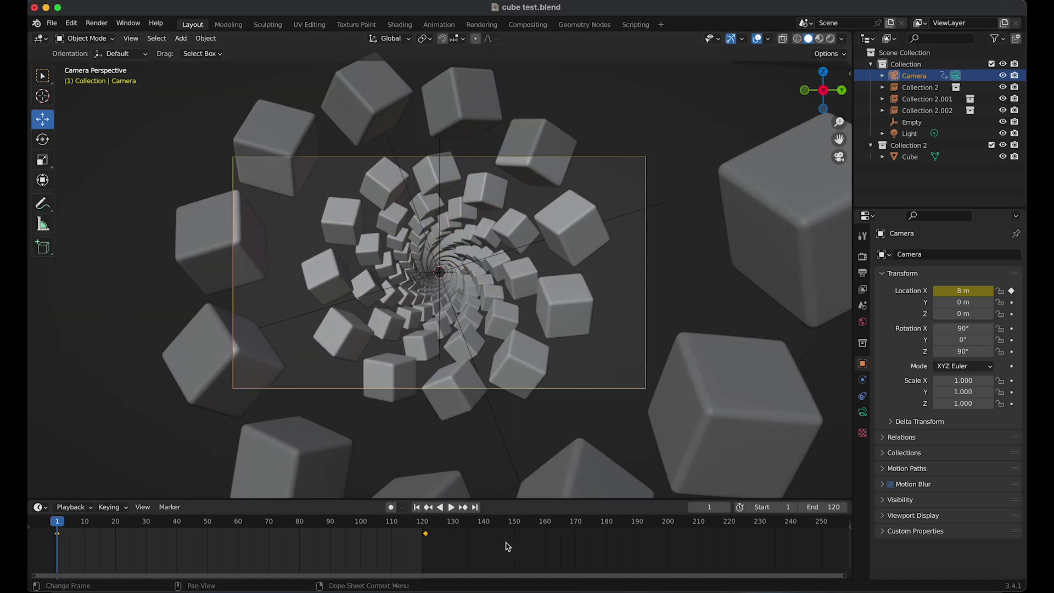
left_click(425, 528)
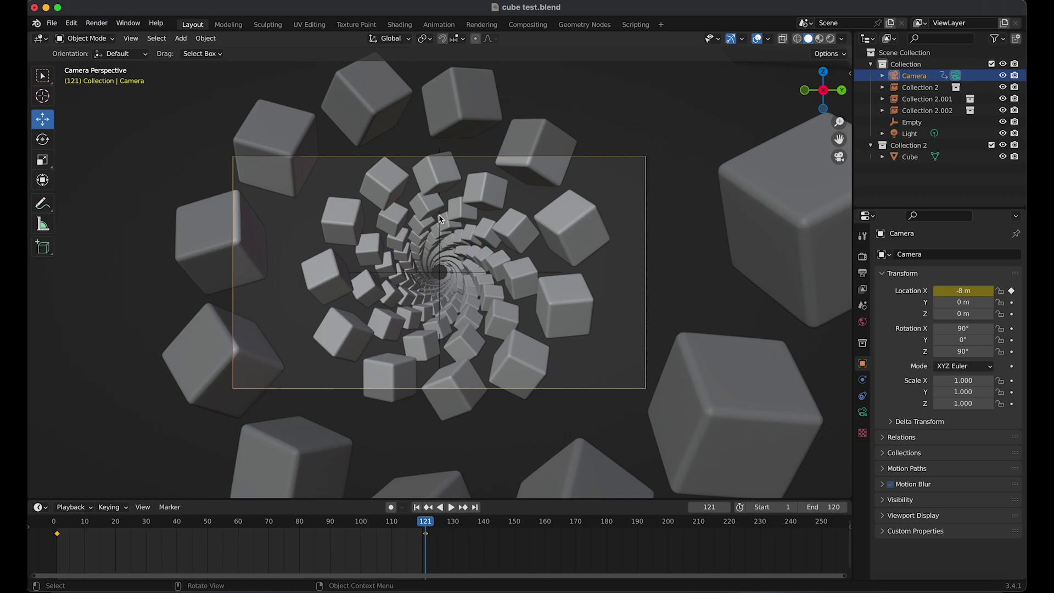
left_click(451, 507)
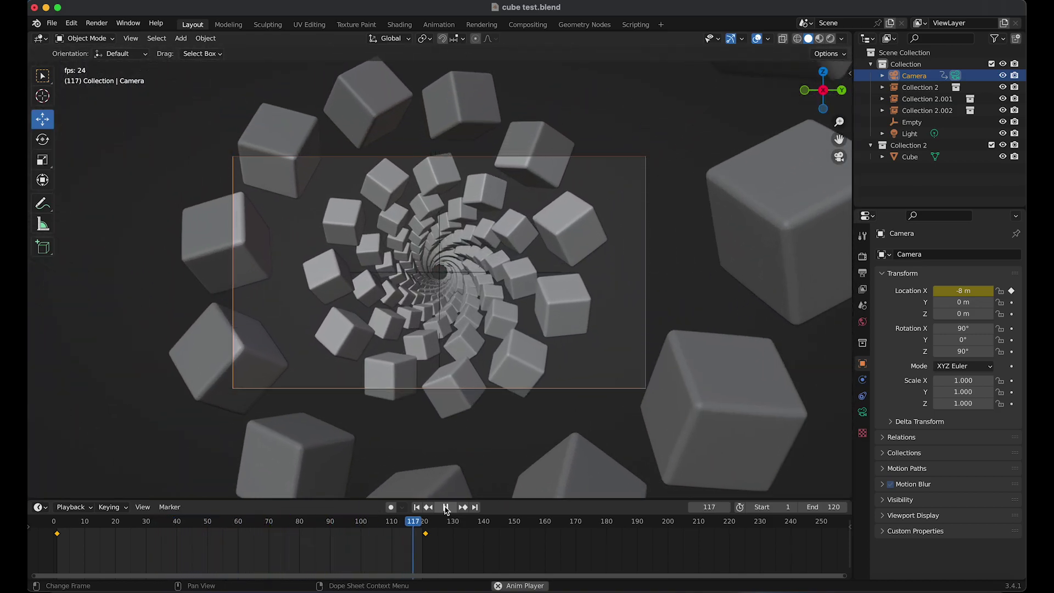
left_click(446, 508)
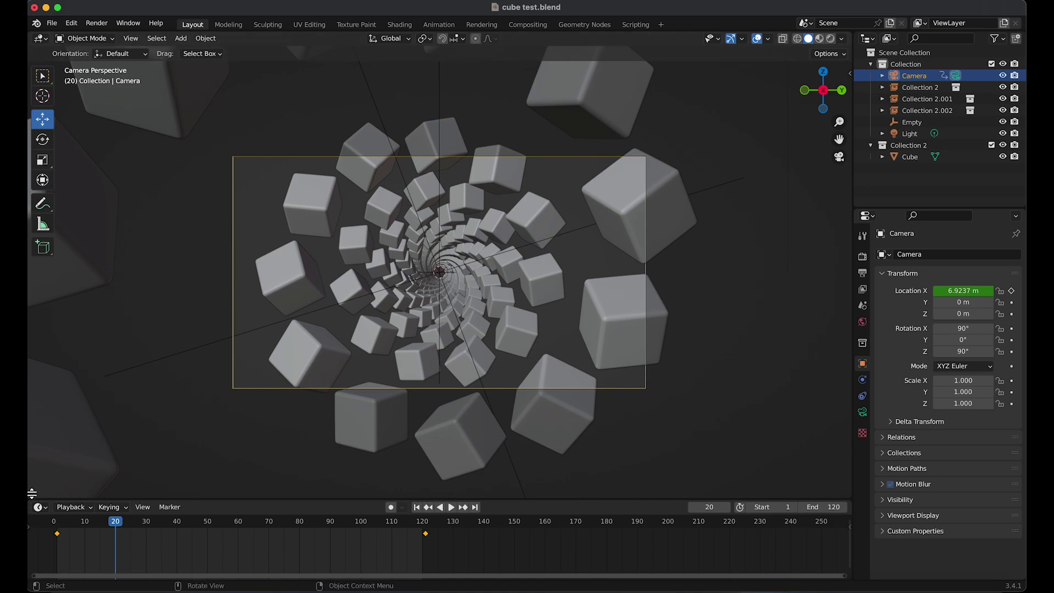
Split off an area above the timeline and switch it to the Graph Editor showing the camera's X location curve.
left_click_drag(32, 493, 31, 322)
left_click(43, 331)
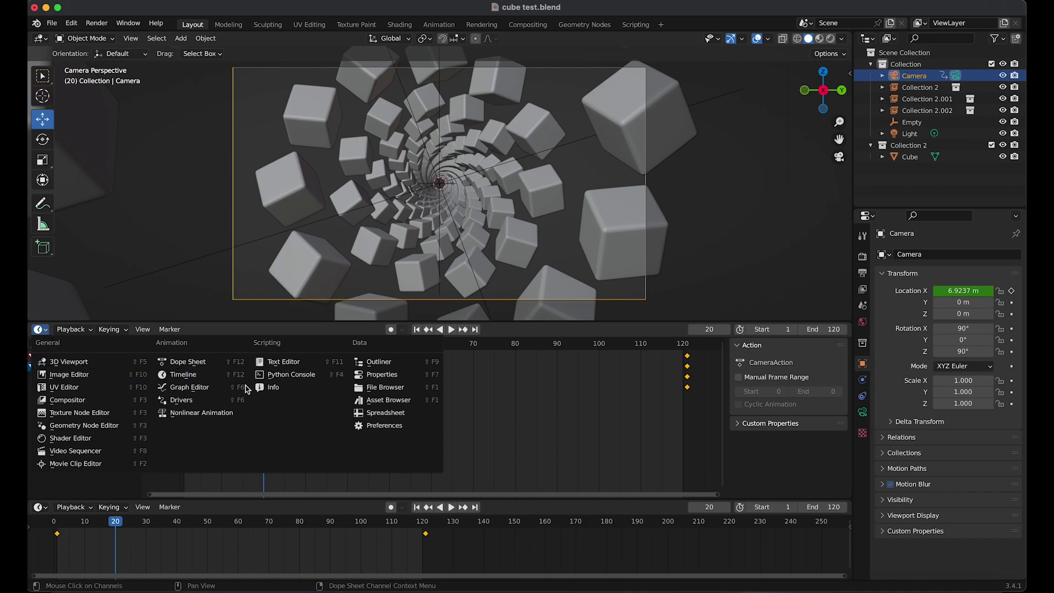
left_click(193, 388)
scroll(343, 419, "down", 6)
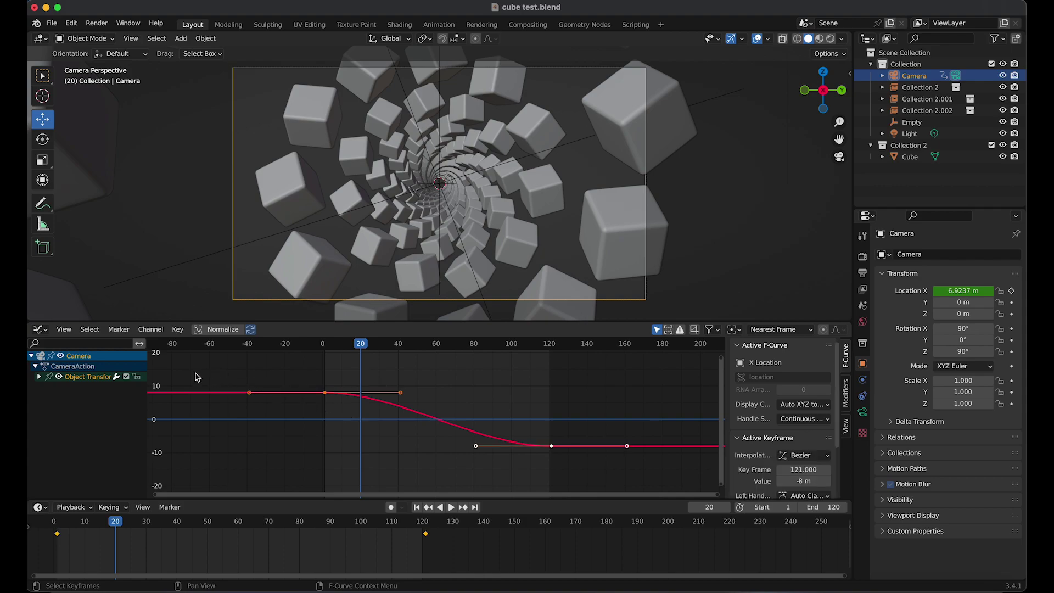
Set the interpolation of the camera's X location keyframes to Linear and play the animation to check the constant speed.
left_click(178, 329)
mouse_move(227, 154)
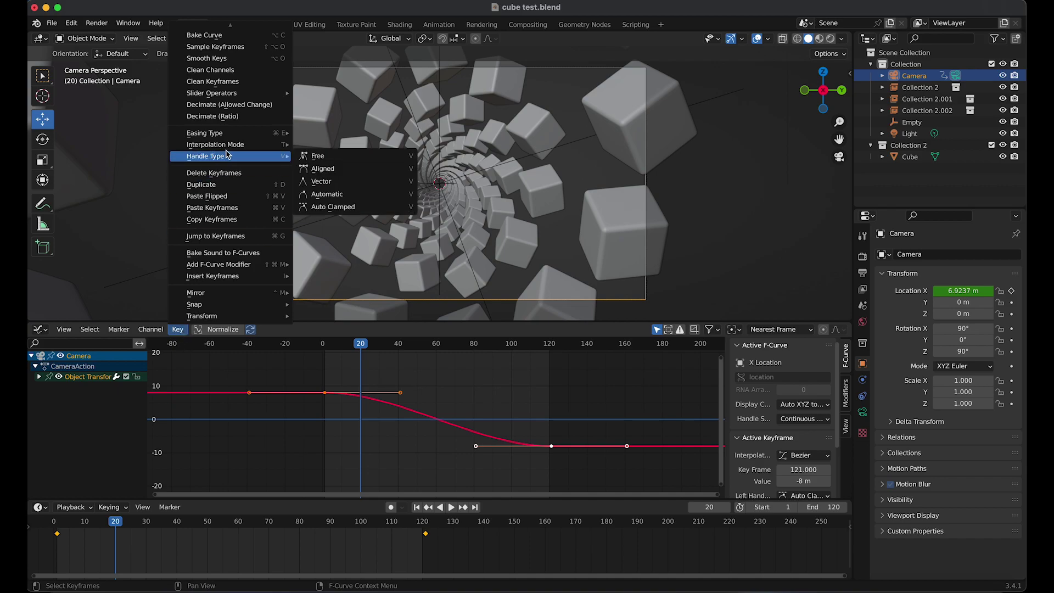
left_click(324, 177)
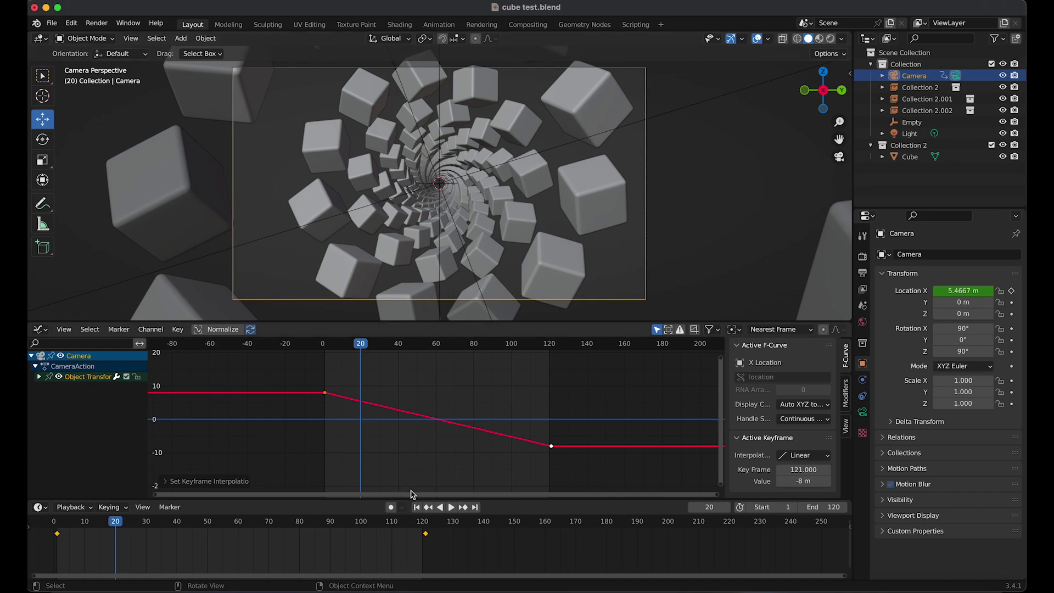
left_click(451, 507)
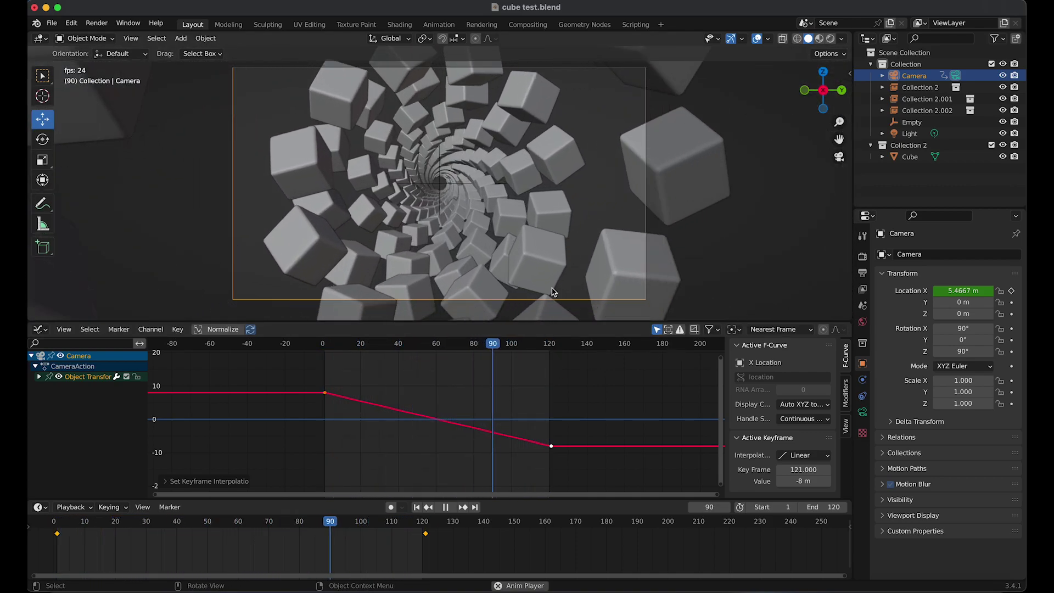
left_click(445, 508)
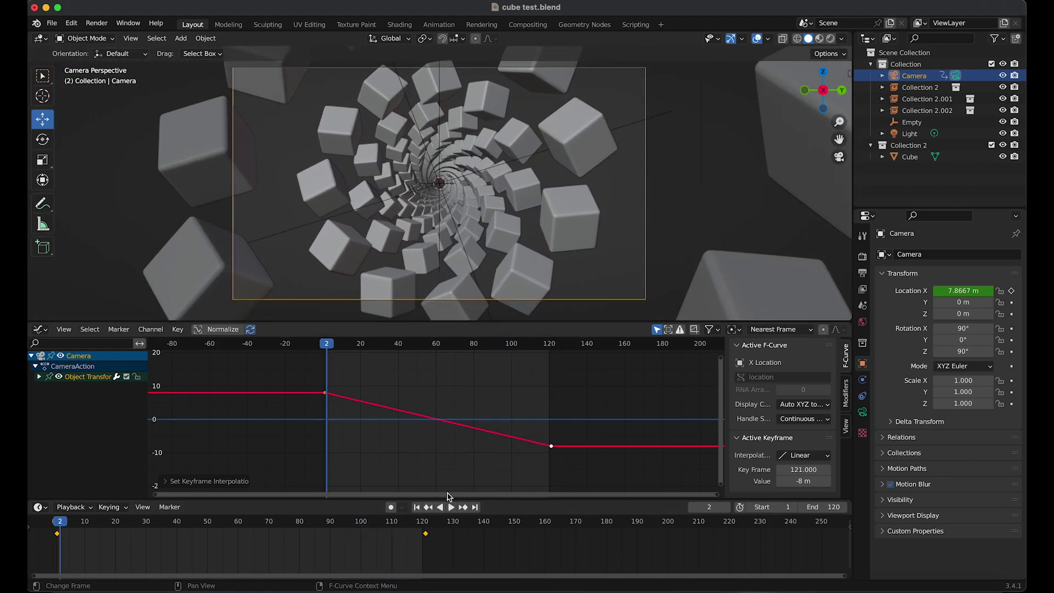
Preview the camera view in rendered shading, enlarge the 3D viewport over the Graph Editor, and return to solid shading.
left_click(830, 39)
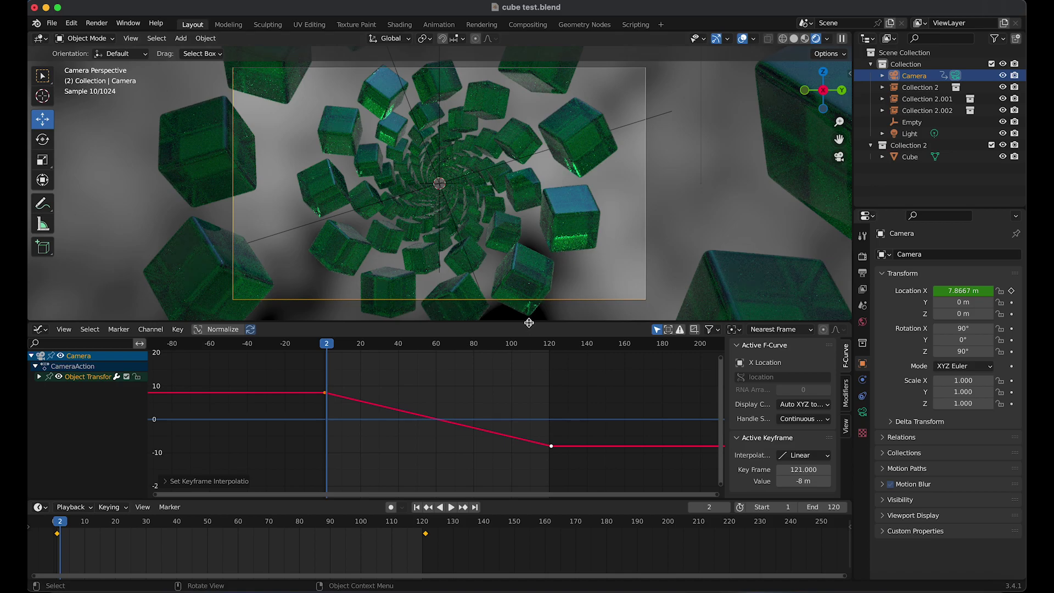
left_click_drag(528, 322, 528, 397)
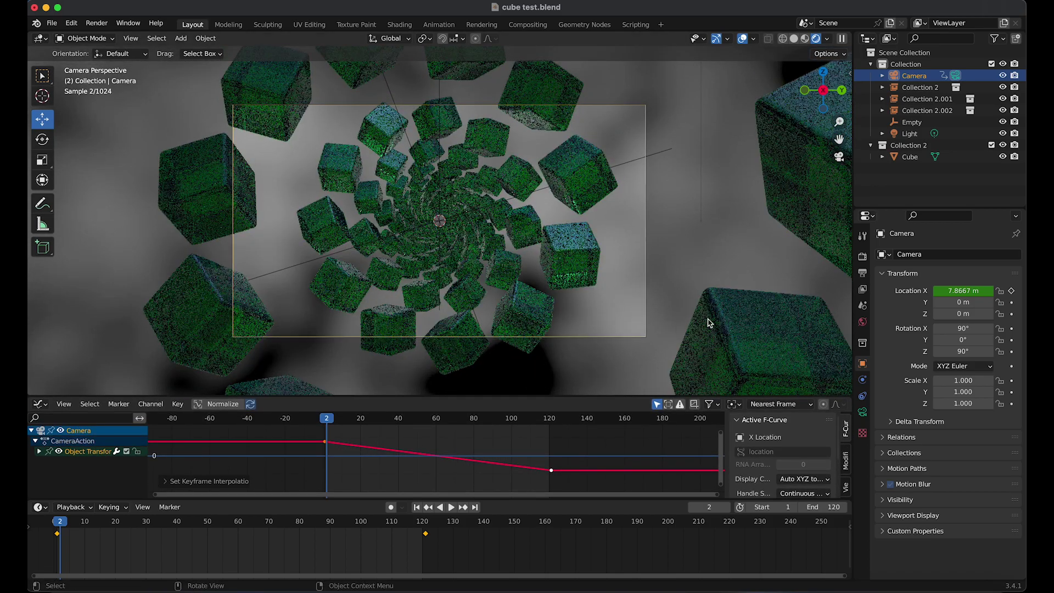
left_click(794, 38)
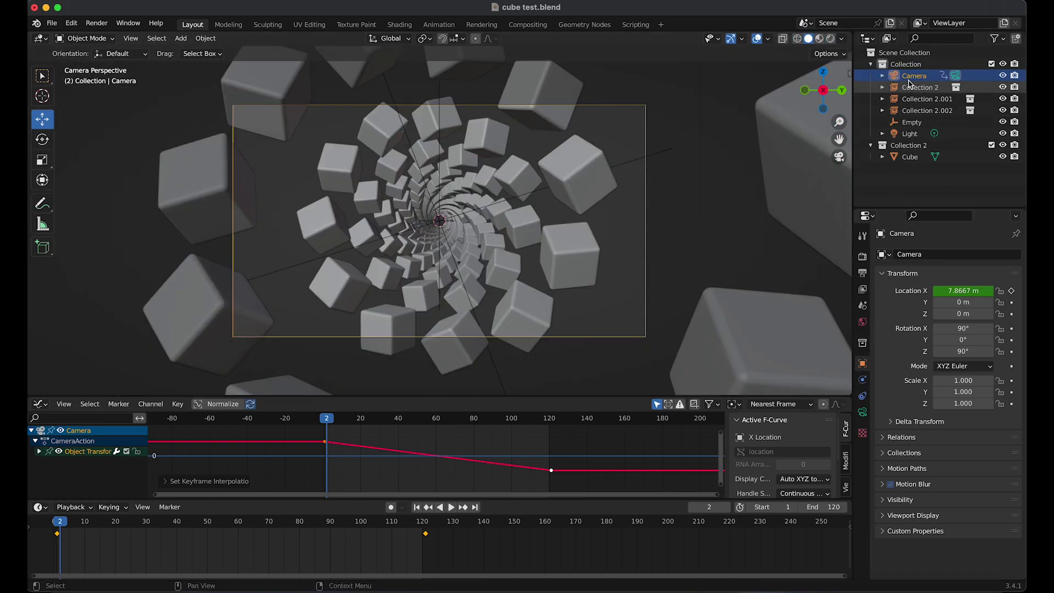
Set the camera's focal length to 138 mm and check the tighter framing in rendered shading.
left_click(863, 412)
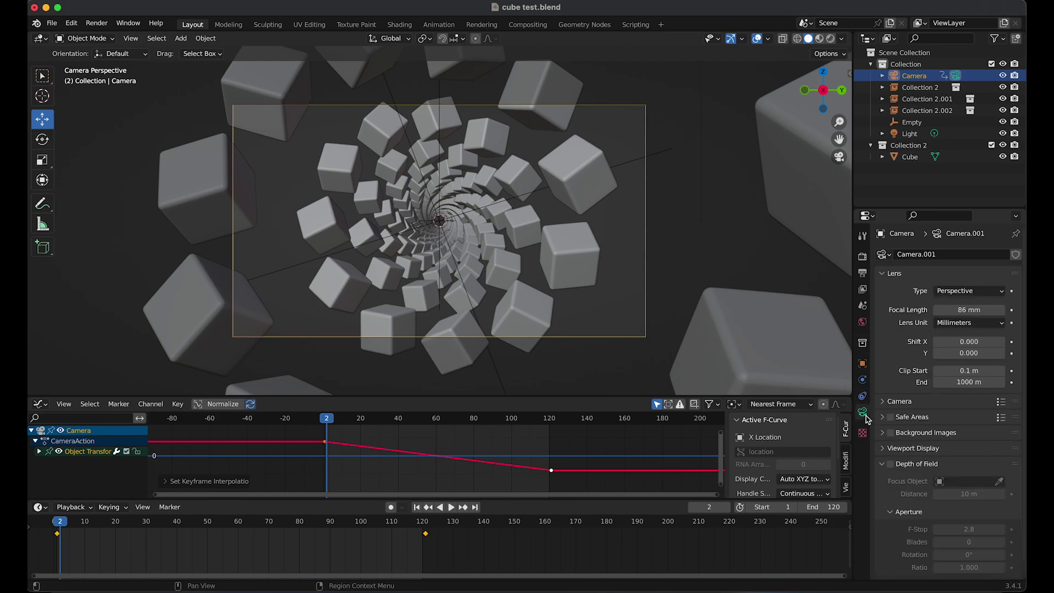
left_click_drag(1001, 313, 1037, 312)
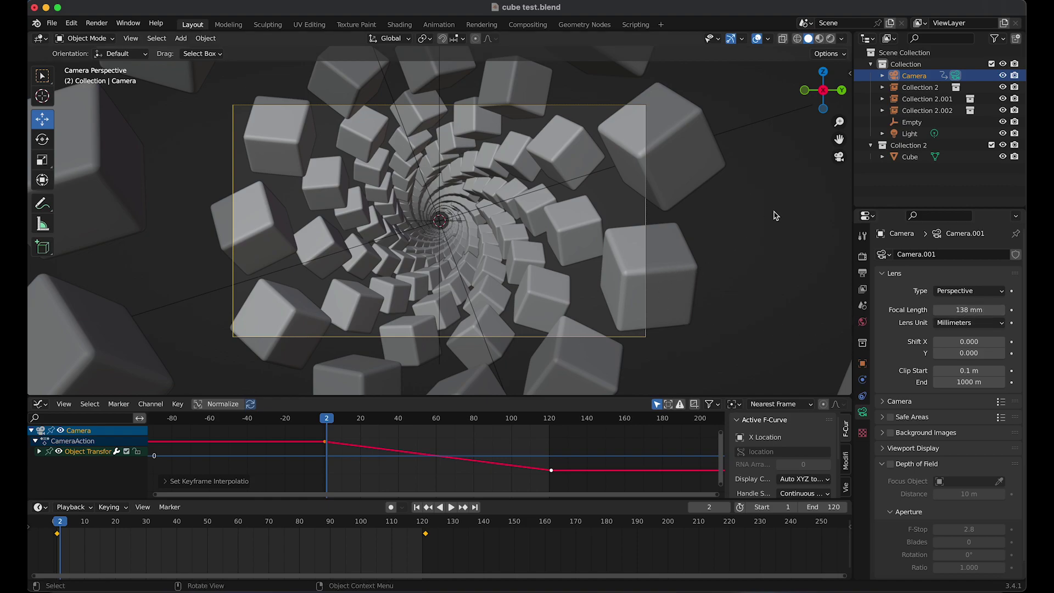
left_click(830, 39)
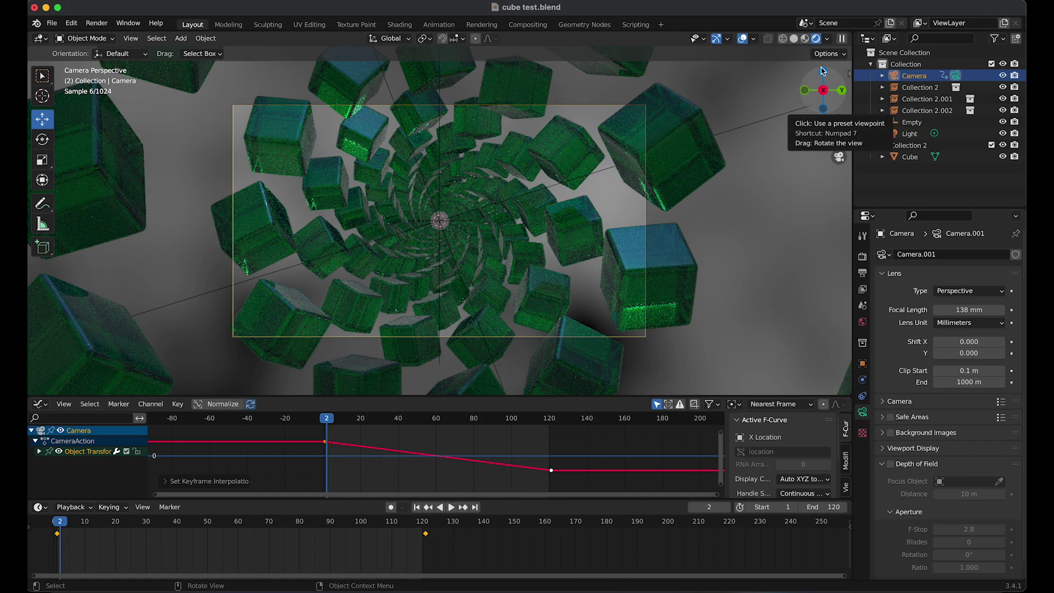
left_click(794, 39)
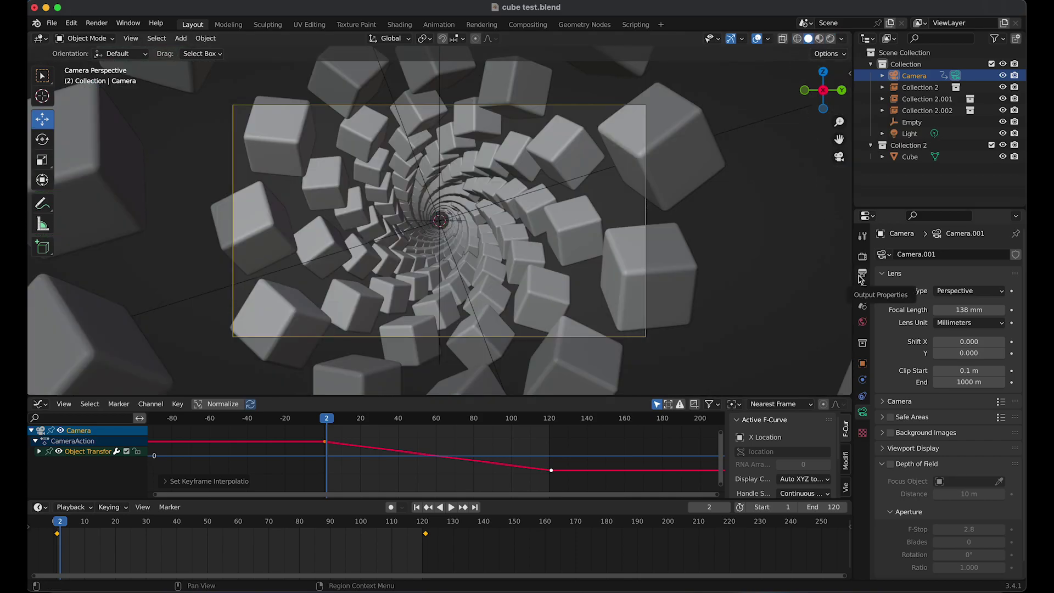
Replace the world color's ColorRamp with an Environment Texture using lake_pier_4k.exr from Downloads, and preview it in rendered shading.
left_click(862, 323)
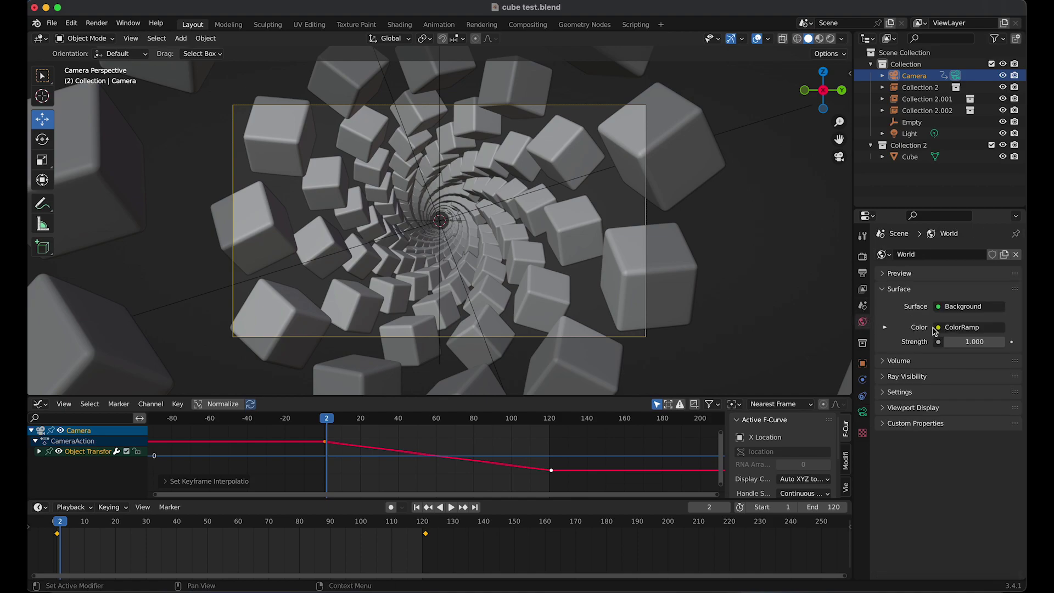
left_click(962, 327)
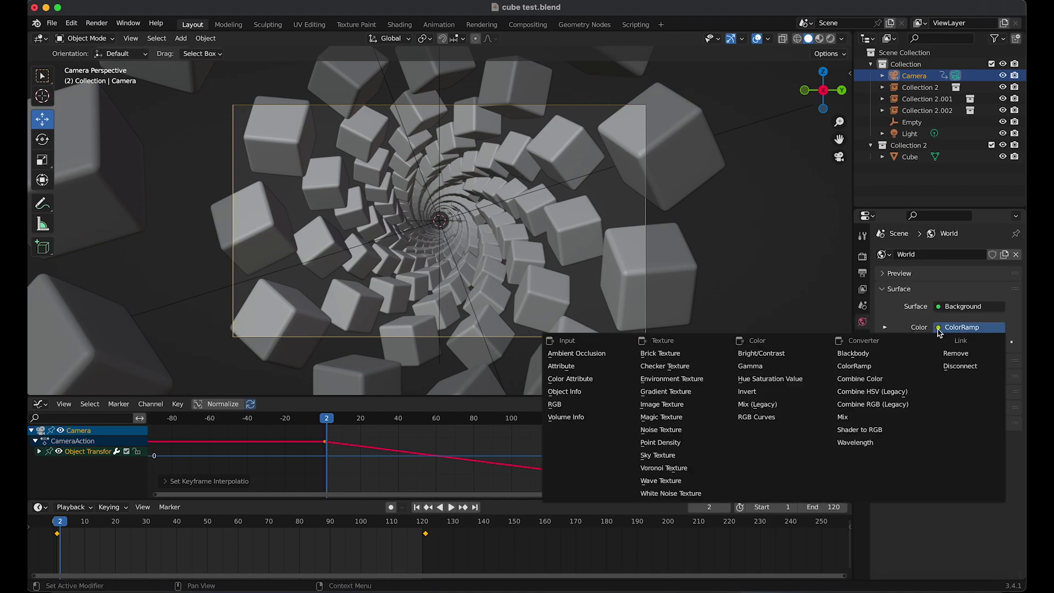
left_click(708, 379)
left_click(974, 343)
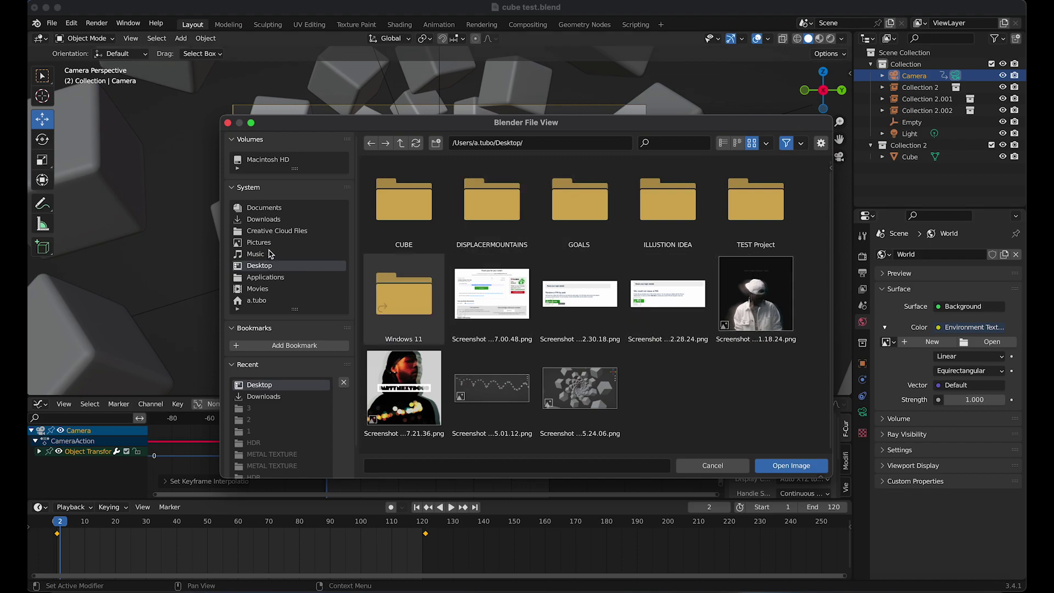
left_click(278, 222)
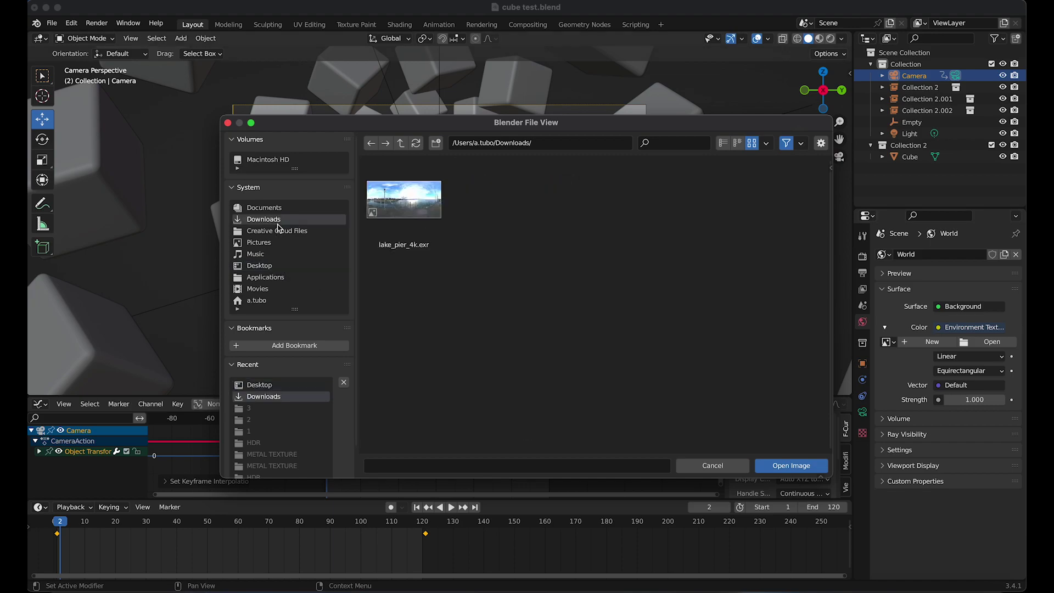
double_click(406, 215)
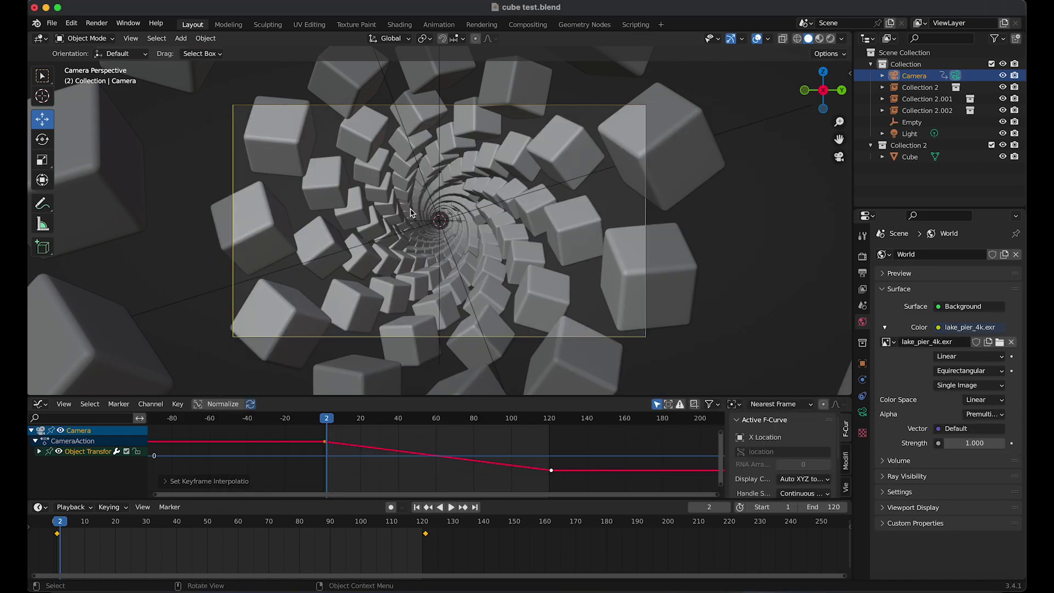
left_click(830, 38)
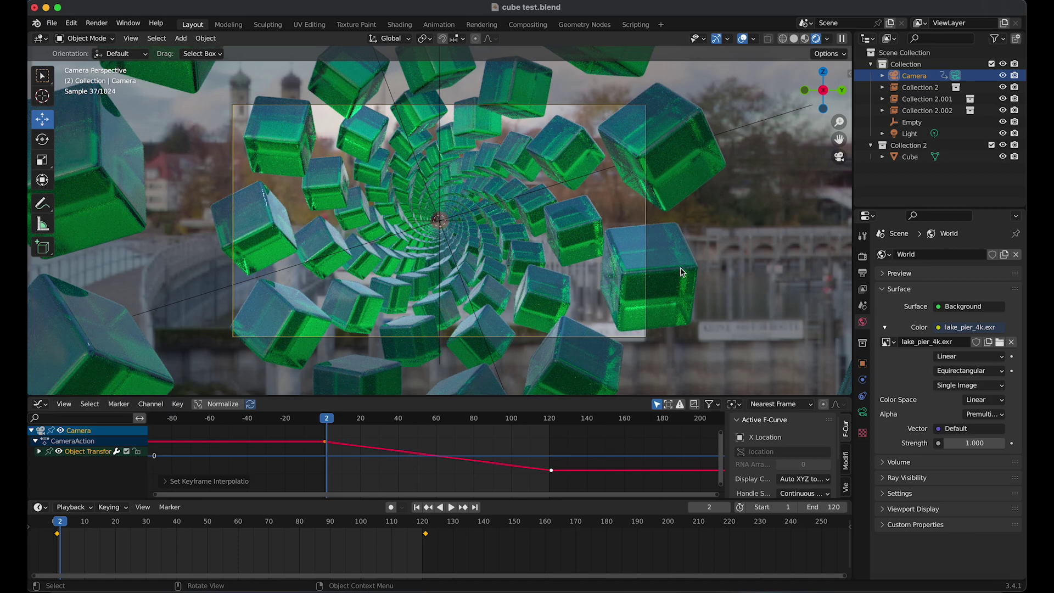
Enable Transparent in the render's Film settings to hide the environment image behind the cubes.
left_click(863, 258)
scroll(879, 285, "down", 3)
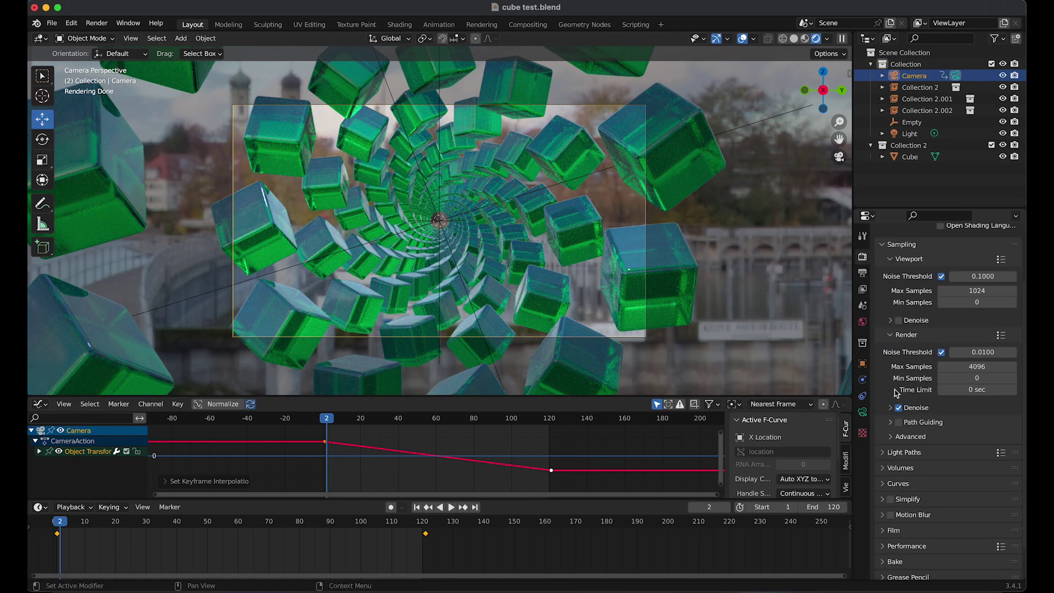
left_click(883, 531)
scroll(889, 521, "down", 4)
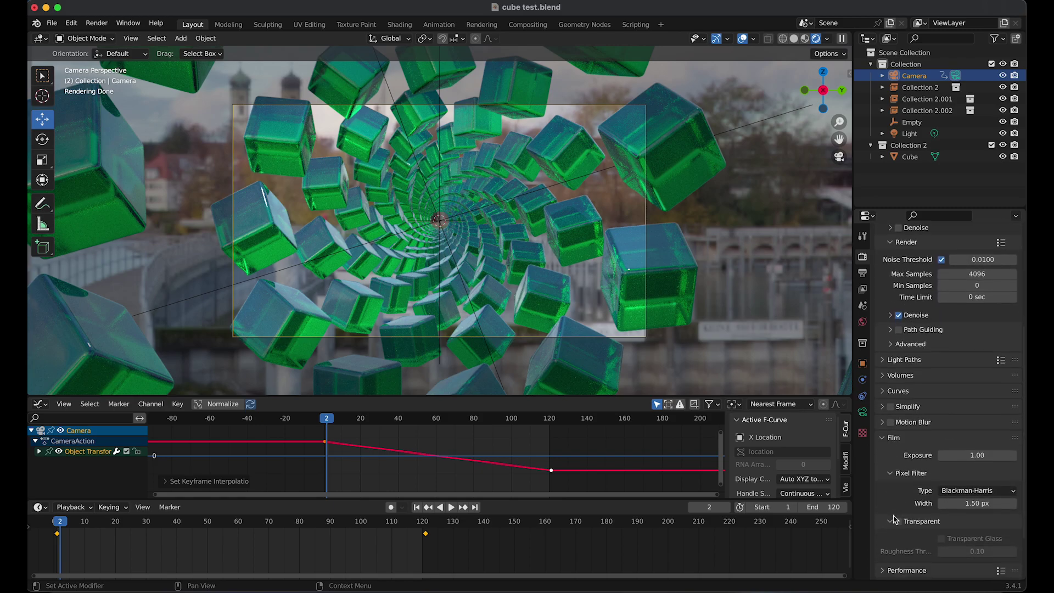
left_click(898, 521)
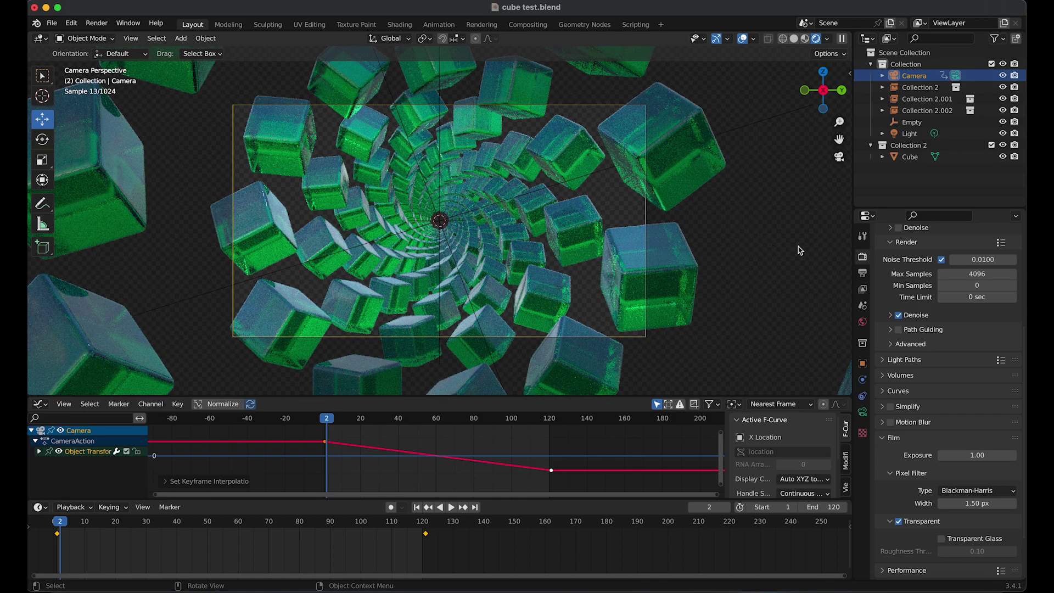
Open the file format choices in the render output settings.
left_click(862, 273)
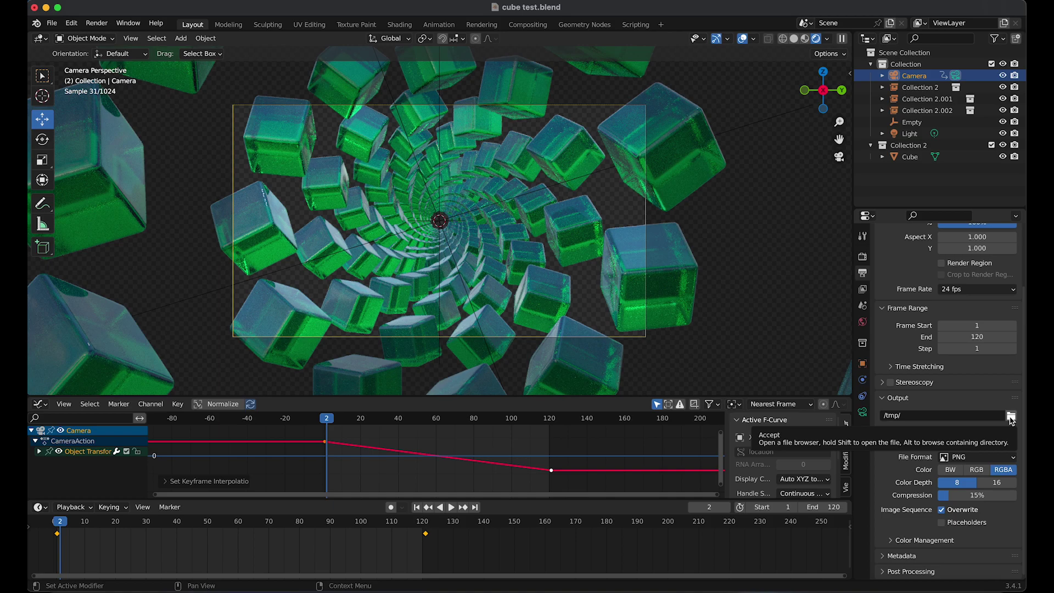
left_click(1013, 457)
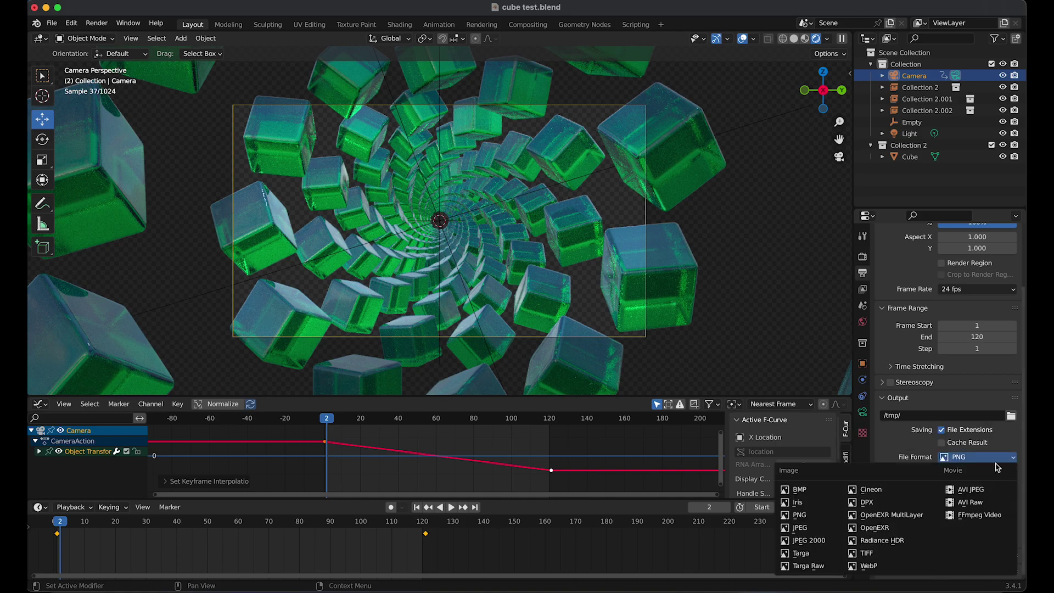